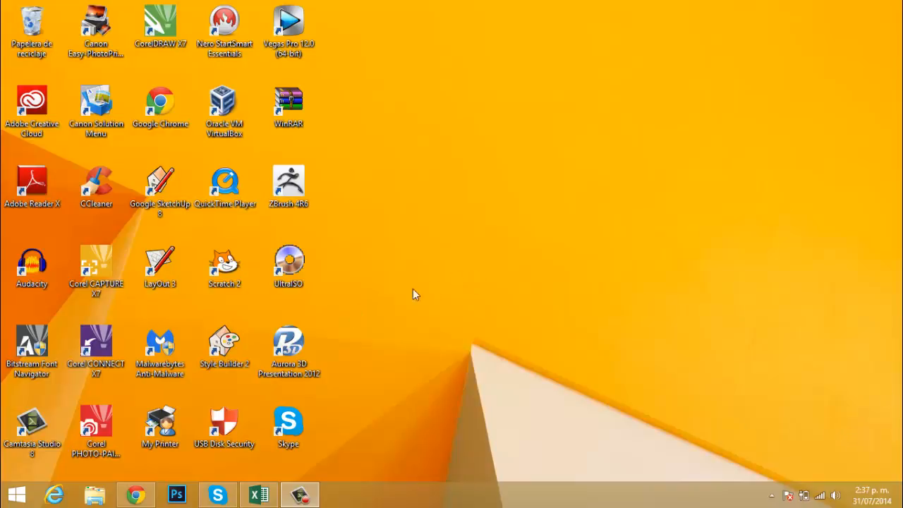
Switch to Excel, where the workbook EJERCICIO PROYECTO CONCILIACION BANCARIA is open
click(258, 495)
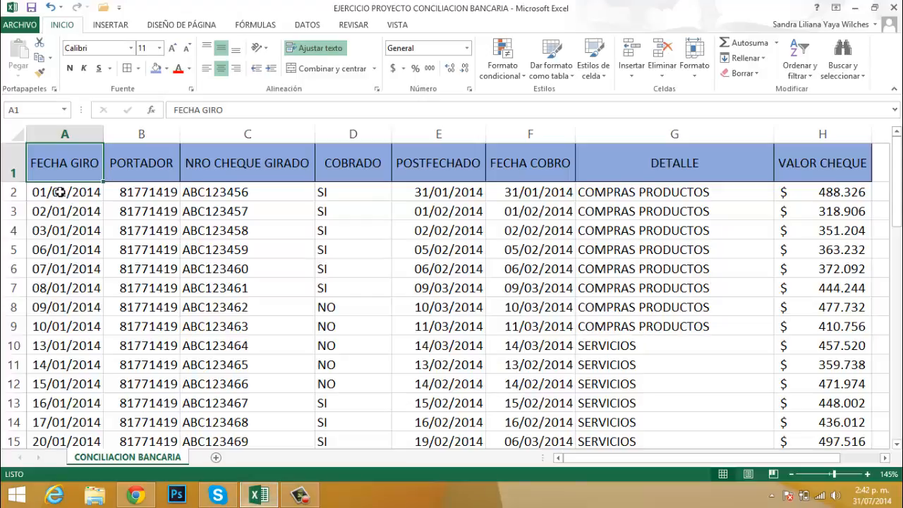
Look through the FECHA GIRO and PORTADOR columns from the header row down to the last record
scroll(60, 192, down, 5)
scroll(60, 191, up, 4)
scroll(60, 191, up, 1)
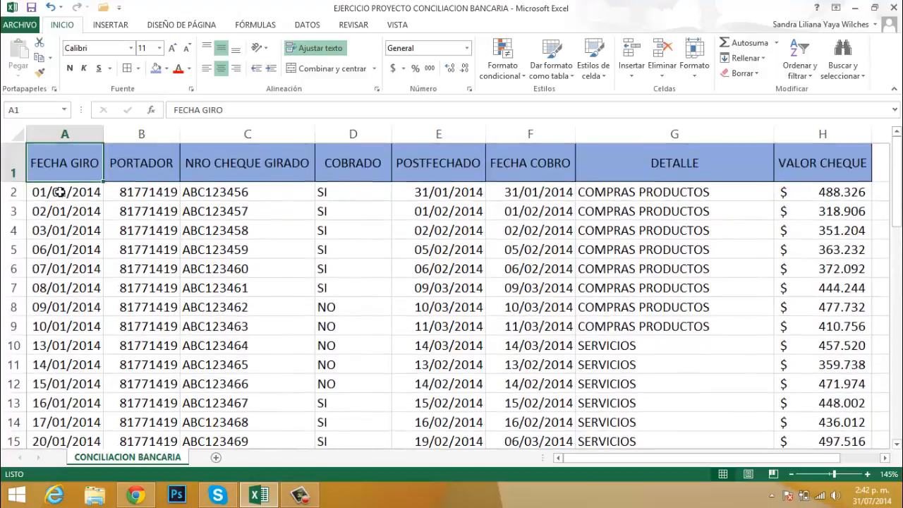
scroll(43, 201, down, 12)
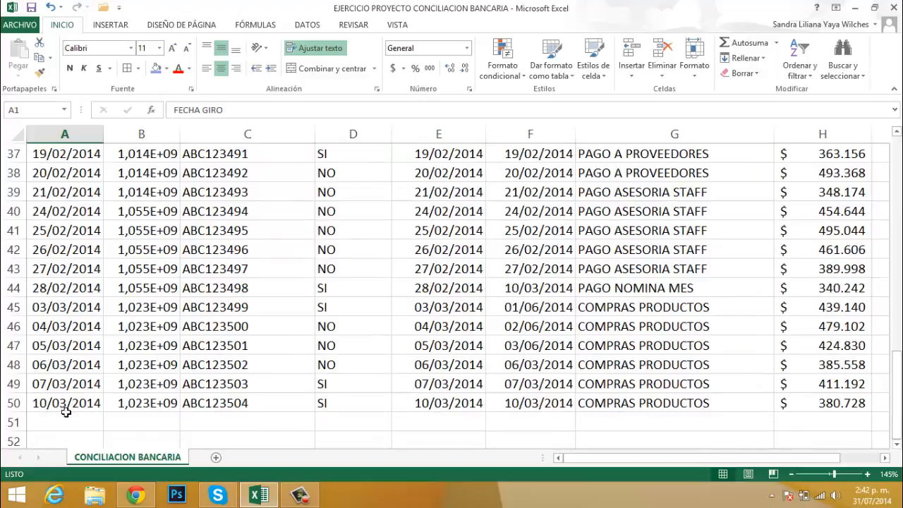
scroll(105, 412, up, 12)
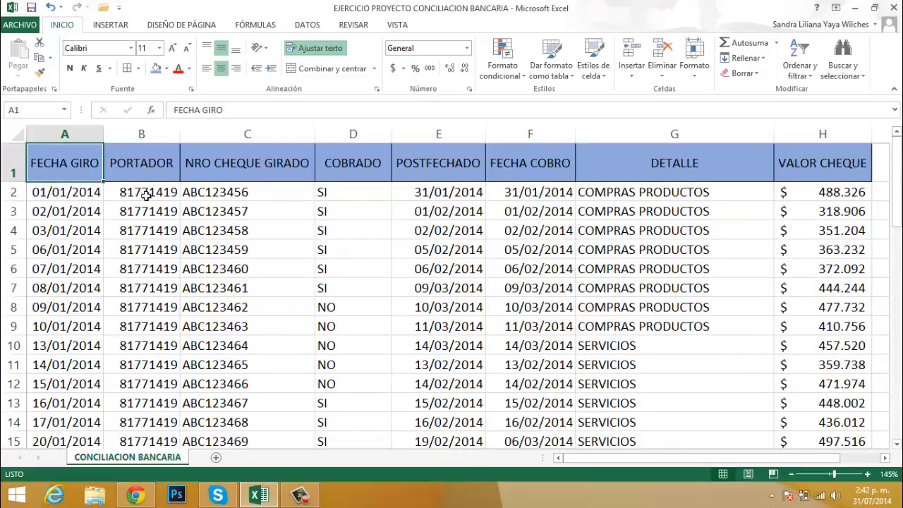
scroll(146, 195, down, 11)
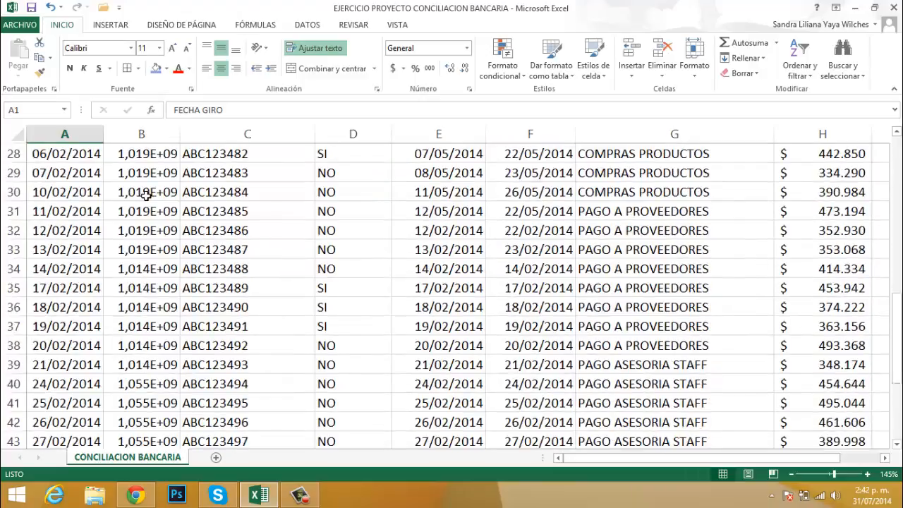
scroll(146, 195, down, 4)
scroll(149, 212, up, 4)
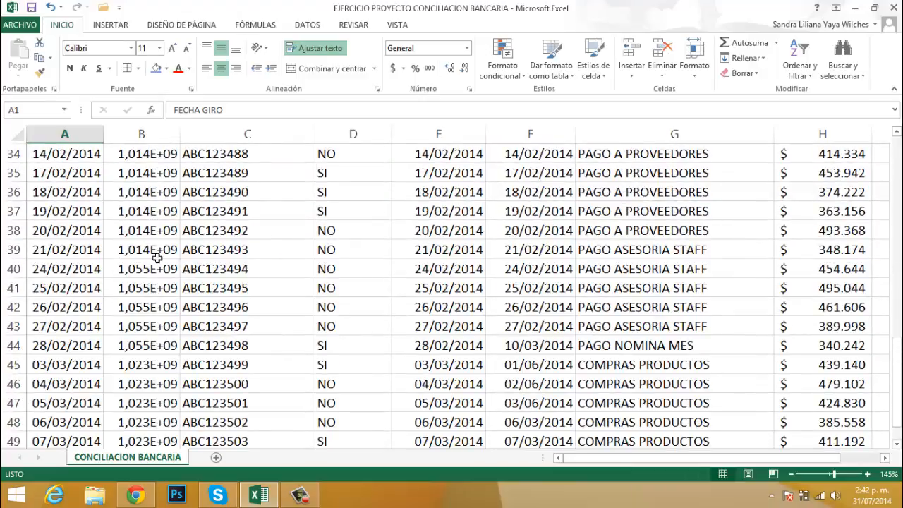
scroll(156, 258, up, 11)
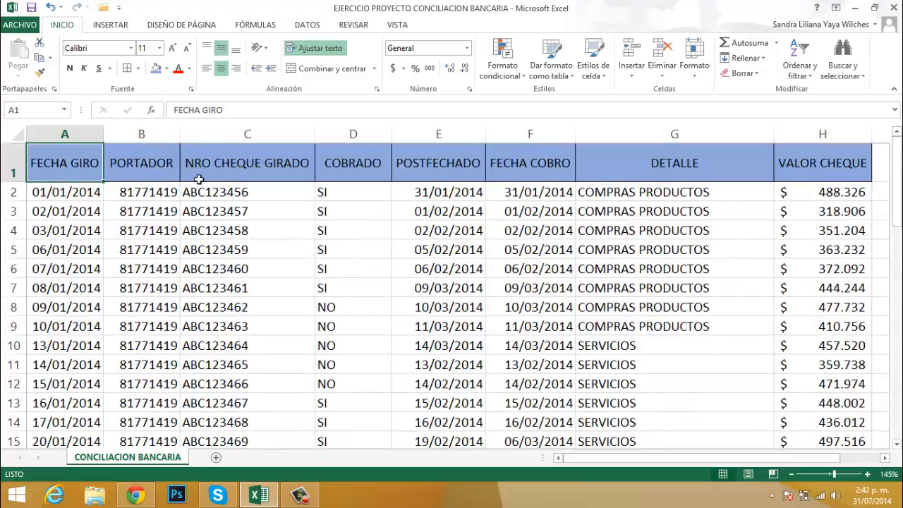
Widen the PORTADOR column slightly so its long ID numbers display in full, and check them down to the last record
click(148, 148)
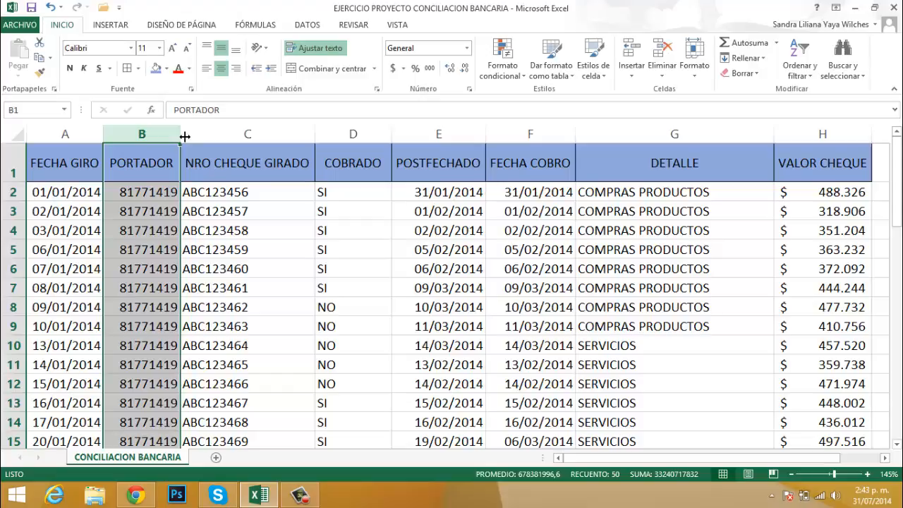
drag(185, 136, 186, 136)
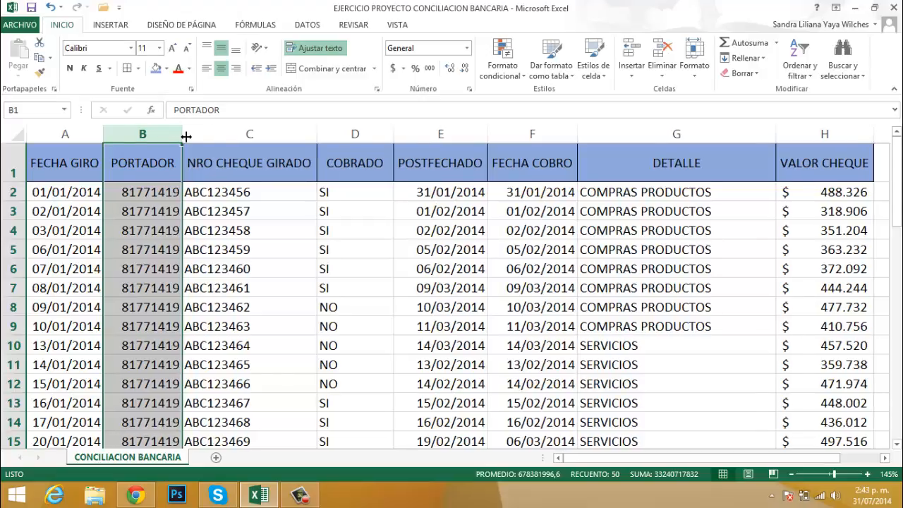
scroll(173, 233, down, 9)
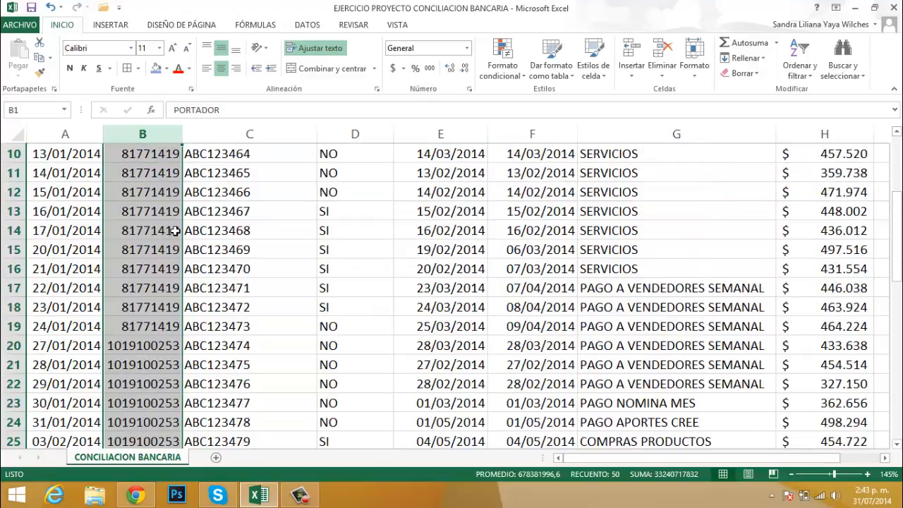
scroll(164, 314, down, 5)
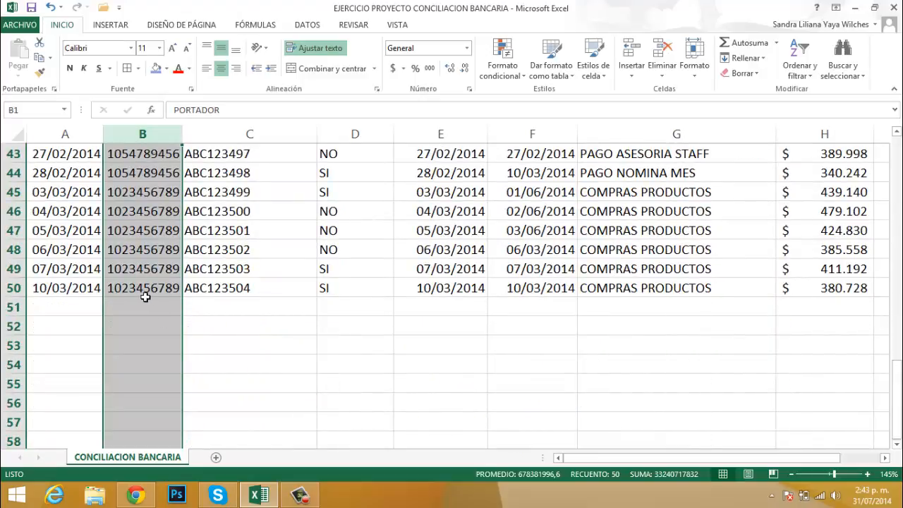
scroll(145, 297, up, 14)
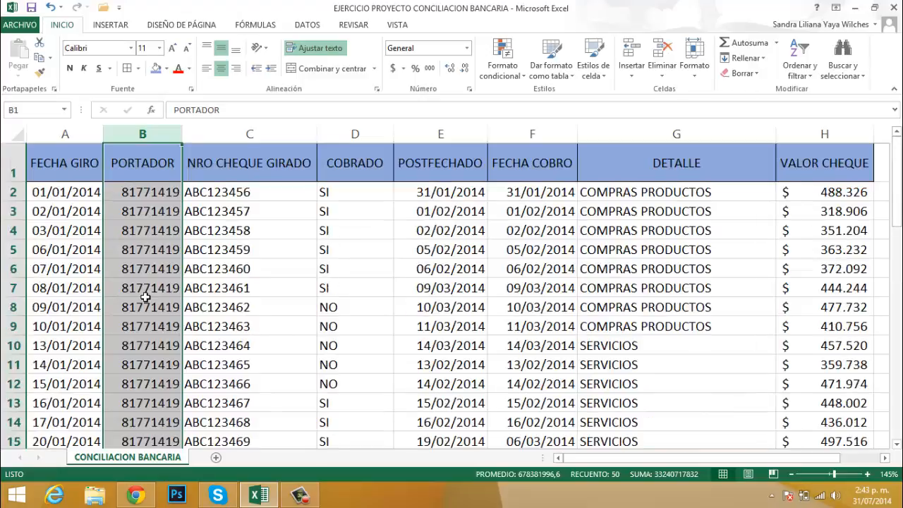
scroll(149, 240, down, 13)
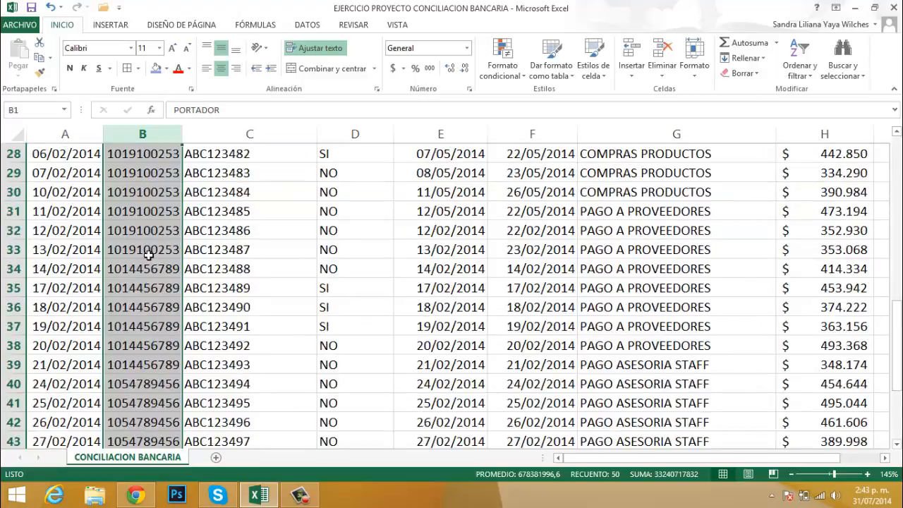
scroll(148, 255, up, 13)
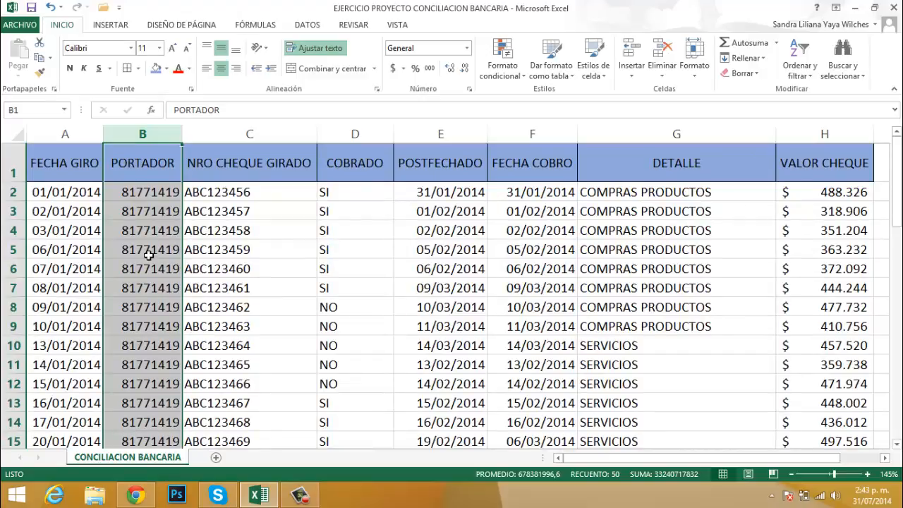
Review the NRO CHEQUE GIRADO and COBRADO columns from the first record to the last
click(242, 193)
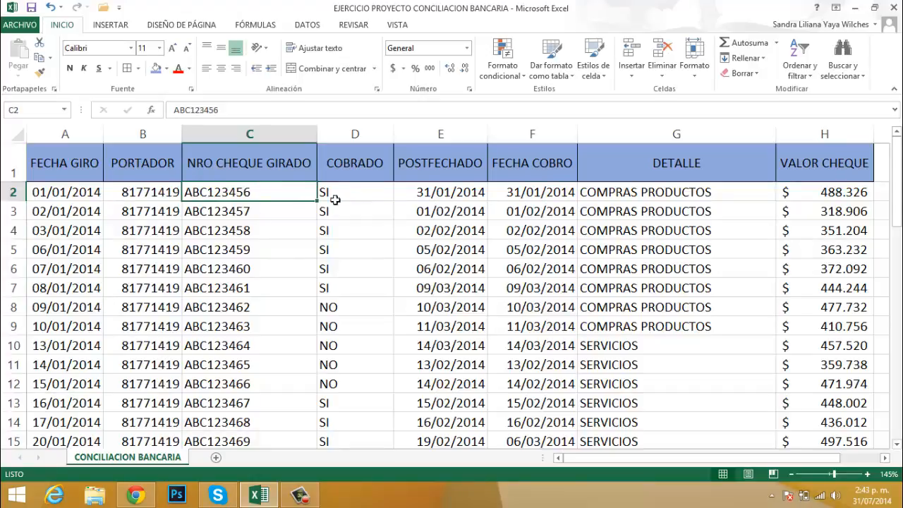
scroll(244, 201, down, 2)
scroll(245, 204, down, 11)
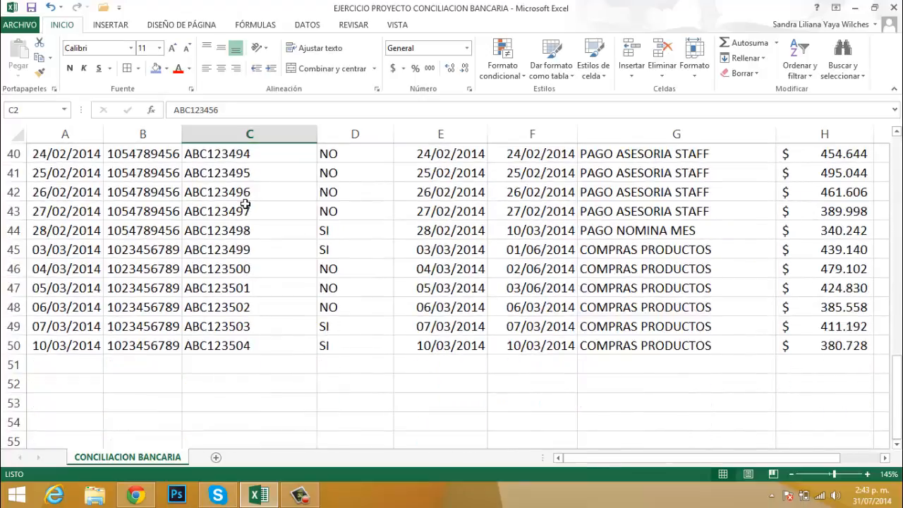
scroll(245, 204, up, 13)
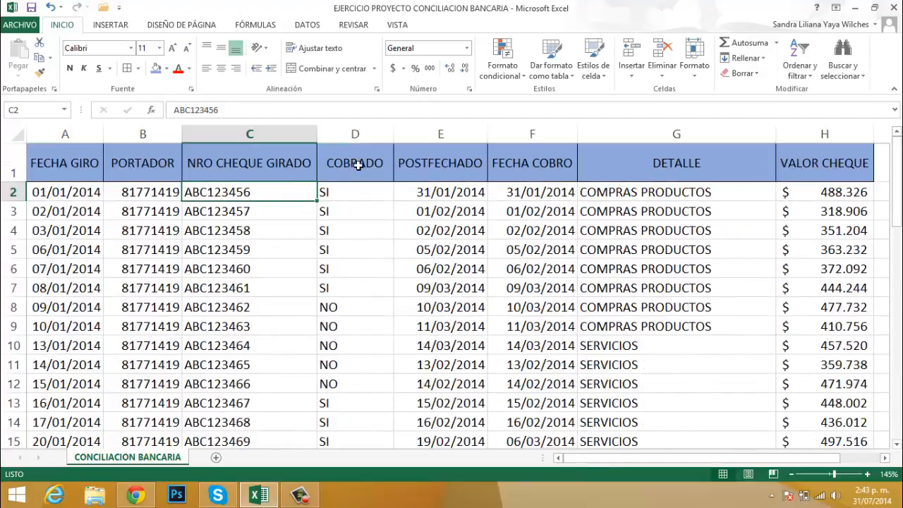
click(358, 165)
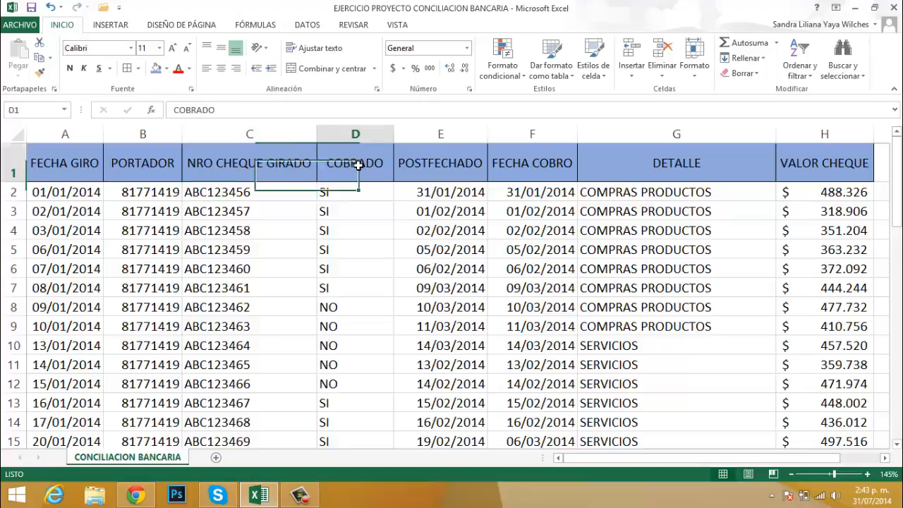
scroll(343, 228, down, 7)
scroll(343, 228, down, 7)
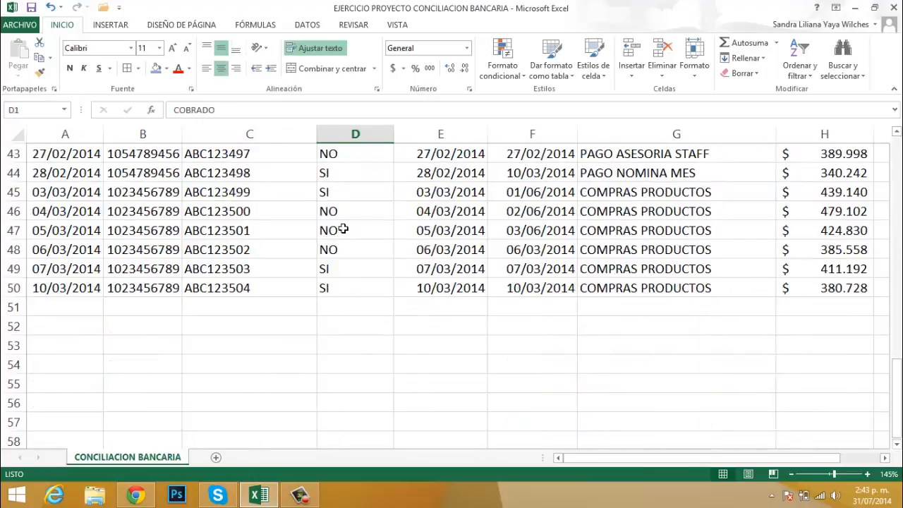
scroll(346, 229, up, 14)
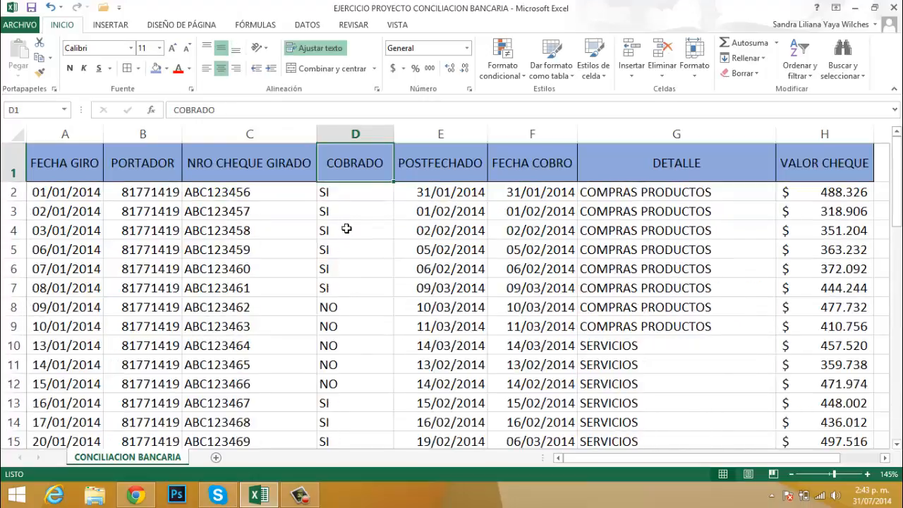
Inspect the date formulas in several POSTFECHADO cells and the first FECHA COBRO cell, and review both columns down to the last record
click(447, 161)
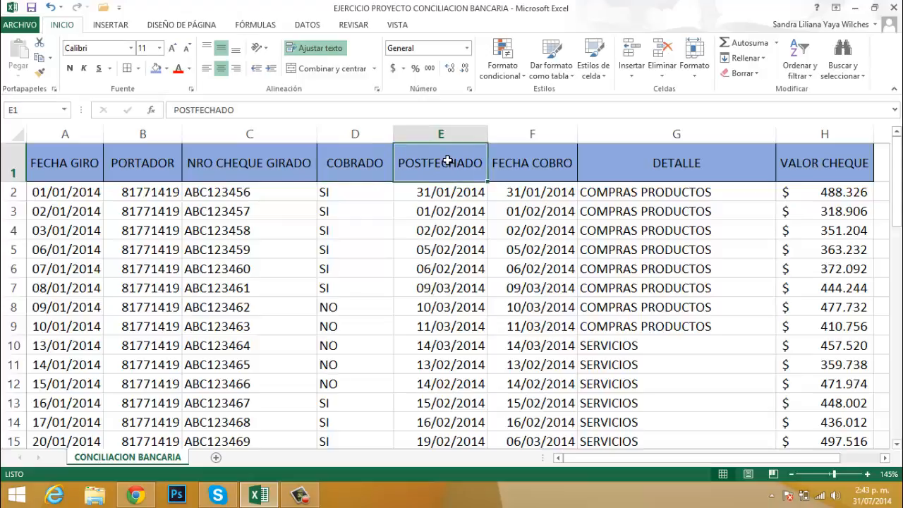
click(448, 198)
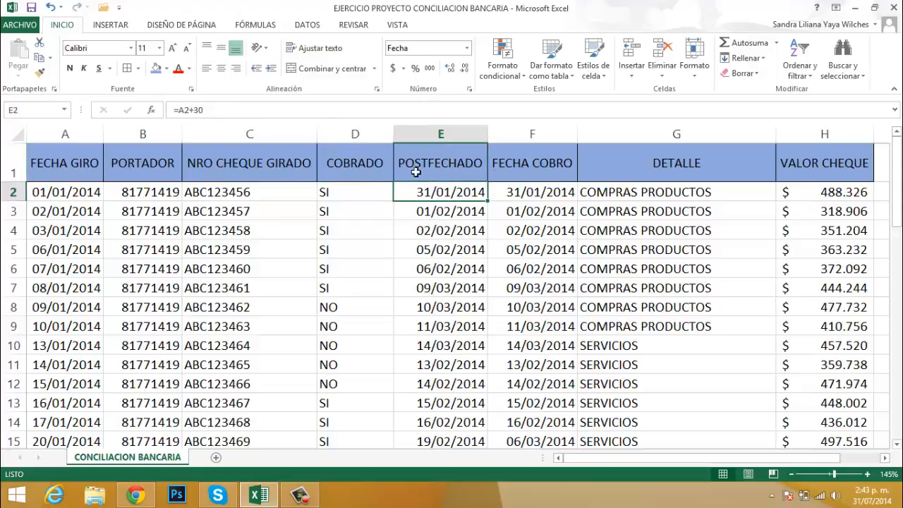
scroll(461, 212, down, 1)
click(474, 248)
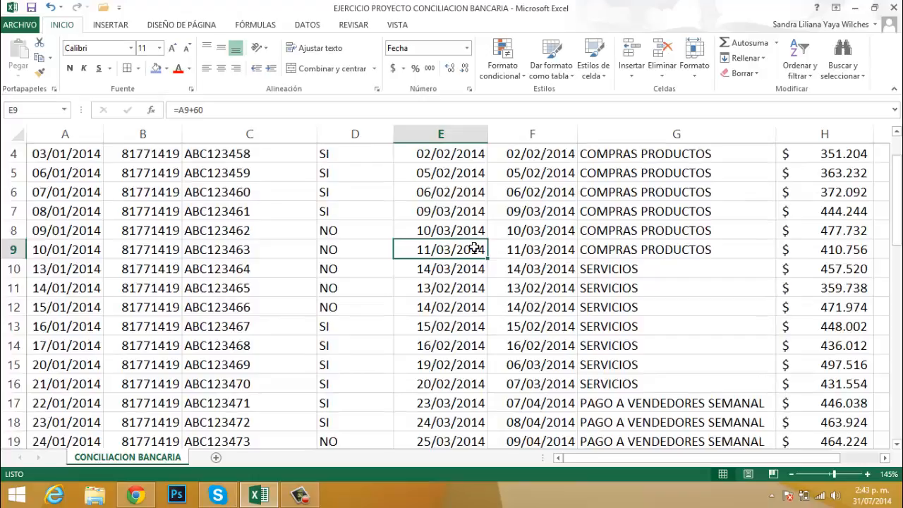
scroll(474, 249, down, 3)
click(459, 265)
scroll(459, 268, down, 3)
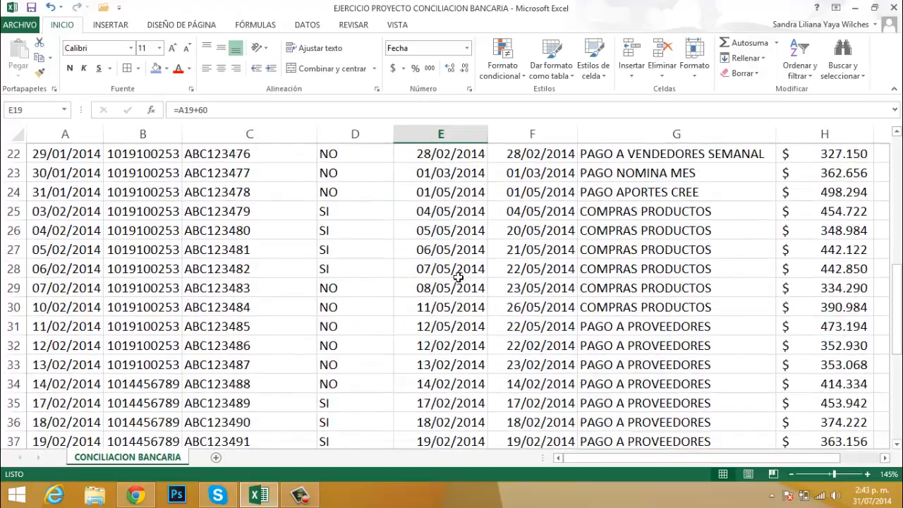
click(460, 289)
scroll(461, 289, down, 5)
click(461, 326)
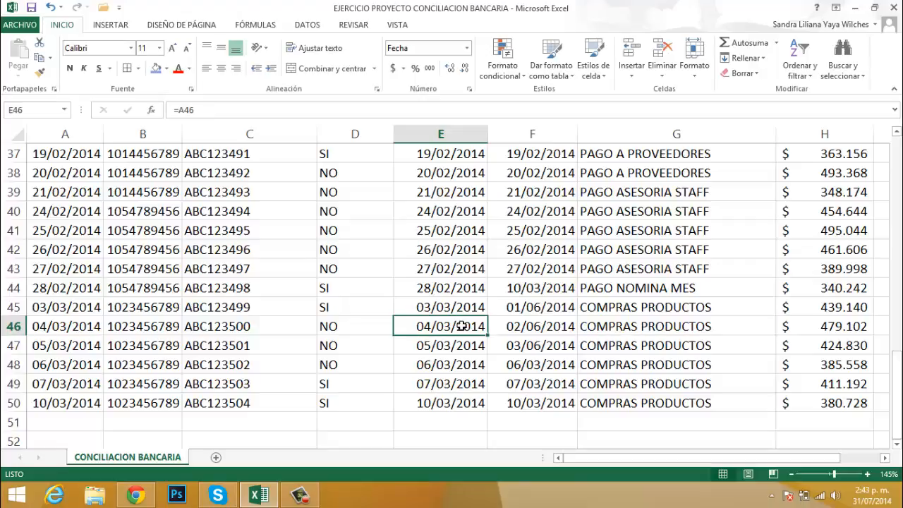
scroll(461, 326, up, 12)
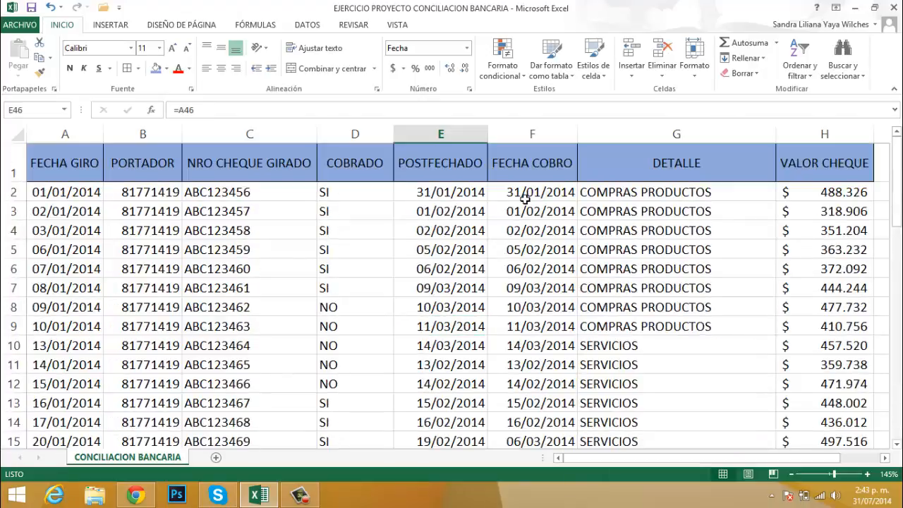
click(525, 200)
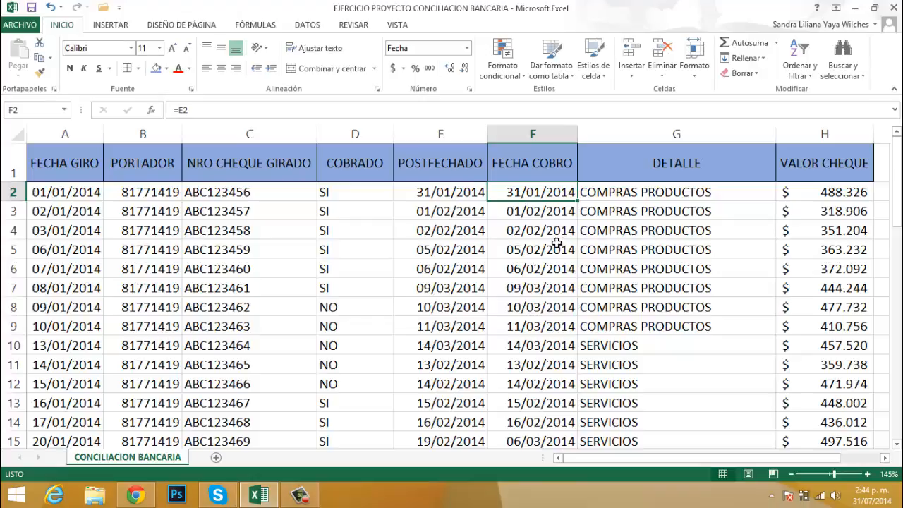
scroll(556, 243, down, 13)
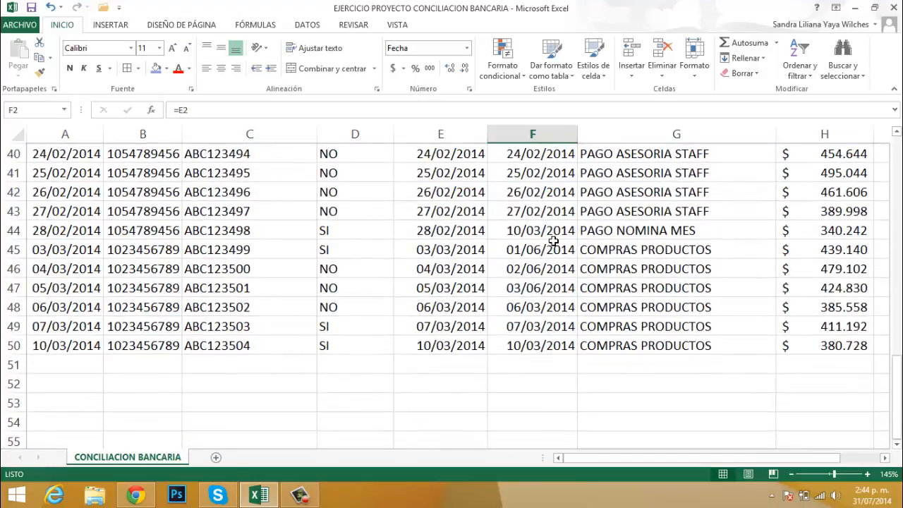
scroll(553, 242, up, 13)
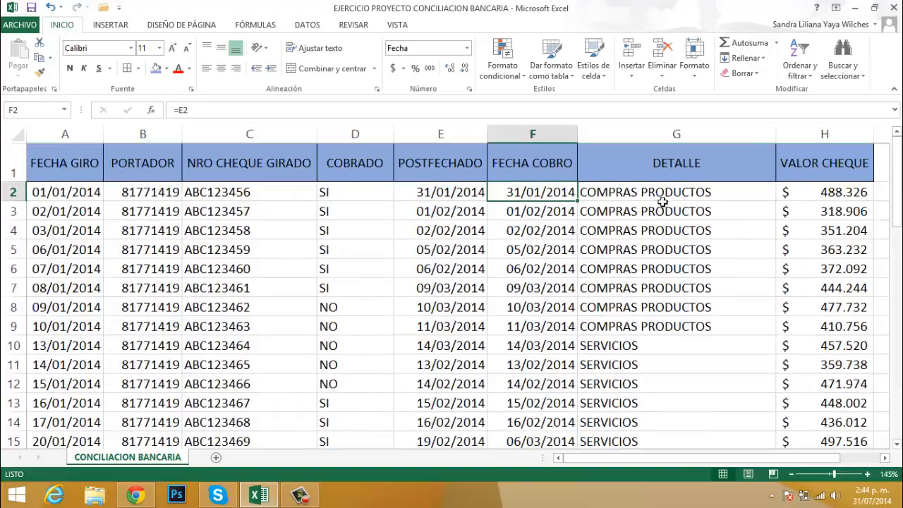
Review the payment concepts in the DETALLE column and the amounts in the VALOR CHEQUE column for all records
click(662, 196)
scroll(661, 205, down, 12)
scroll(661, 220, up, 4)
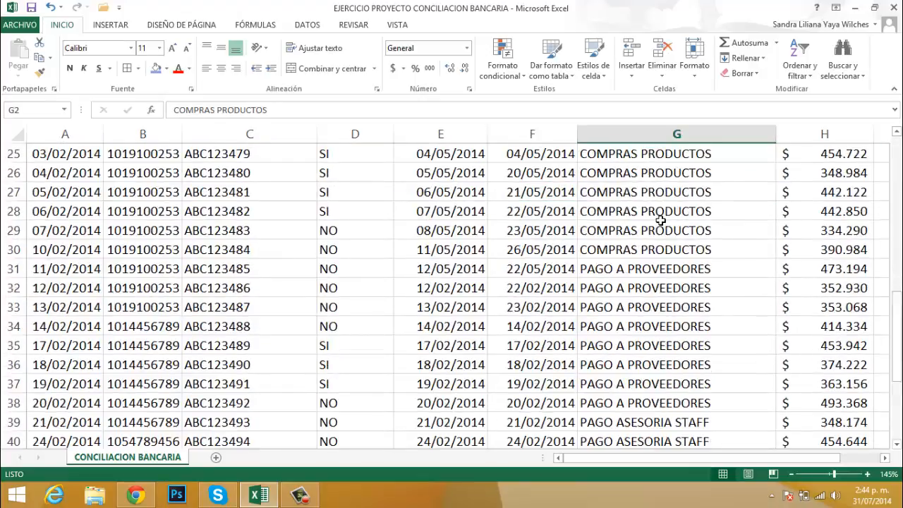
scroll(660, 220, up, 8)
scroll(660, 220, down, 4)
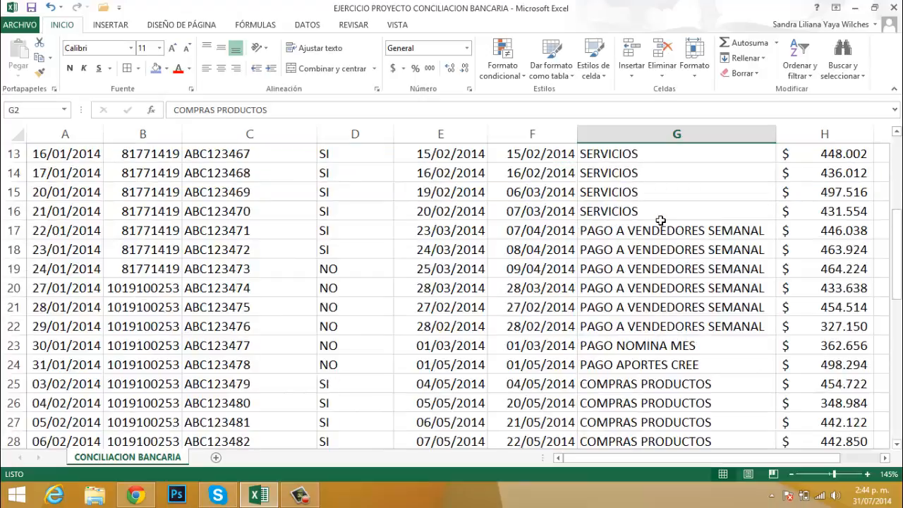
scroll(660, 220, down, 3)
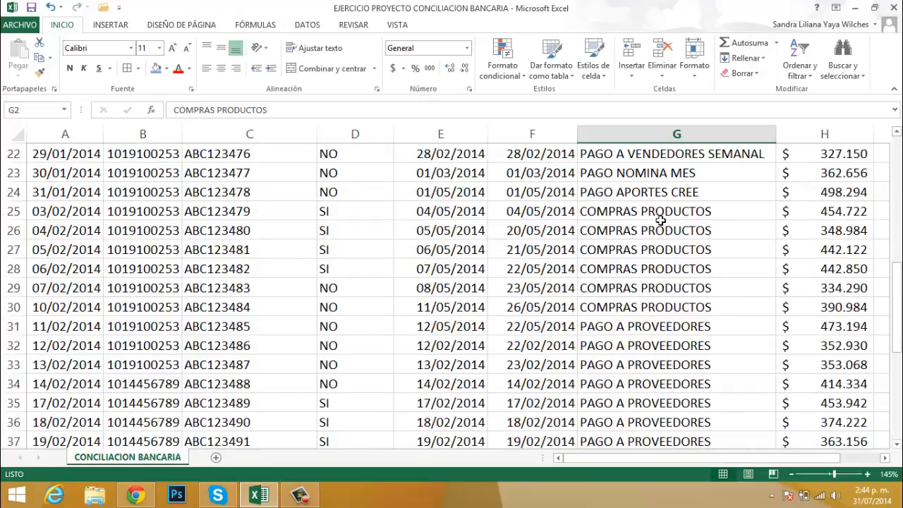
scroll(660, 220, down, 5)
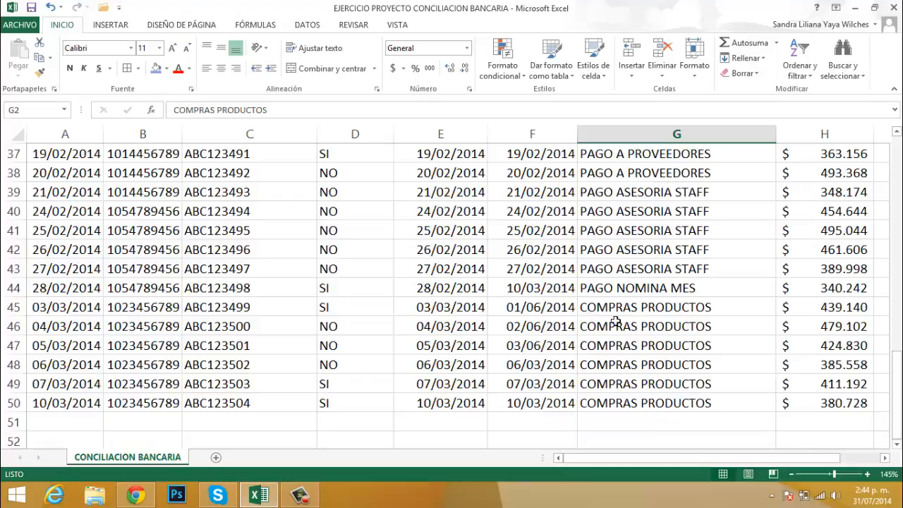
scroll(670, 218, up, 12)
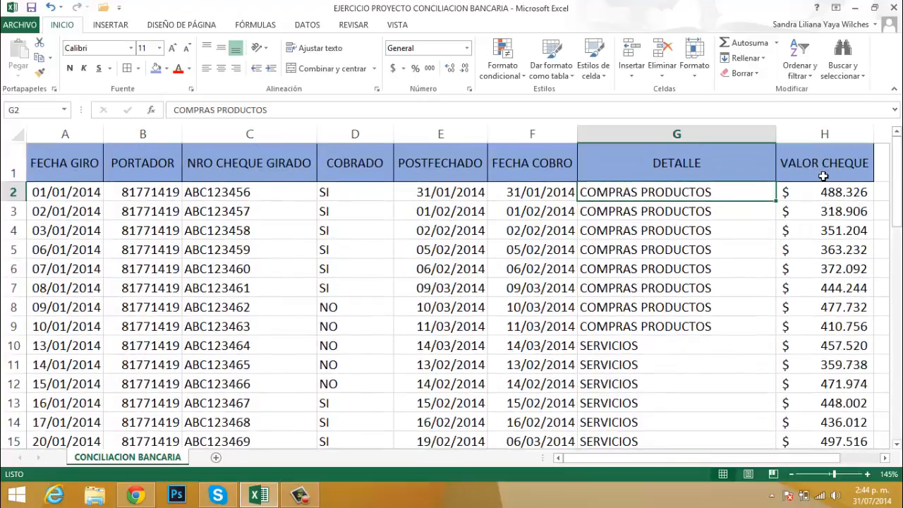
scroll(838, 212, down, 13)
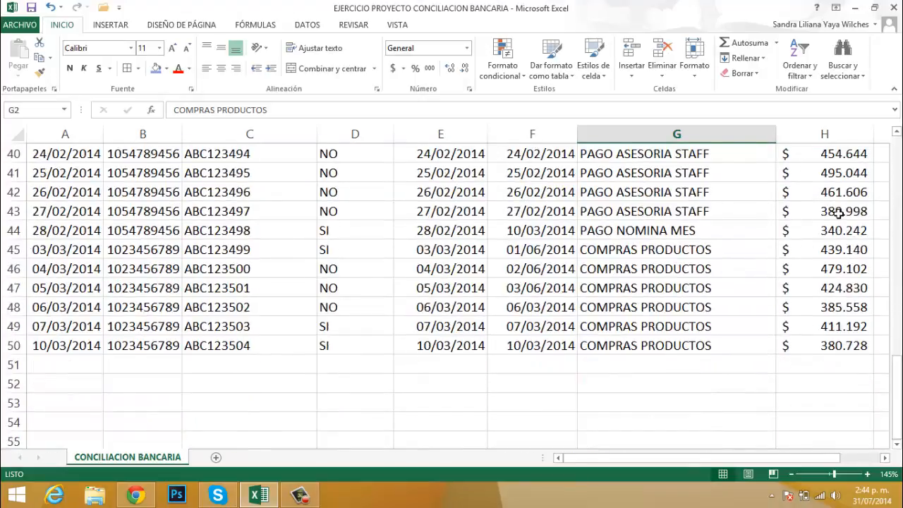
Create a pivot table on a new worksheet from the whole check table, A1:H50 of the CONCILIACION BANCARIA sheet
scroll(838, 212, up, 13)
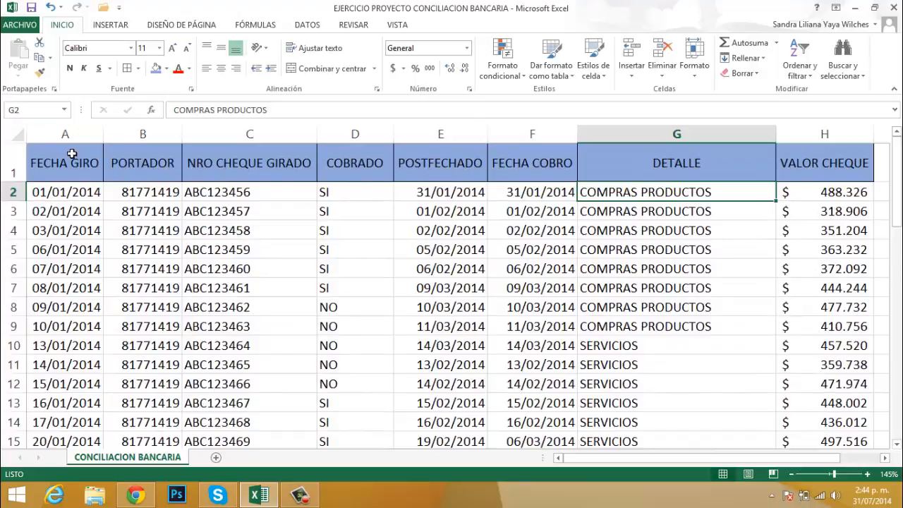
click(72, 157)
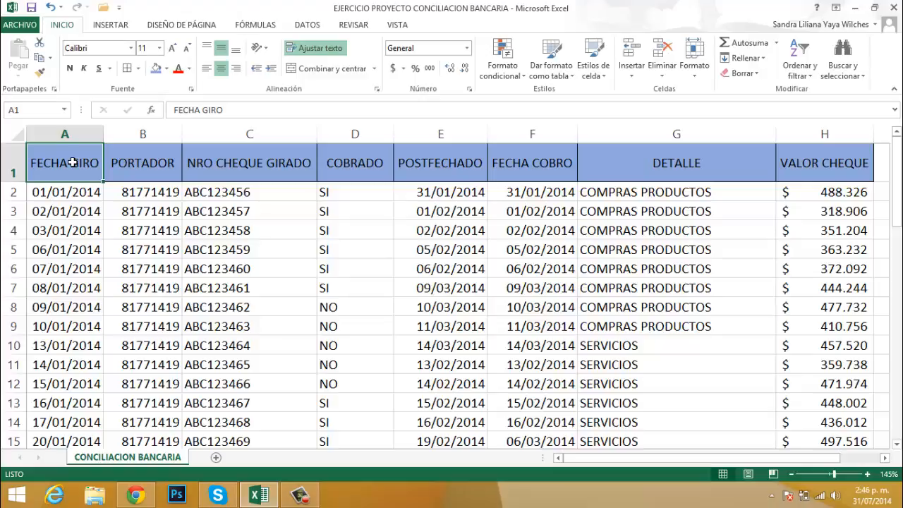
click(120, 28)
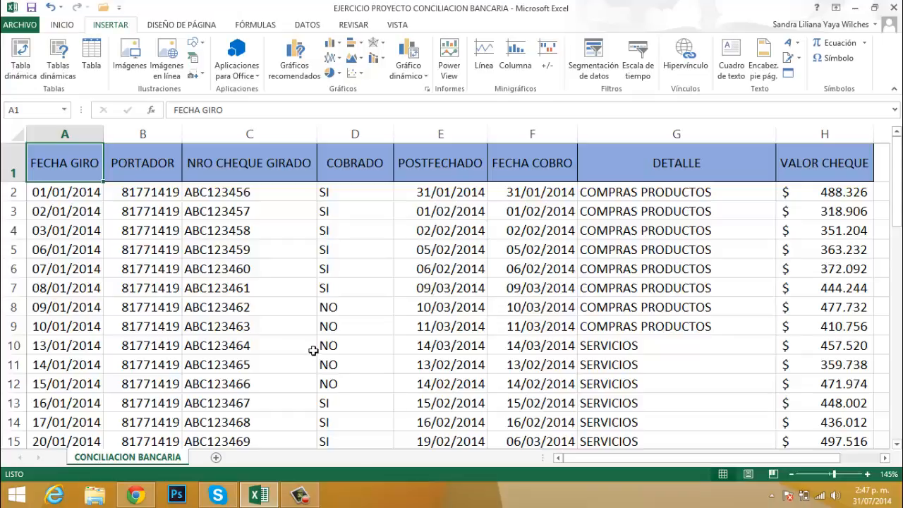
click(530, 428)
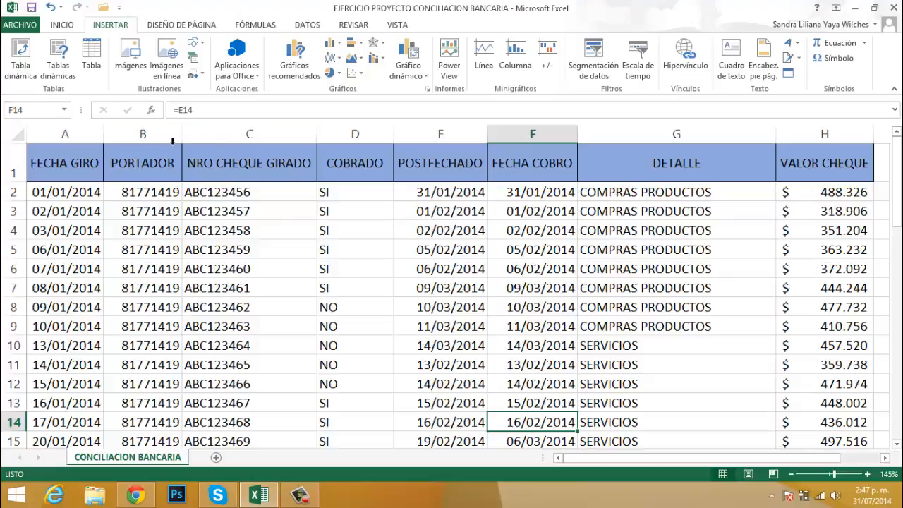
click(16, 62)
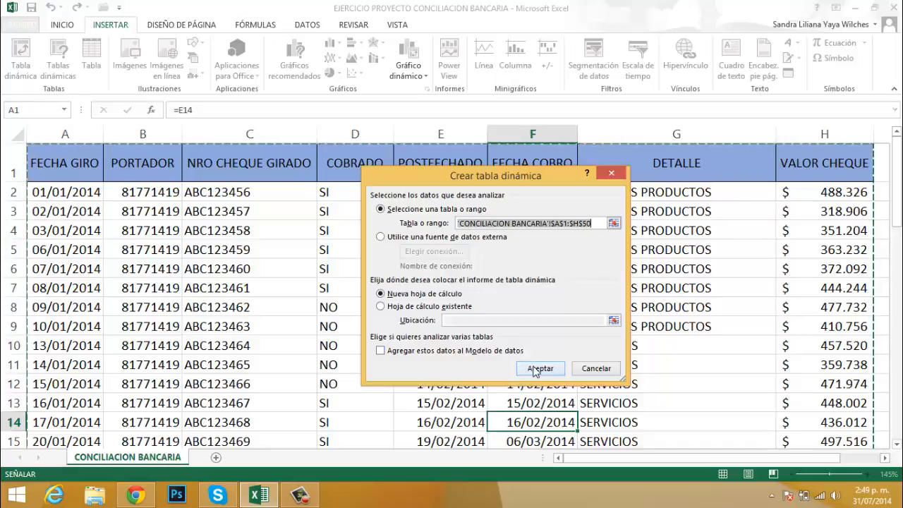
click(536, 369)
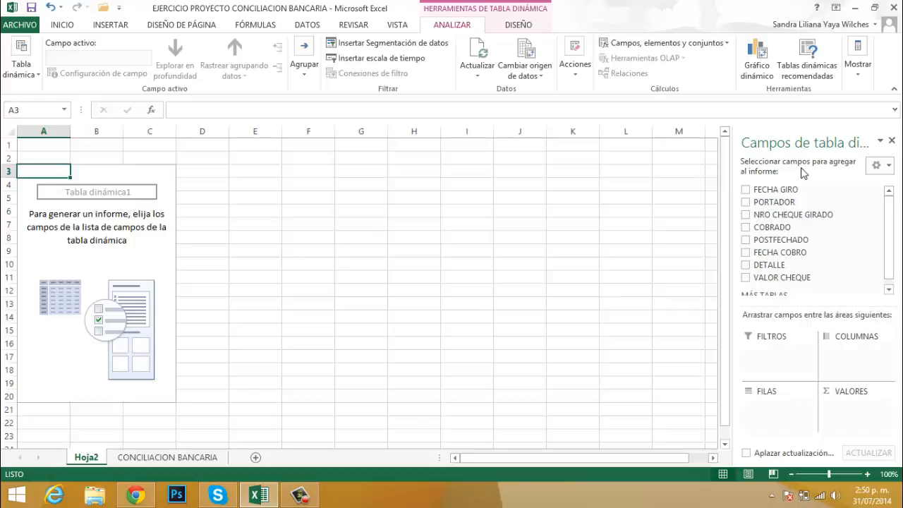
click(889, 290)
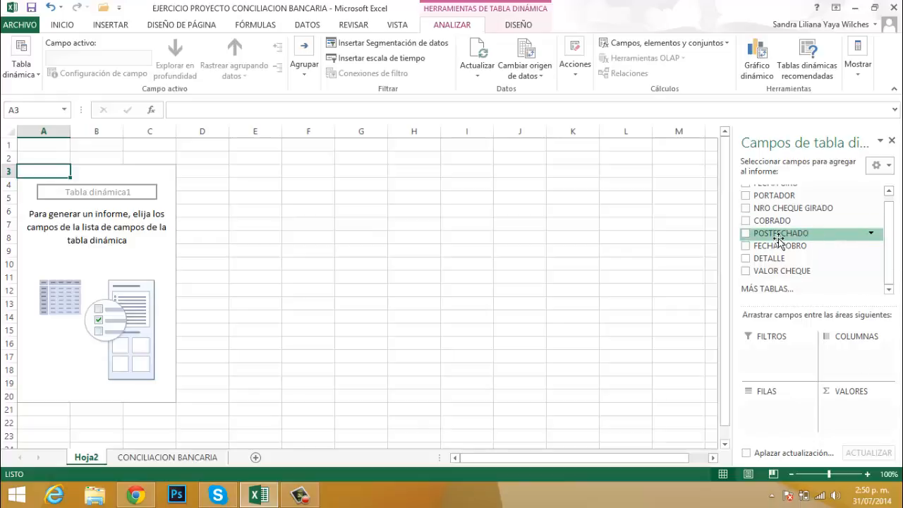
click(745, 221)
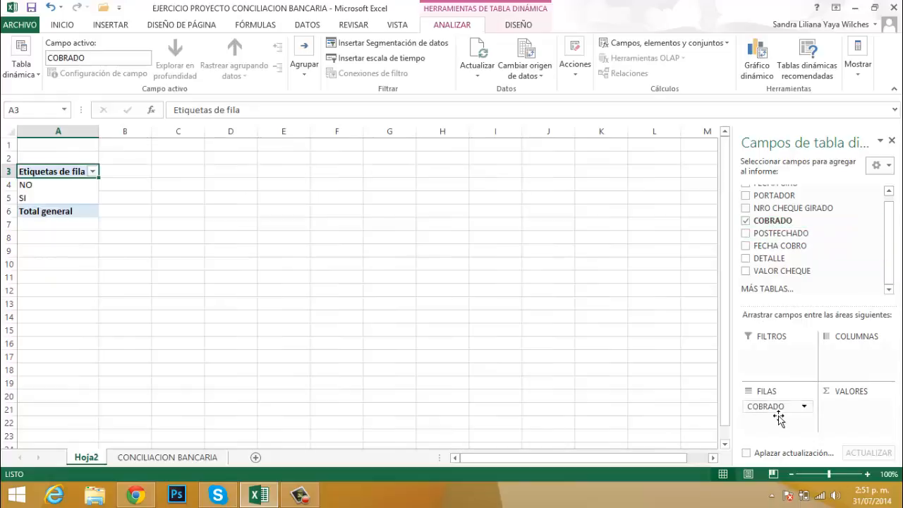
click(745, 220)
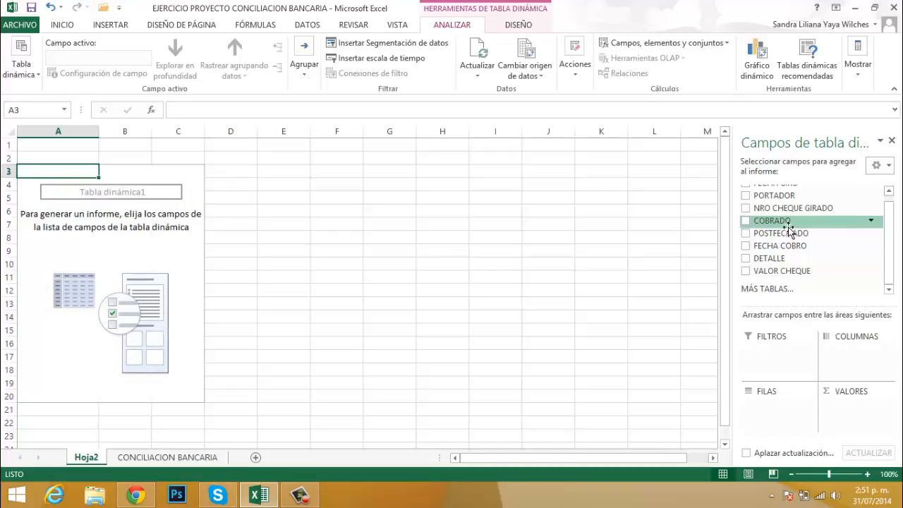
Place the COBRADO field in the pivot table as a report filter and look at its selectable values
drag(789, 231, 801, 363)
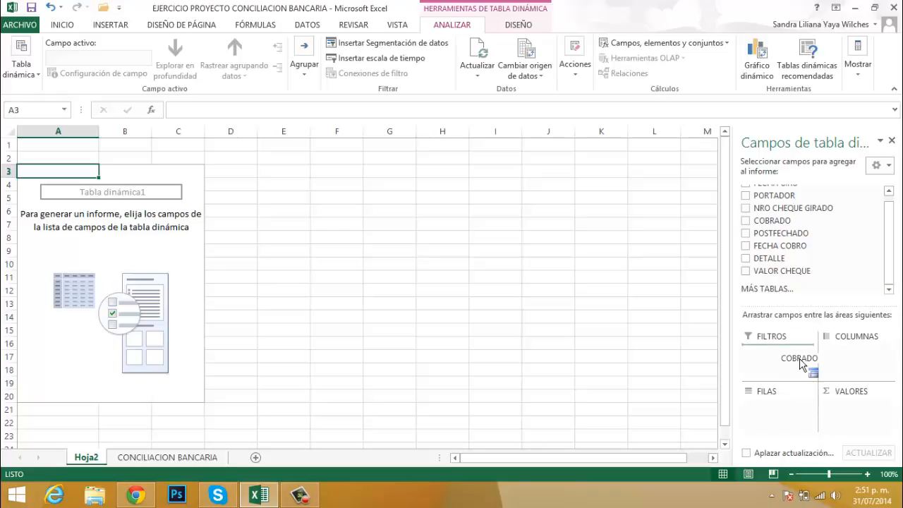
drag(800, 361, 799, 362)
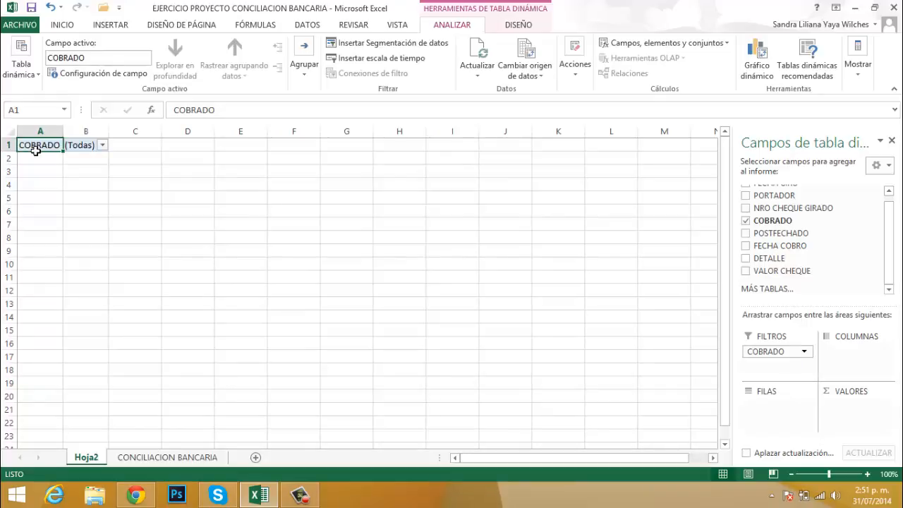
click(103, 146)
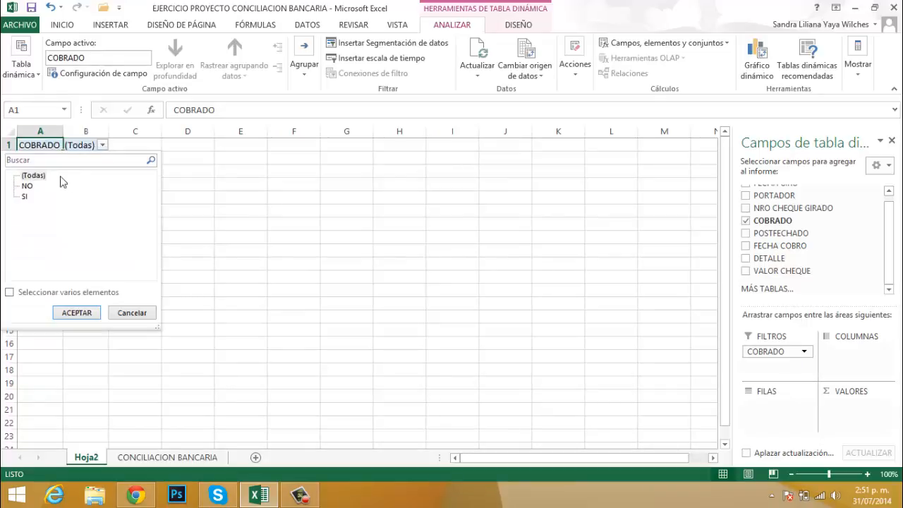
click(43, 147)
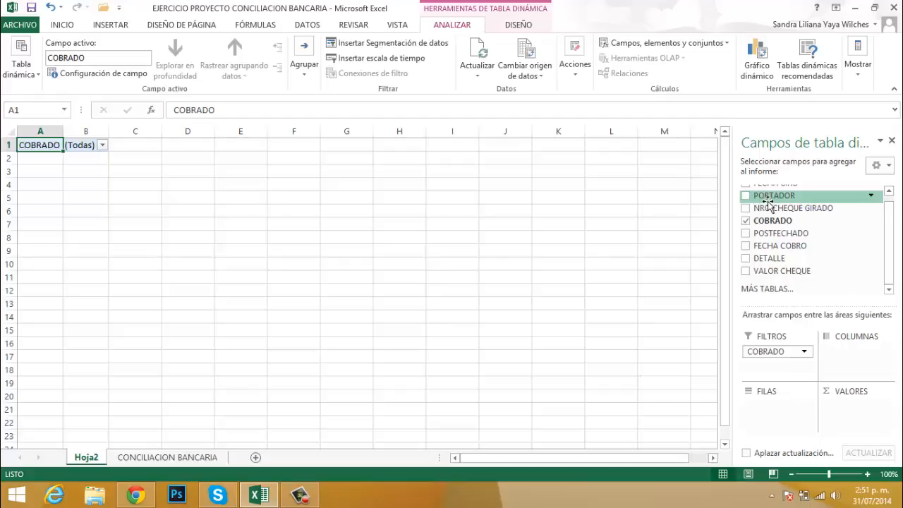
Set PORTADOR as the pivot table's column field and NRO CHEQUE GIRADO with FECHA GIRO beneath it as row fields
drag(767, 205, 855, 365)
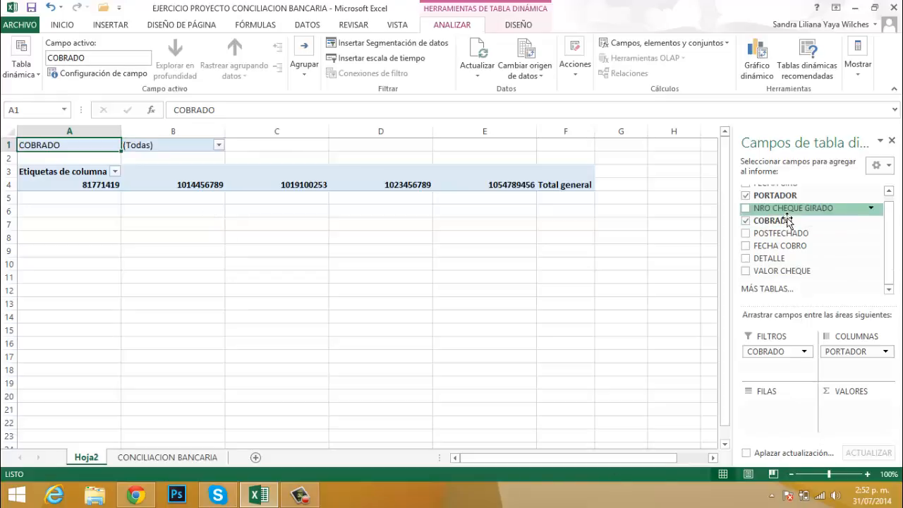
drag(787, 218, 782, 411)
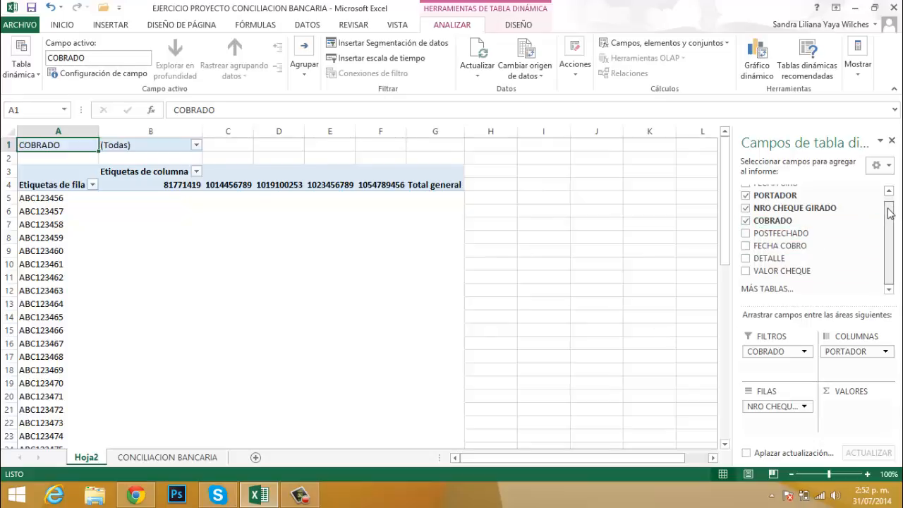
drag(890, 214, 889, 206)
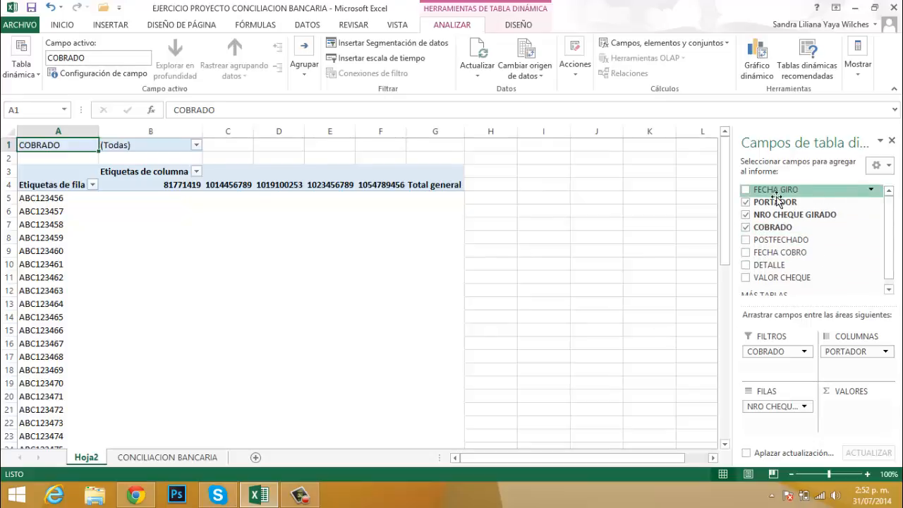
drag(777, 201, 795, 428)
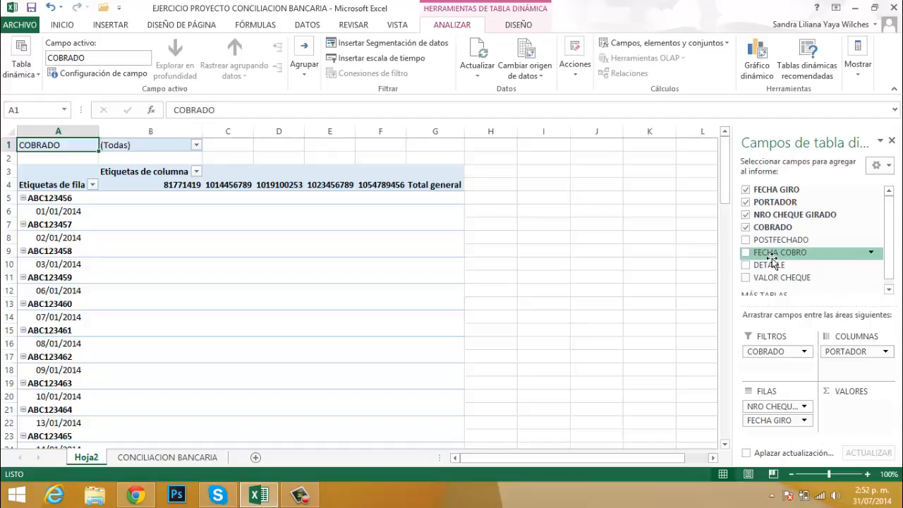
Try FECHA COBRO as a third row field below FECHA GIRO and remove it from the pivot table
drag(772, 262, 822, 440)
drag(821, 436, 792, 432)
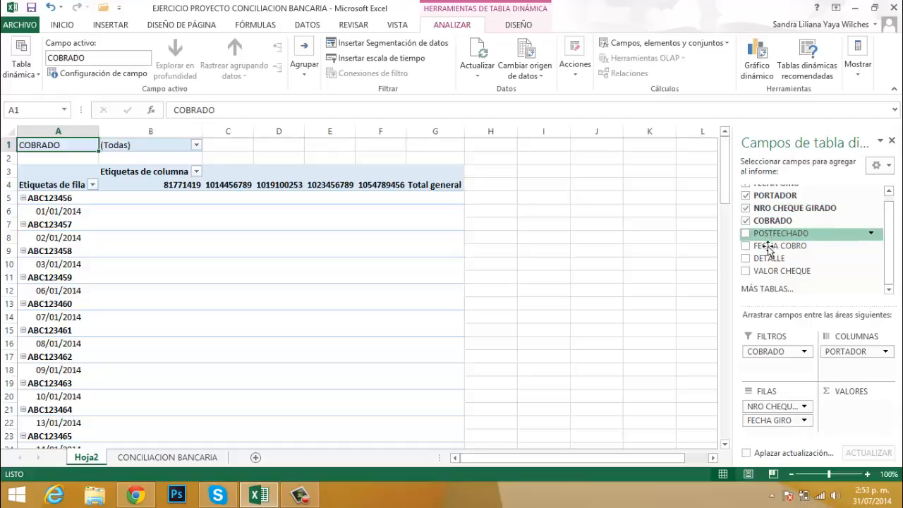
drag(771, 253, 778, 439)
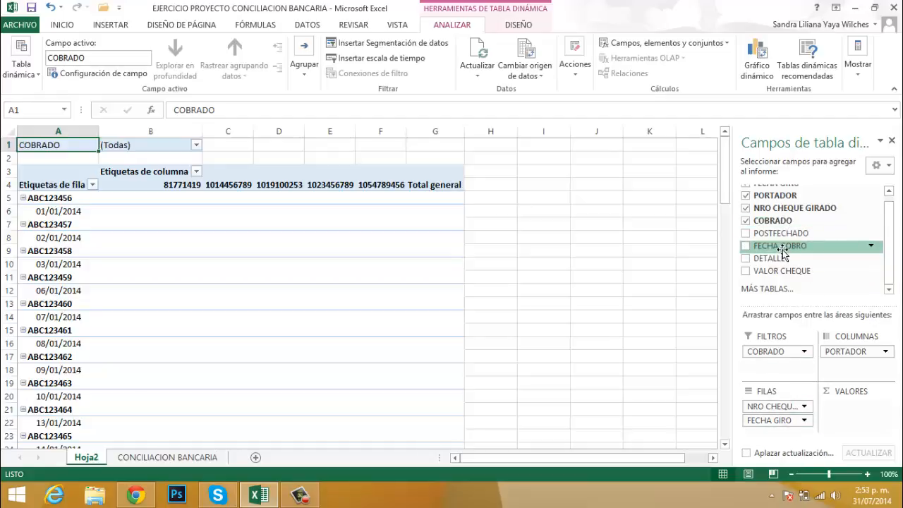
drag(780, 247, 800, 435)
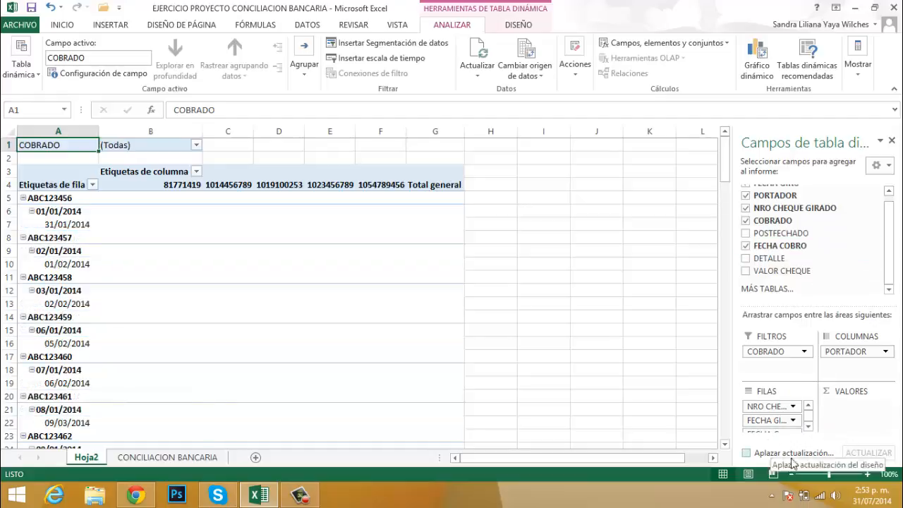
click(808, 426)
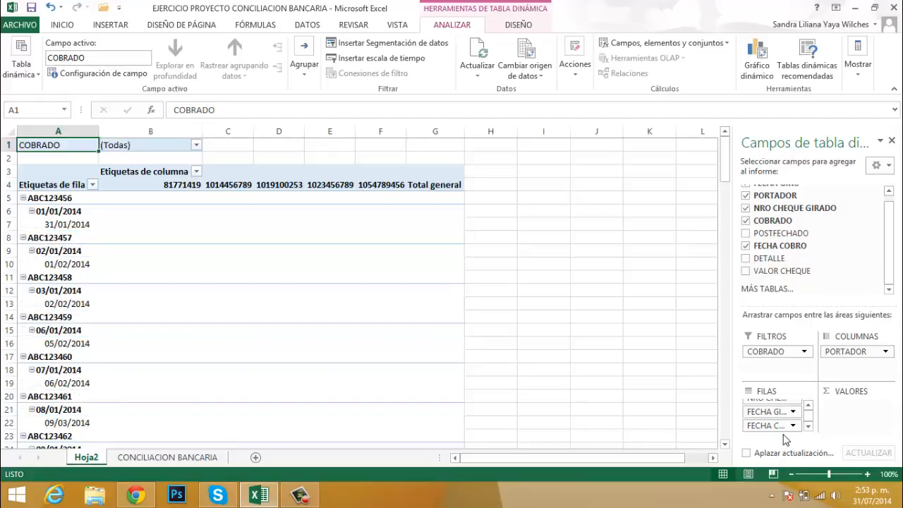
click(775, 426)
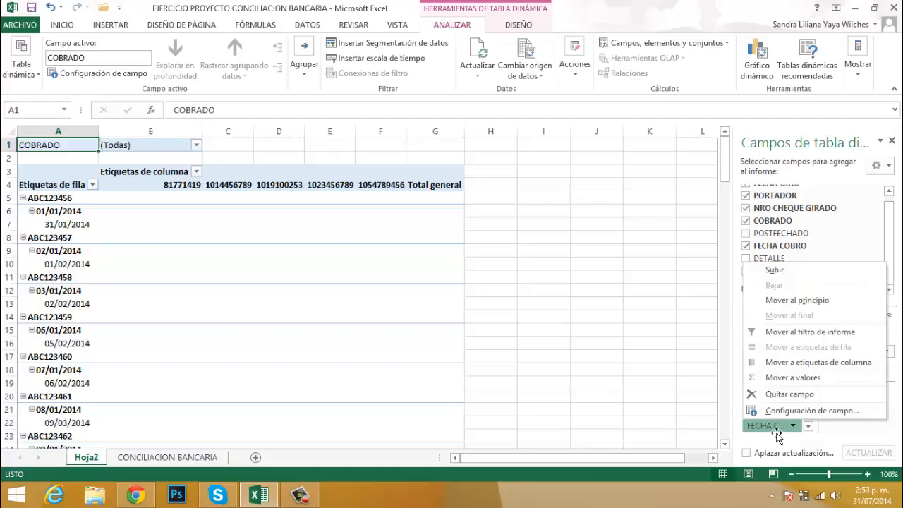
drag(774, 426, 715, 404)
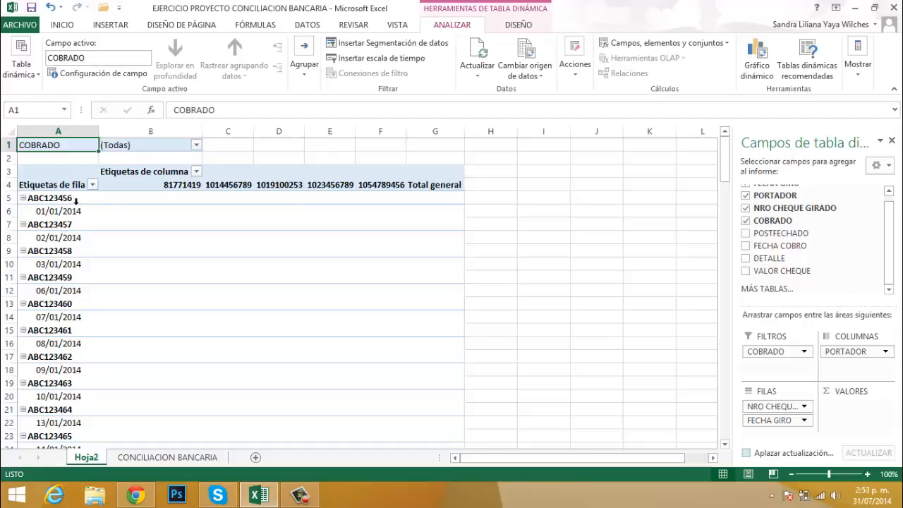
Check the first check's number and issue date rows, and add FECHA COBRO as a row field below FECHA GIRO
click(54, 201)
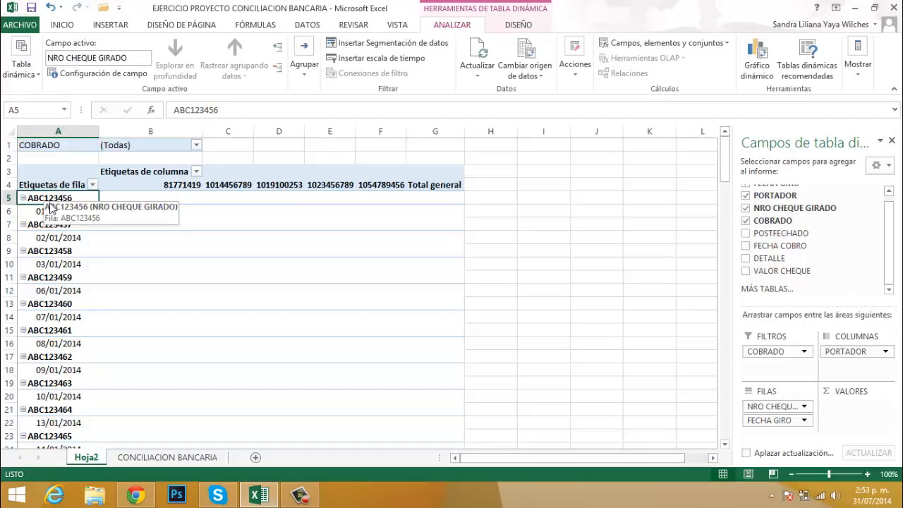
click(56, 214)
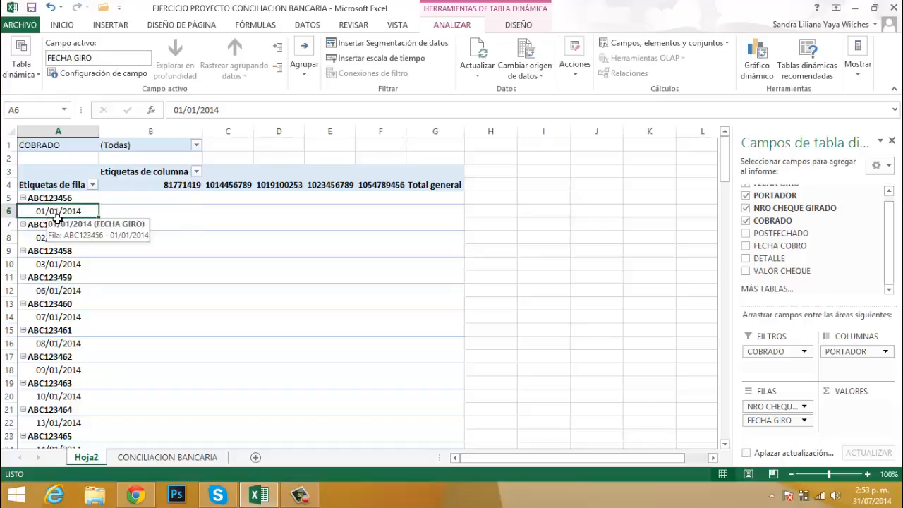
click(57, 224)
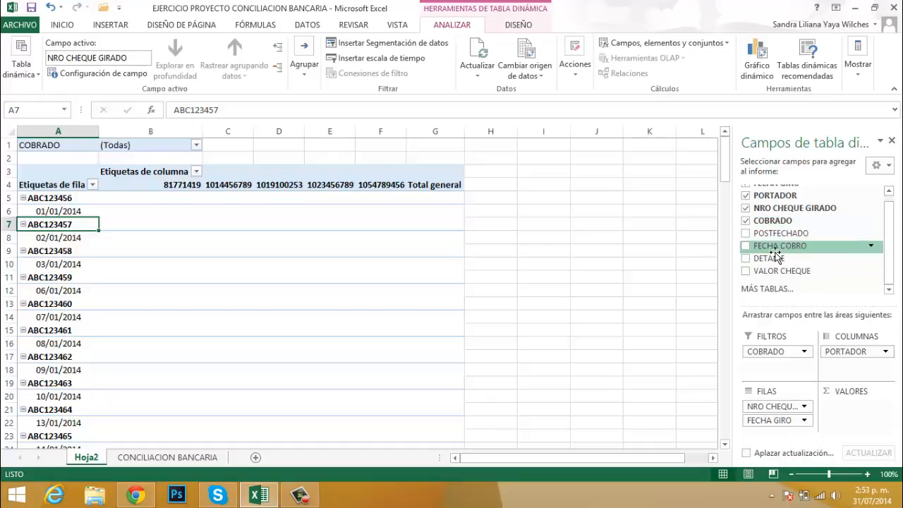
drag(774, 254, 802, 435)
click(802, 434)
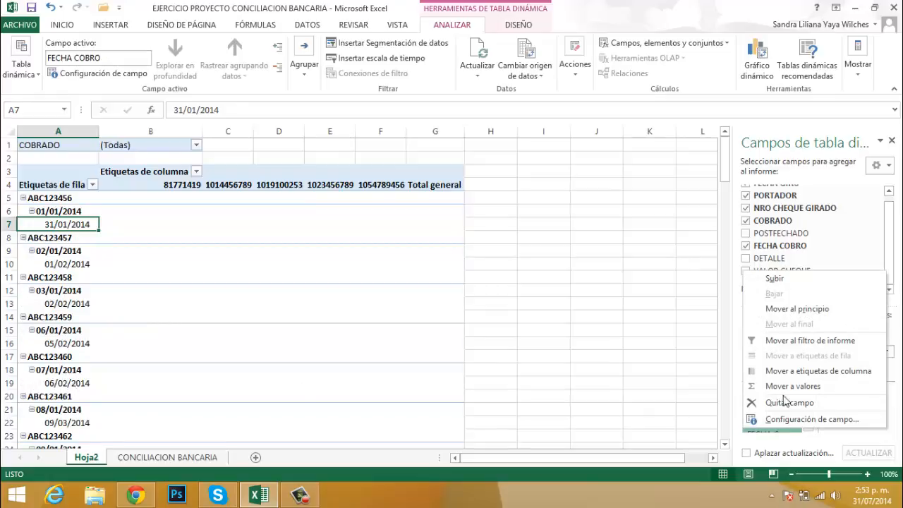
Alternate between empty cells outside the pivot table and its first FECHA COBRO cell to hide and redisplay the field list
click(656, 279)
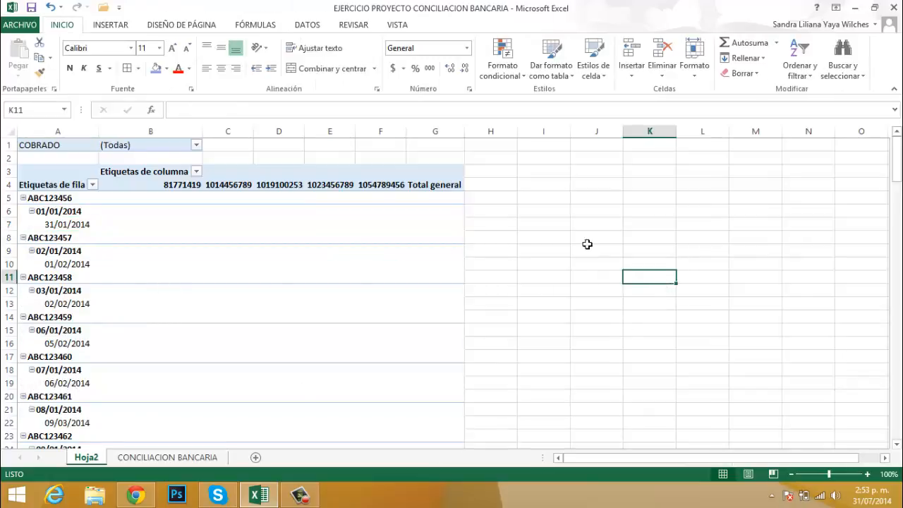
click(80, 226)
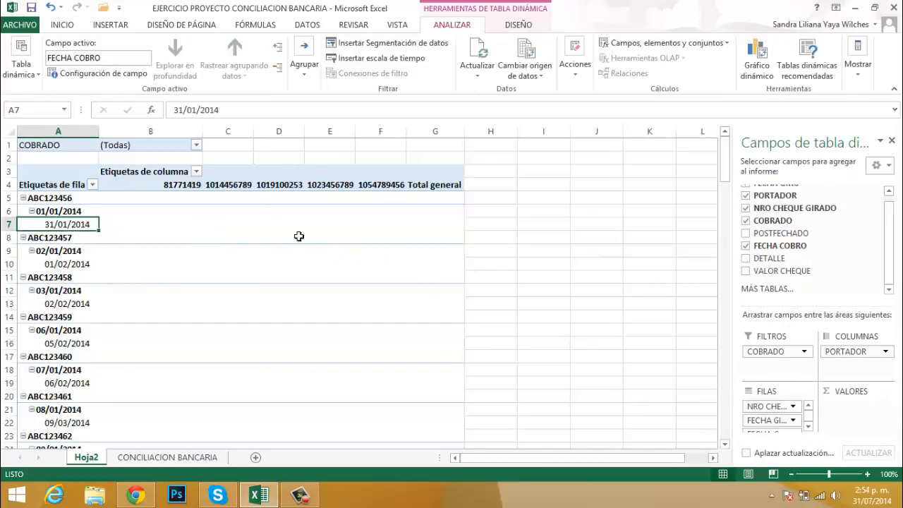
click(648, 213)
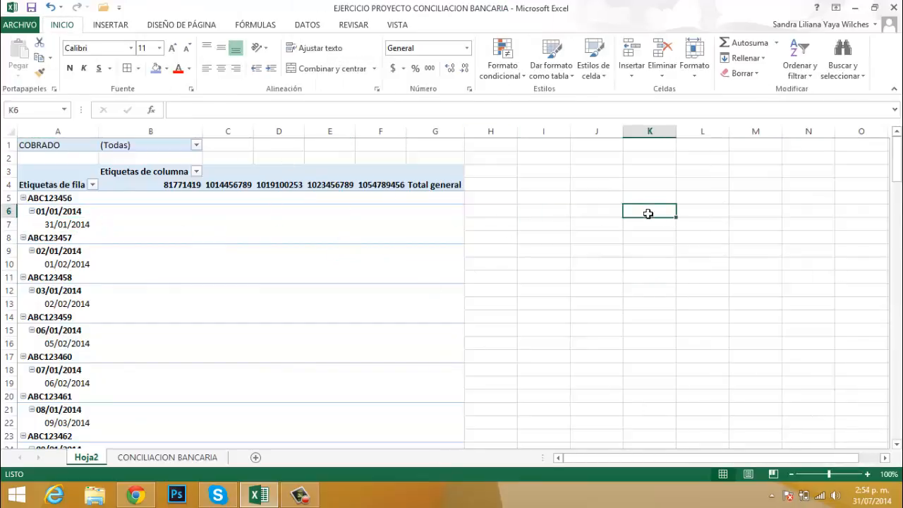
click(83, 225)
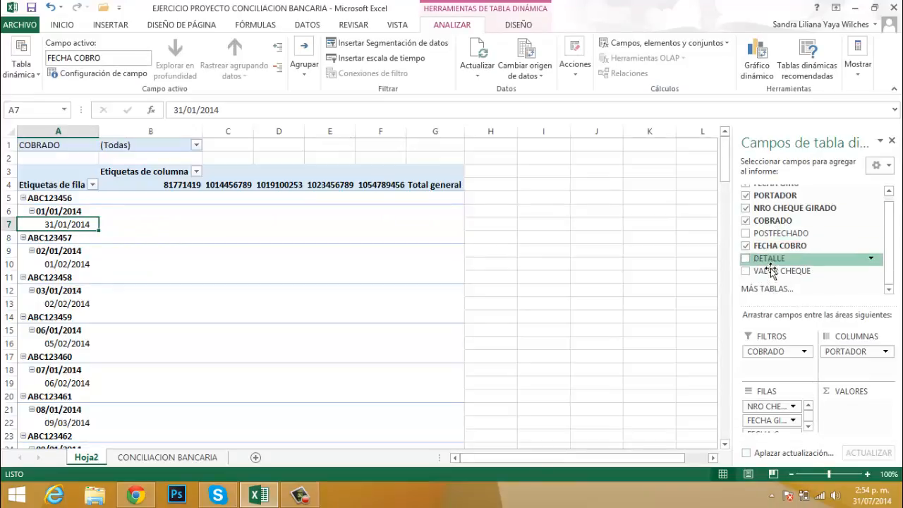
Add VALOR CHEQUE as the summed value field and review the amounts per bearer down to the grand total row
drag(768, 278, 886, 420)
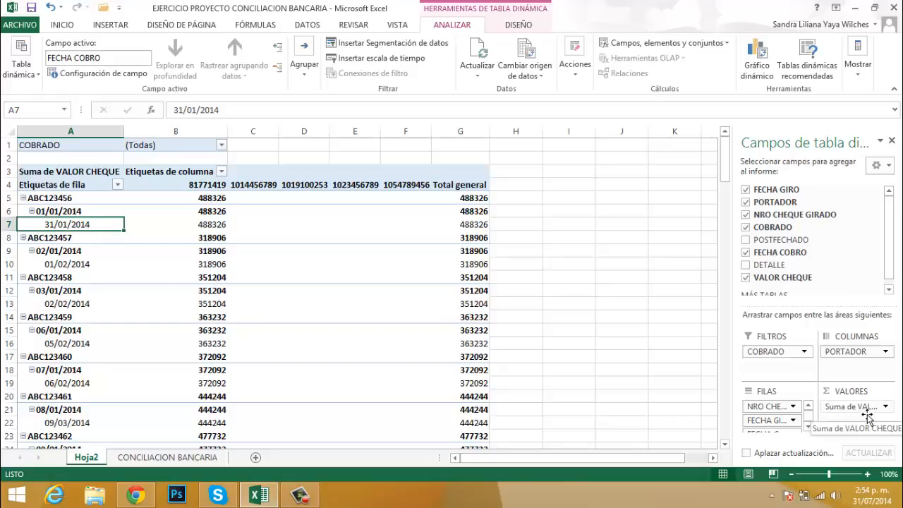
click(616, 300)
scroll(363, 328, down, 11)
scroll(358, 327, down, 20)
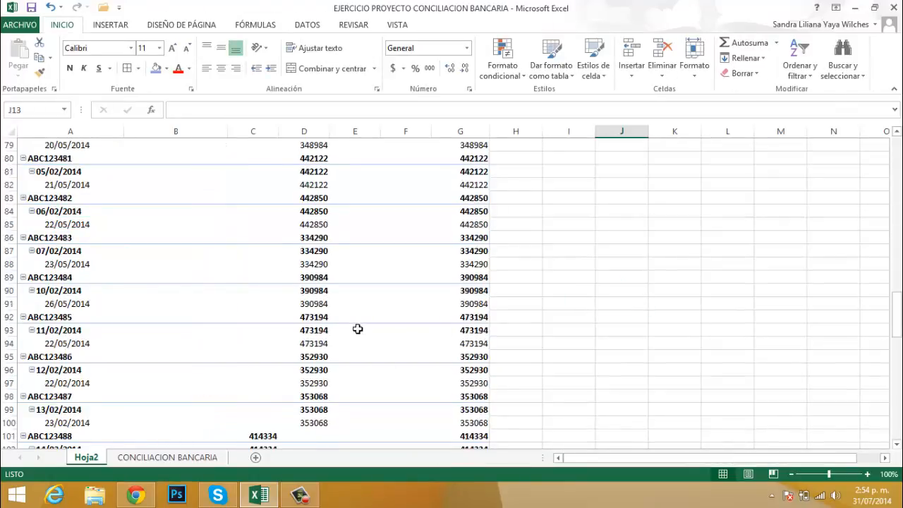
scroll(357, 329, down, 17)
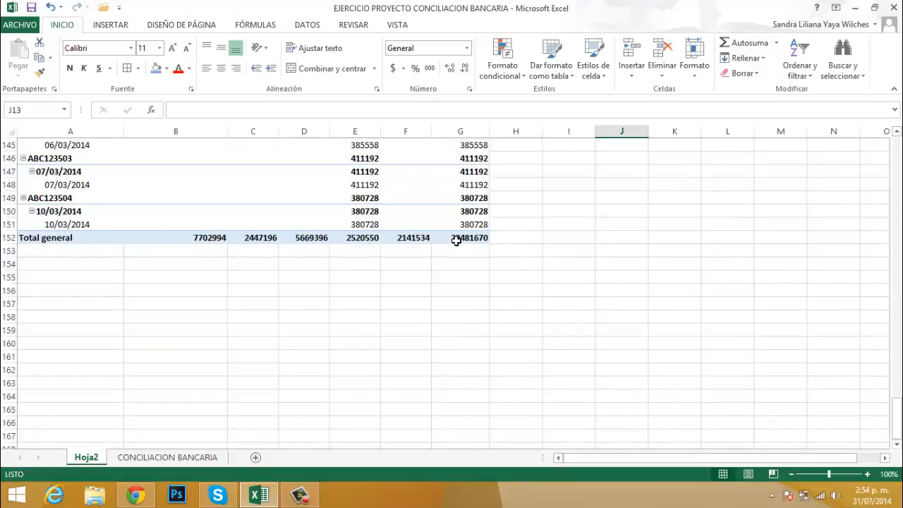
scroll(402, 234, up, 1)
scroll(382, 230, up, 20)
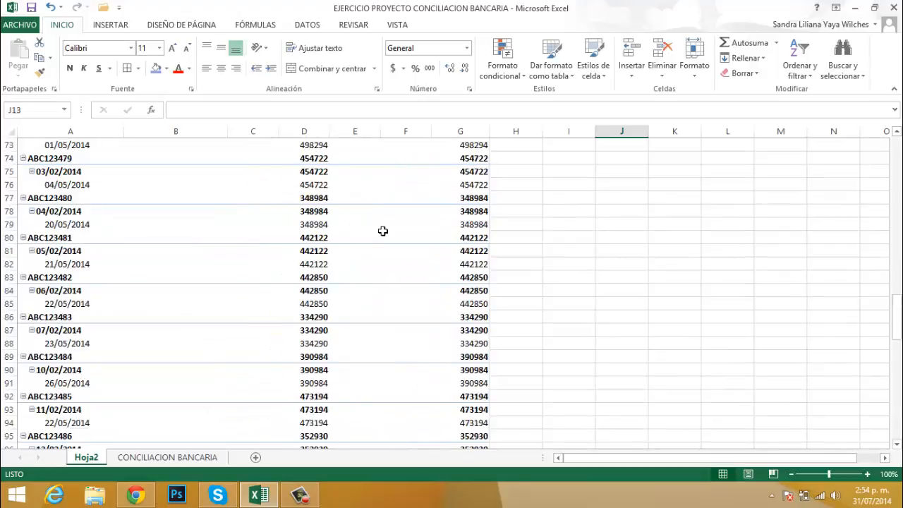
Check the first check's amounts on its number, FECHA GIRO and FECHA COBRO rows, and look at the row label filter options
scroll(382, 231, up, 8)
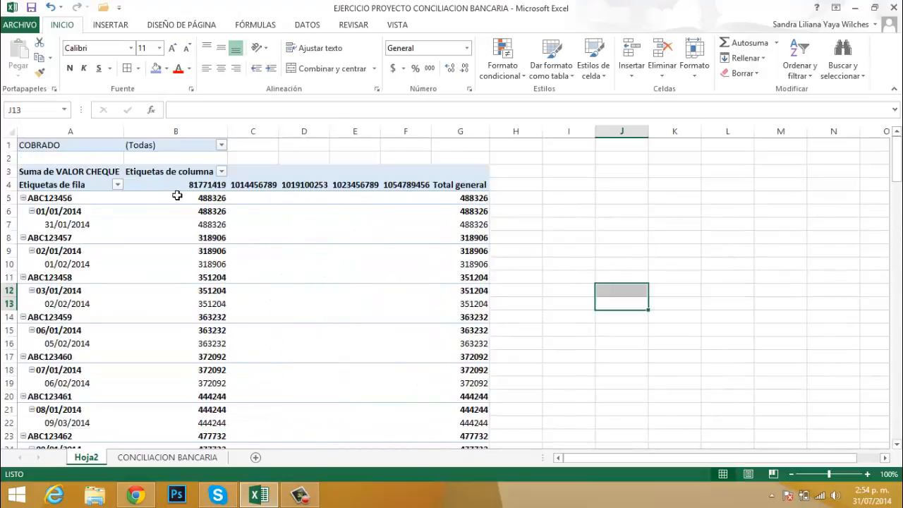
click(212, 198)
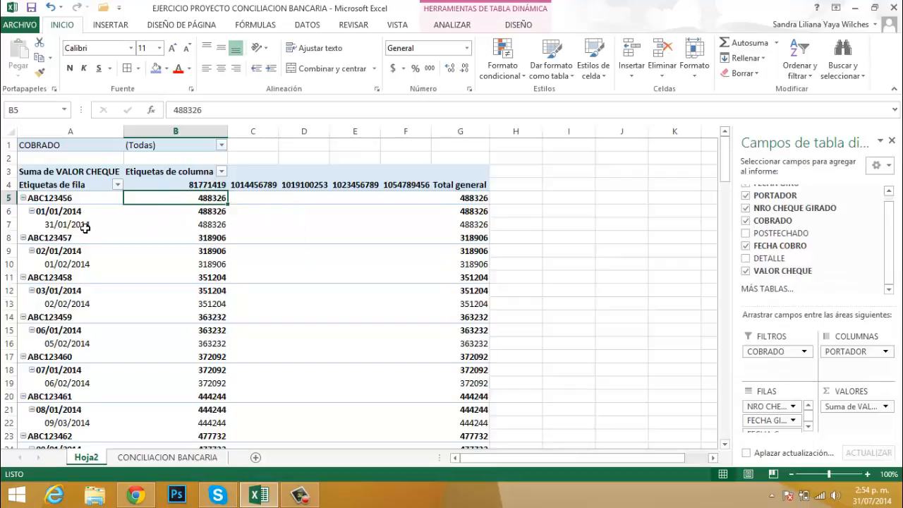
click(209, 213)
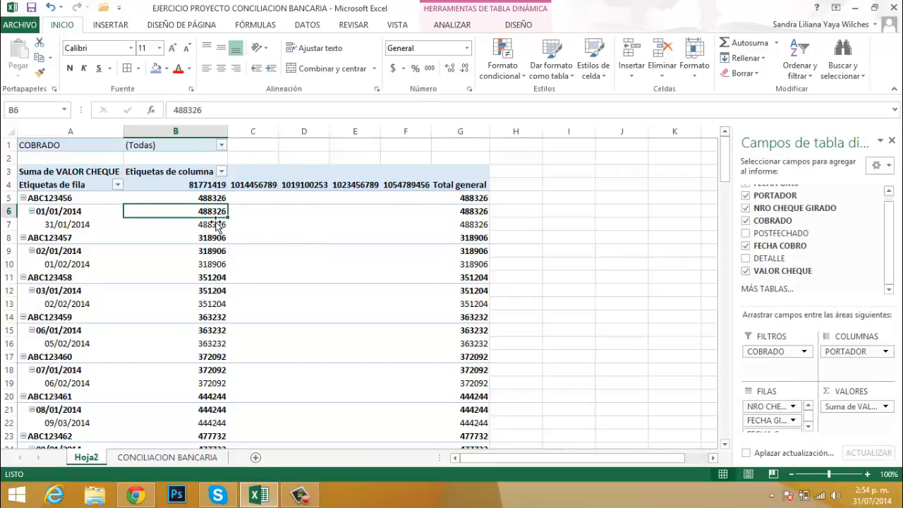
click(216, 226)
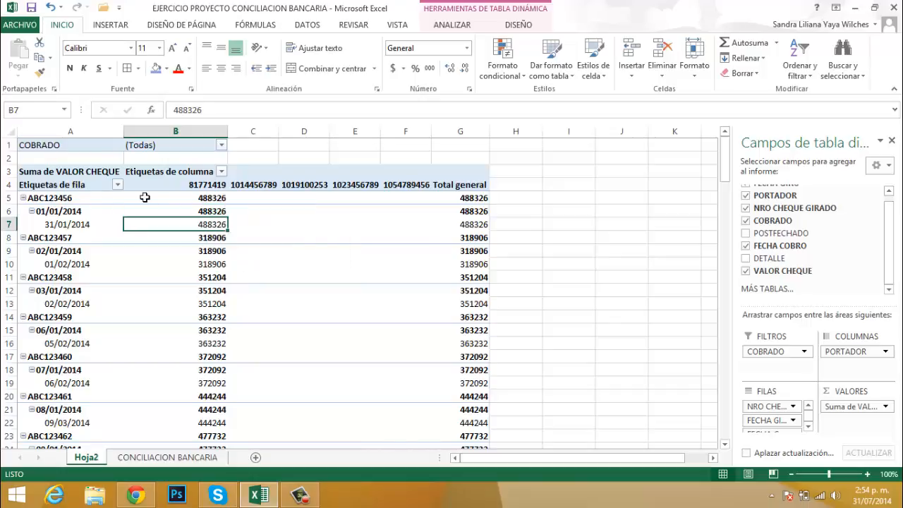
click(118, 186)
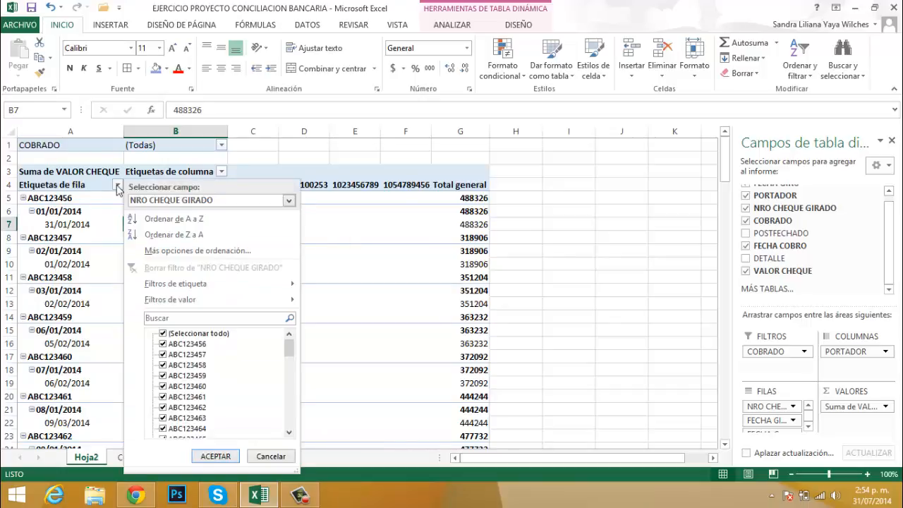
click(400, 258)
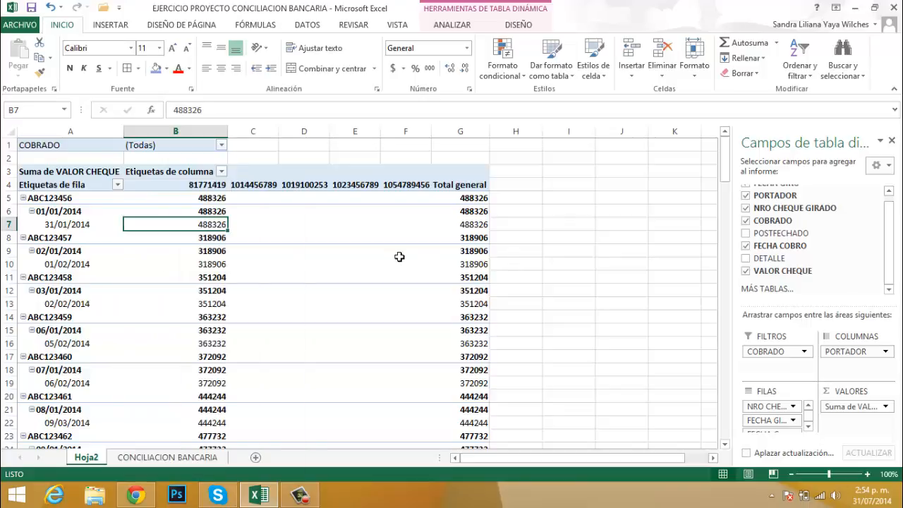
Review the check amounts under each bearer through the remaining rows of the pivot table
scroll(385, 226, down, 17)
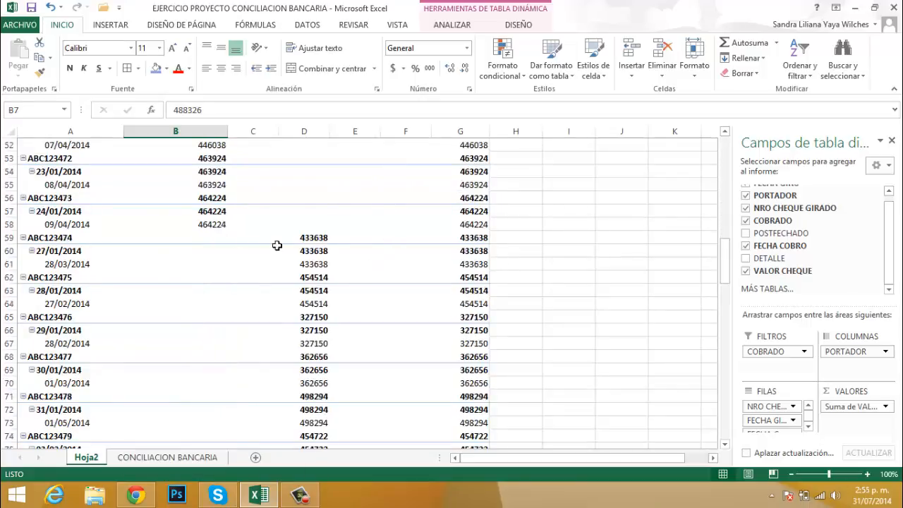
scroll(342, 242, down, 10)
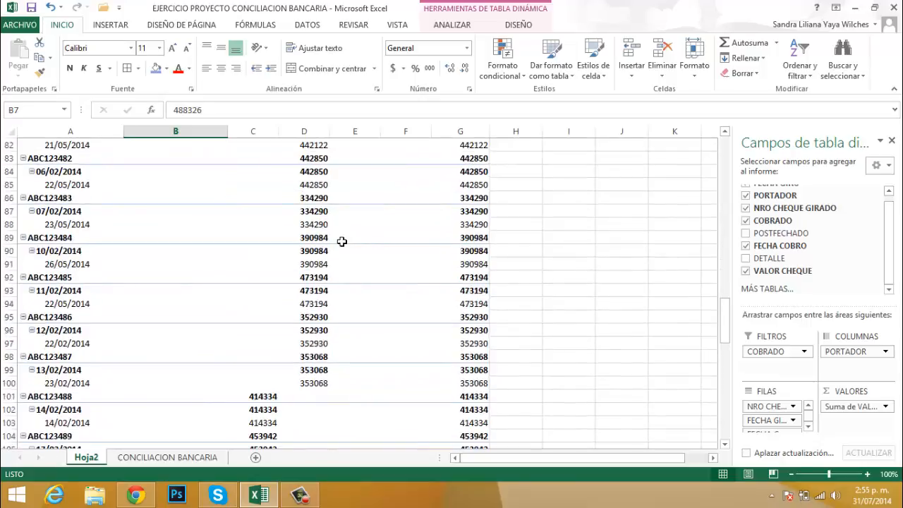
scroll(342, 241, down, 18)
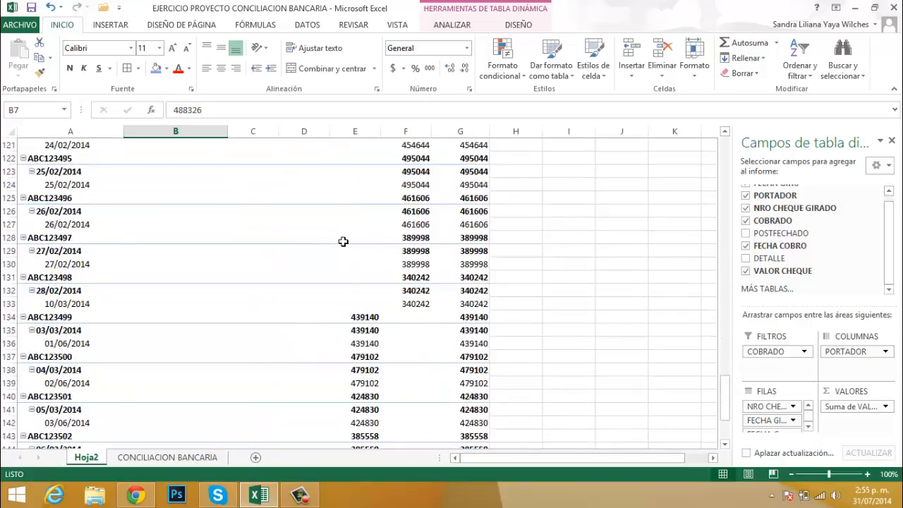
scroll(458, 282, up, 20)
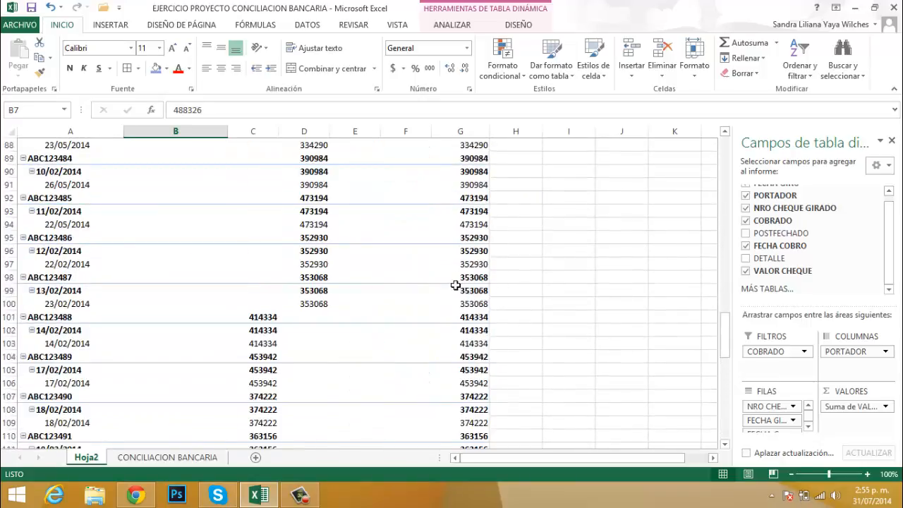
scroll(381, 261, up, 13)
scroll(210, 173, up, 7)
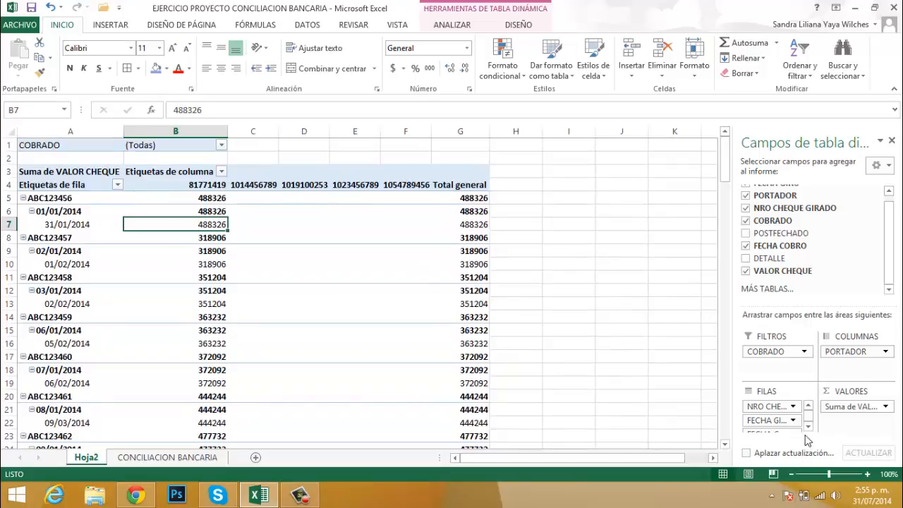
Remove FECHA COBRO and FECHA GIRO from the pivot table's row fields and review the condensed amounts per check down to the grand total
scroll(807, 413, down, 2)
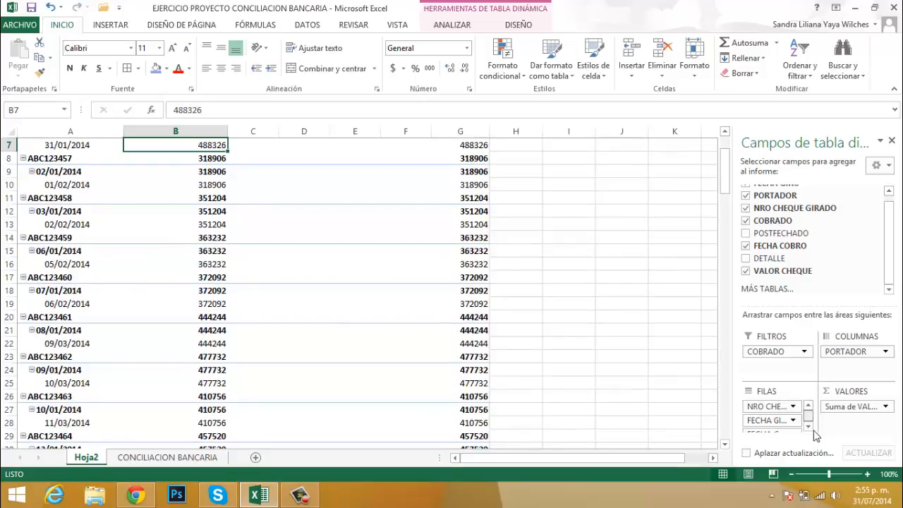
click(809, 428)
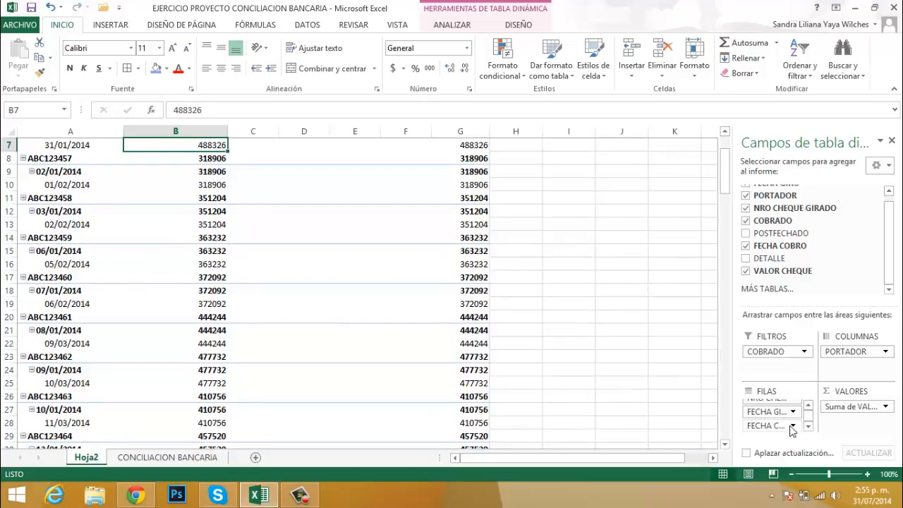
drag(788, 431, 670, 383)
drag(780, 427, 548, 323)
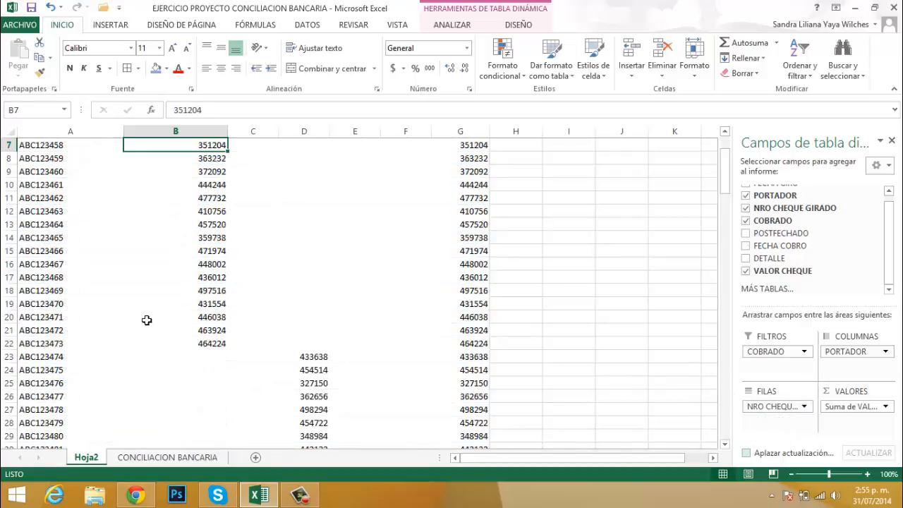
click(568, 330)
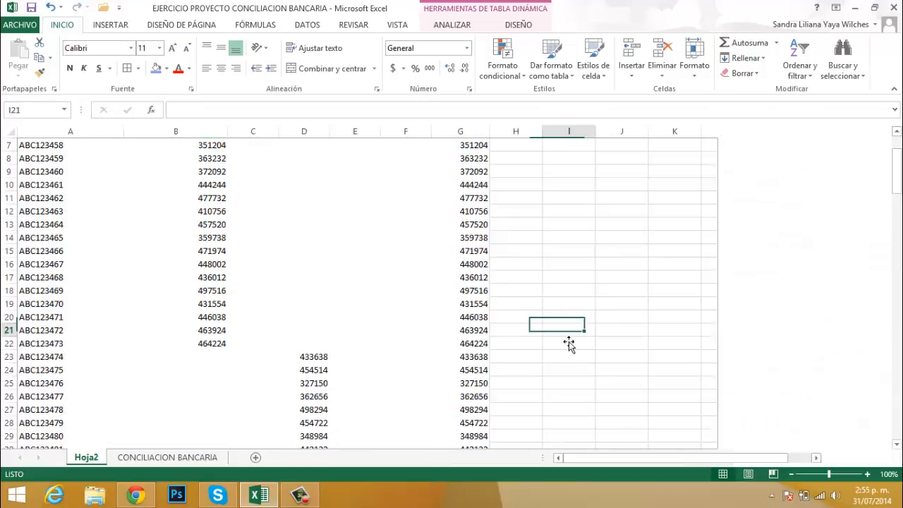
scroll(371, 324, down, 11)
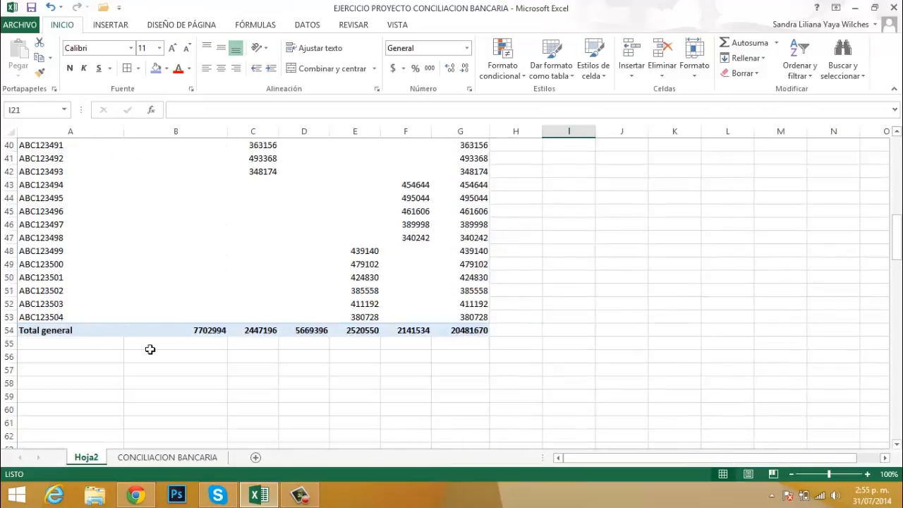
scroll(229, 294, up, 13)
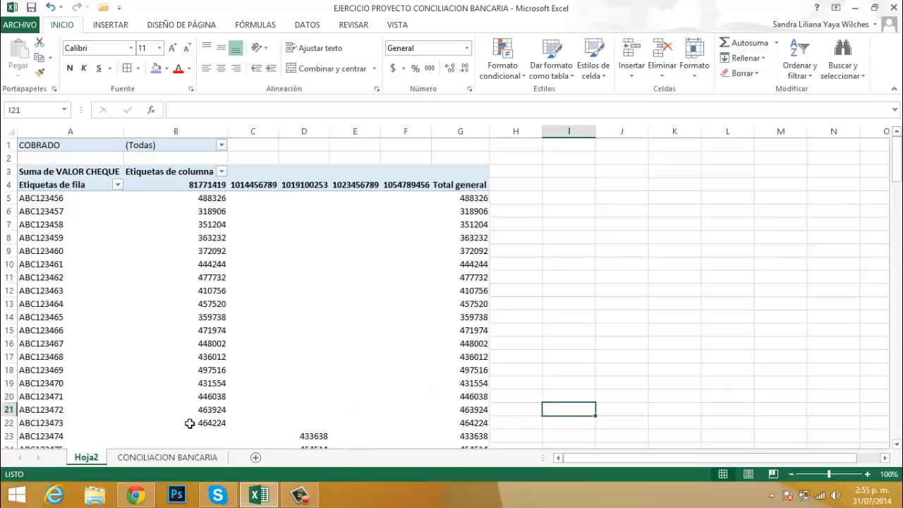
scroll(236, 205, down, 3)
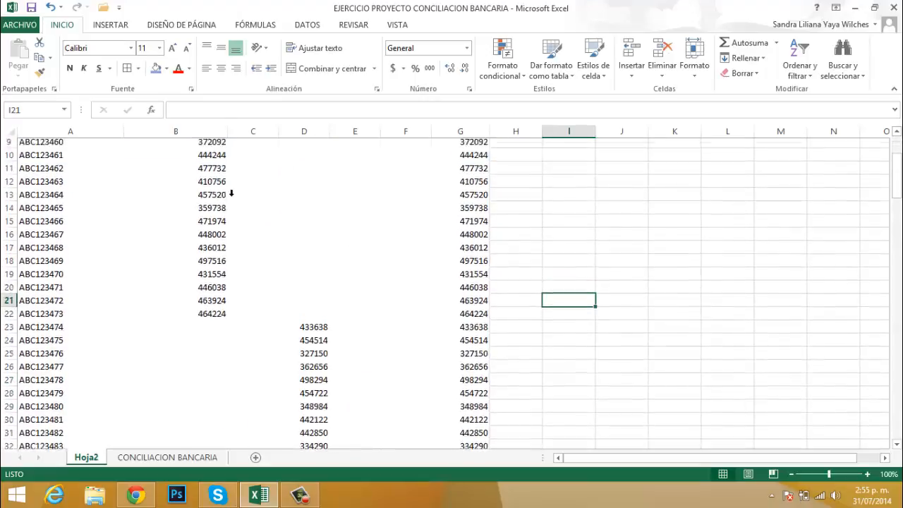
scroll(230, 193, up, 3)
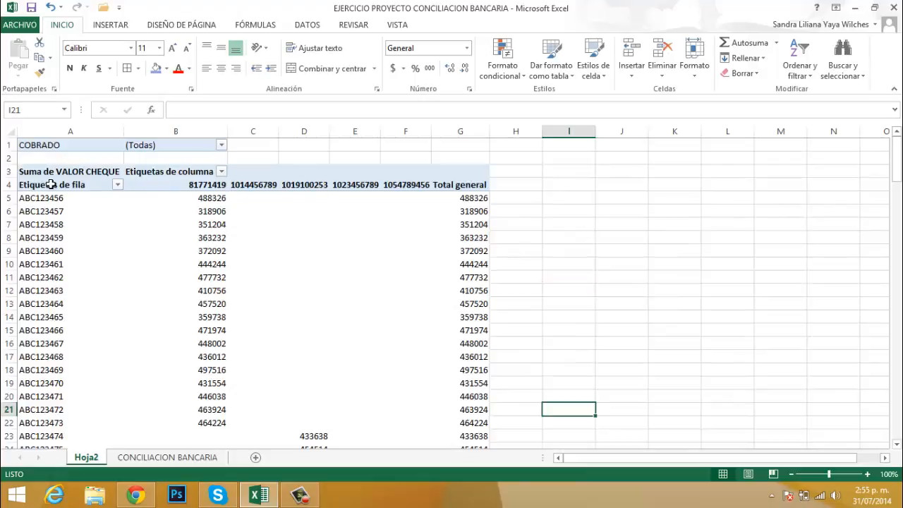
Filter the PORTADOR column labels to the first bearer only and check that bearer's check amounts down to the total
click(221, 173)
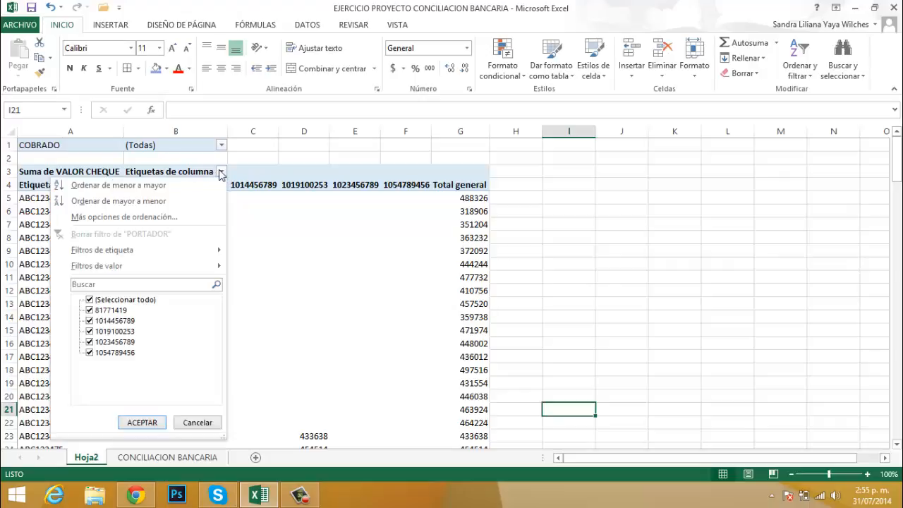
click(98, 302)
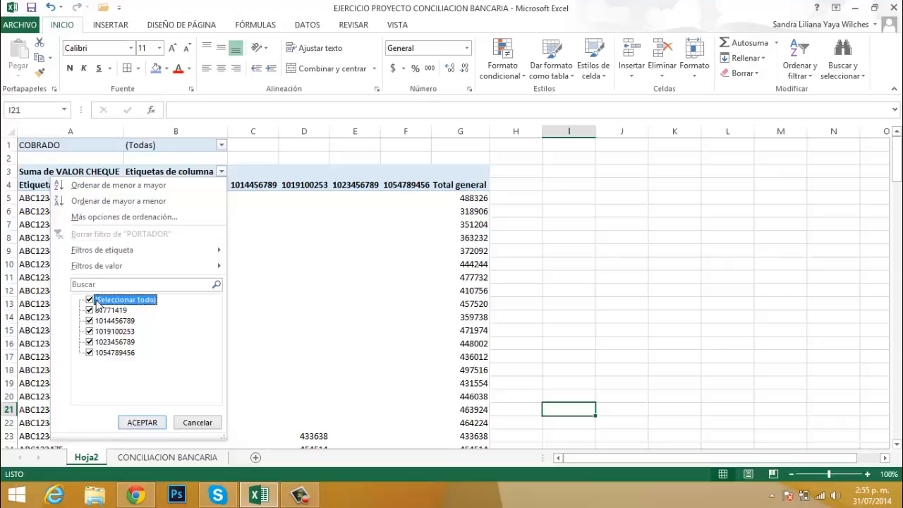
click(89, 301)
click(90, 311)
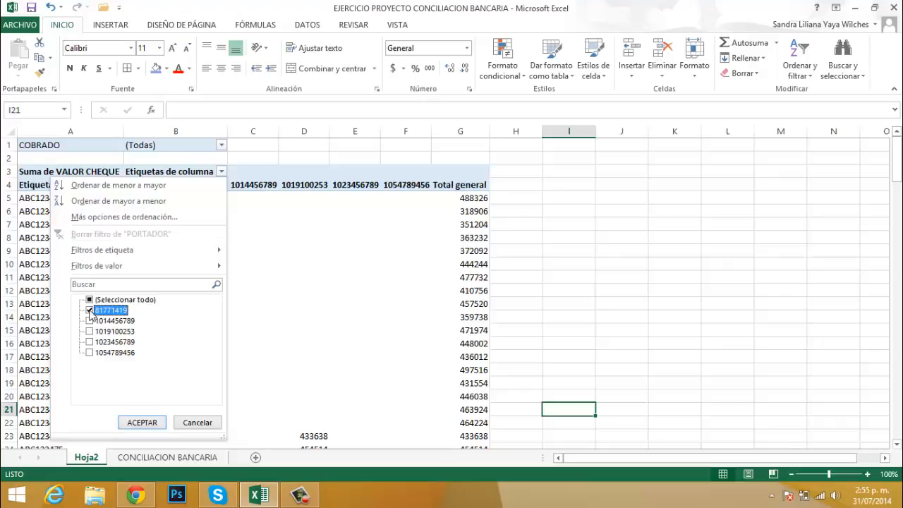
click(144, 422)
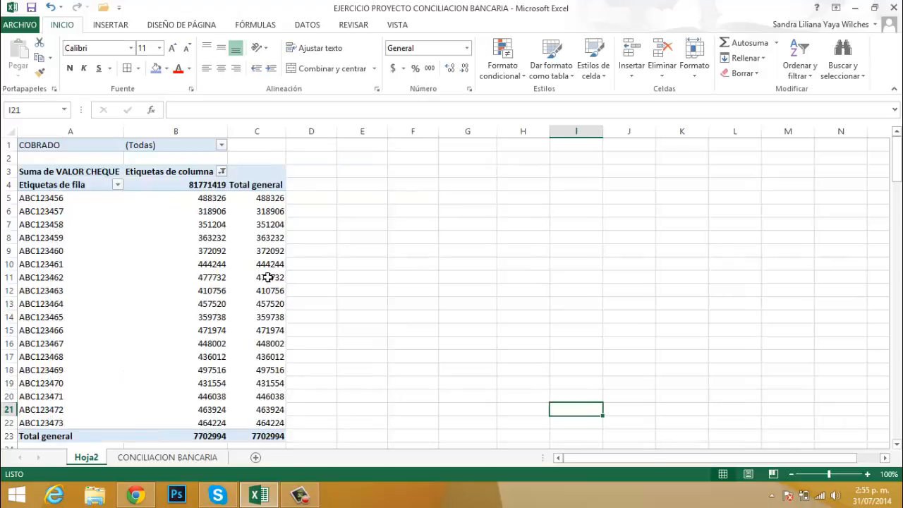
scroll(225, 213, down, 3)
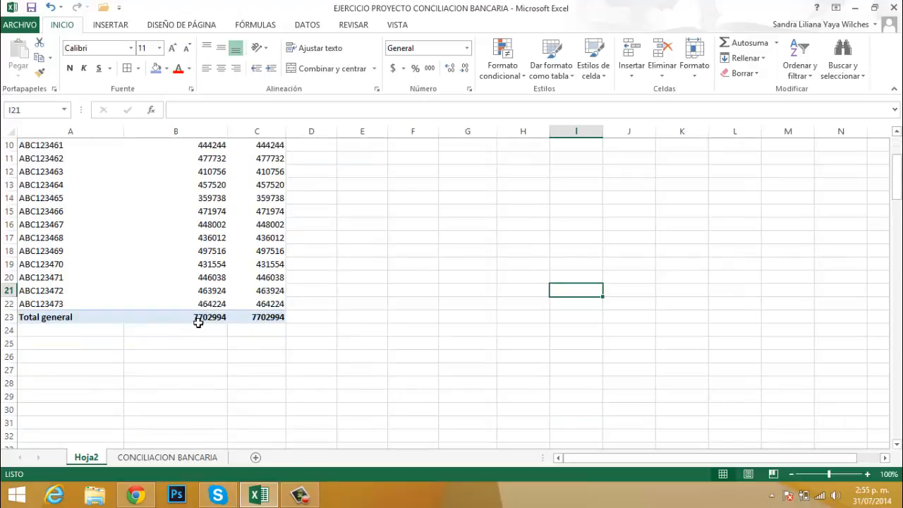
scroll(209, 270, up, 3)
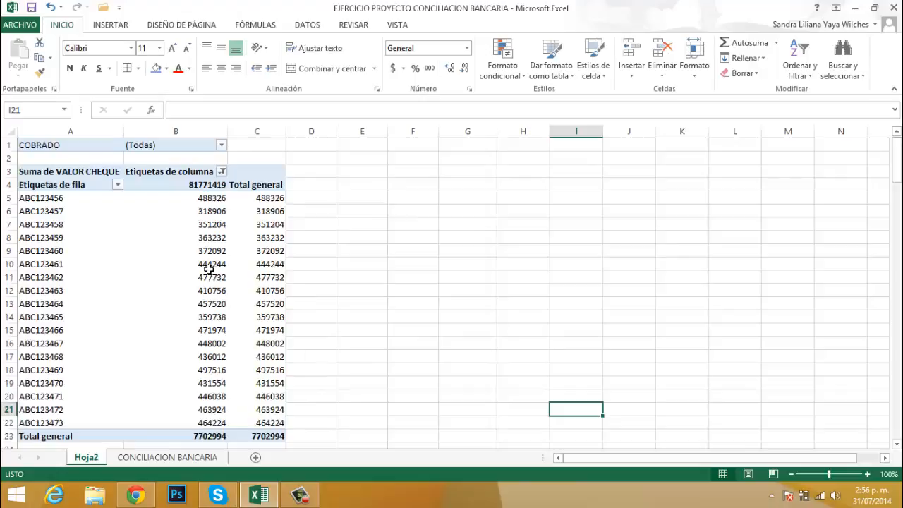
Reselect all bearers in the PORTADOR column filter
click(223, 172)
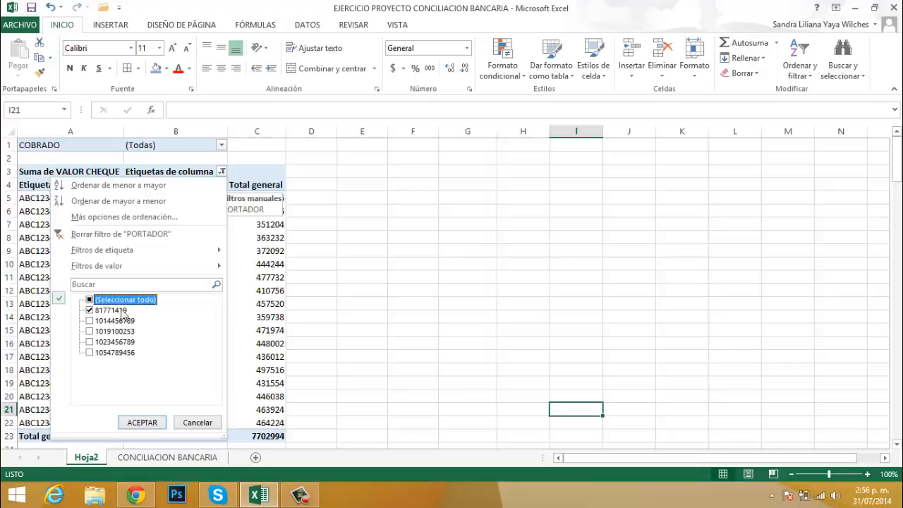
click(90, 300)
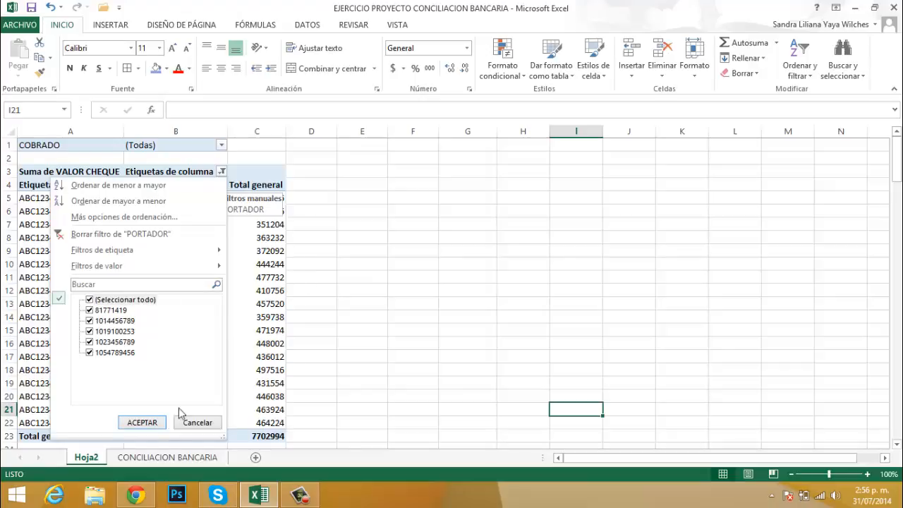
click(154, 421)
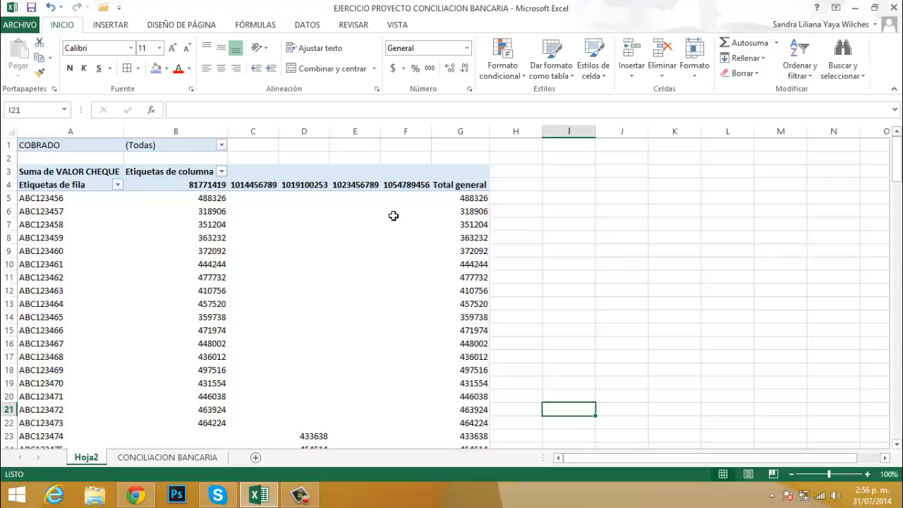
Examine the COBRADO filter, the row labels and the column labels of the pivot table, including the check number and bearer filter lists
click(267, 252)
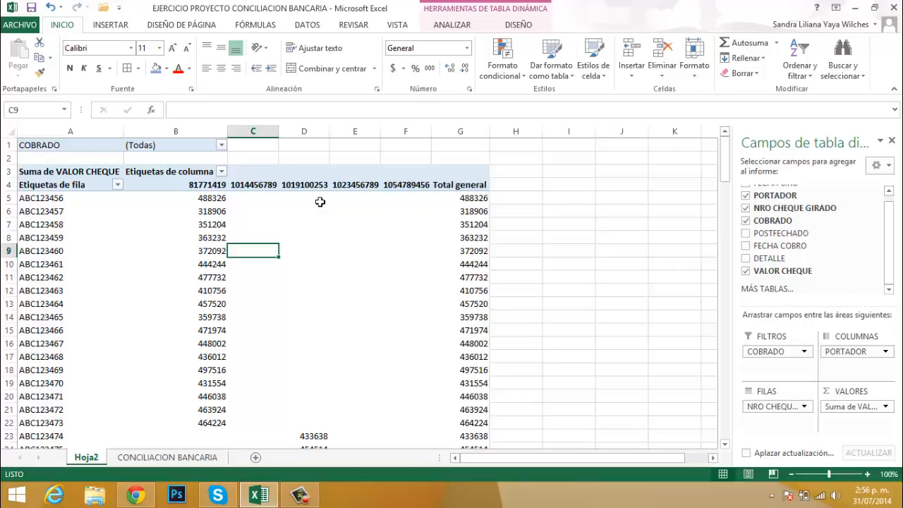
click(67, 144)
click(67, 185)
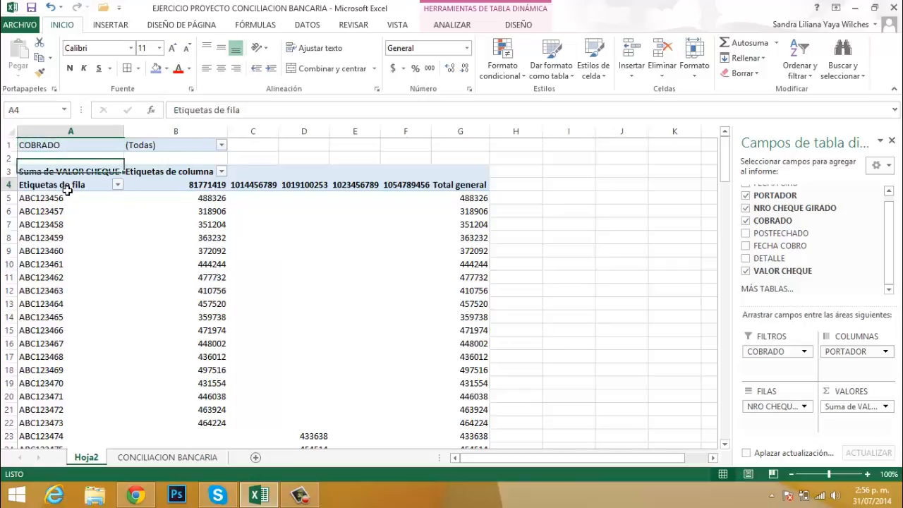
click(117, 185)
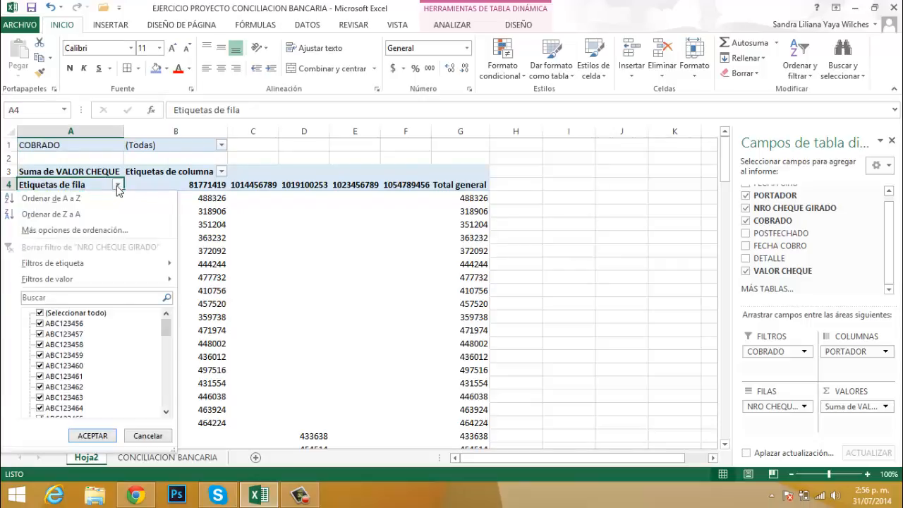
click(117, 185)
click(171, 173)
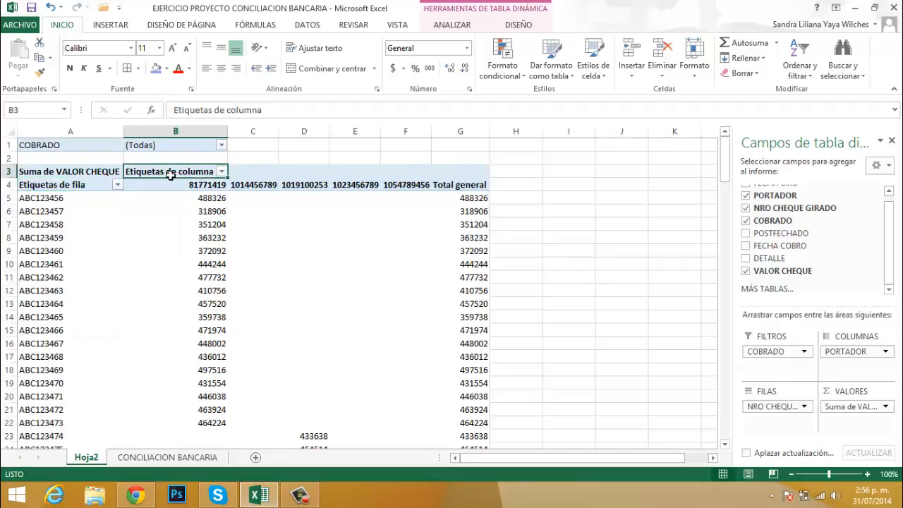
click(221, 171)
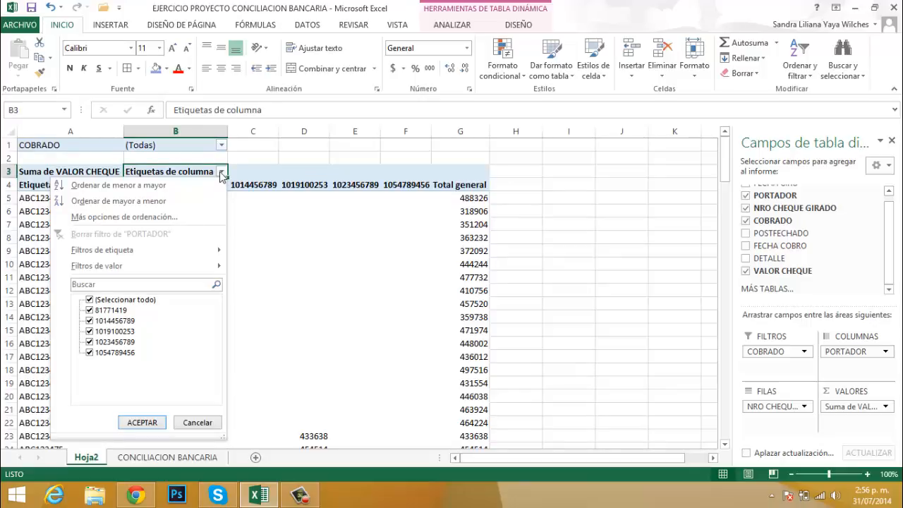
click(222, 171)
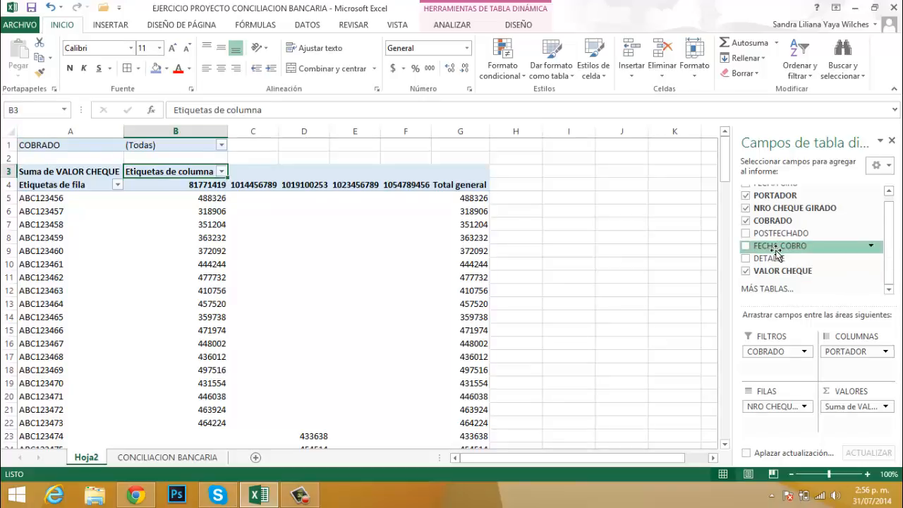
Add FECHA COBRO as a second report filter below COBRADO in the pivot table
drag(776, 251, 781, 366)
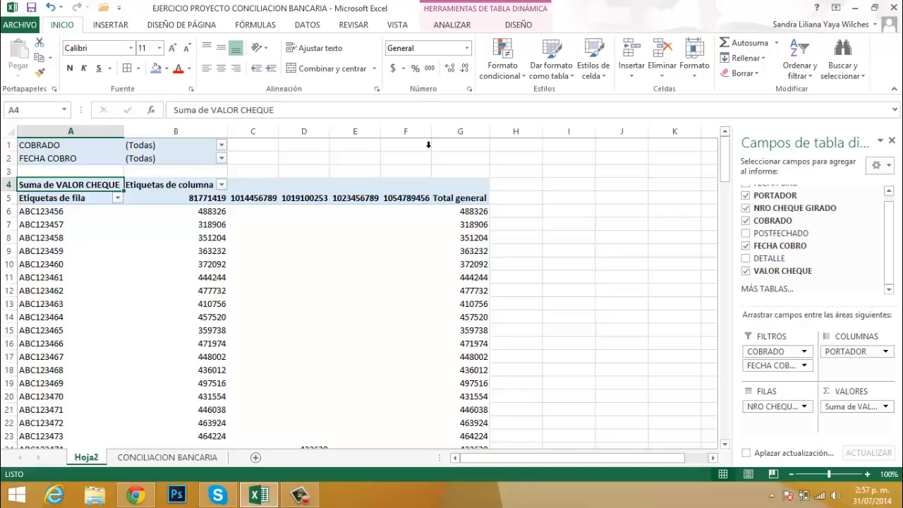
Add POSTFECHADO as a third report filter below FECHA COBRO in the pivot table
drag(782, 238, 798, 380)
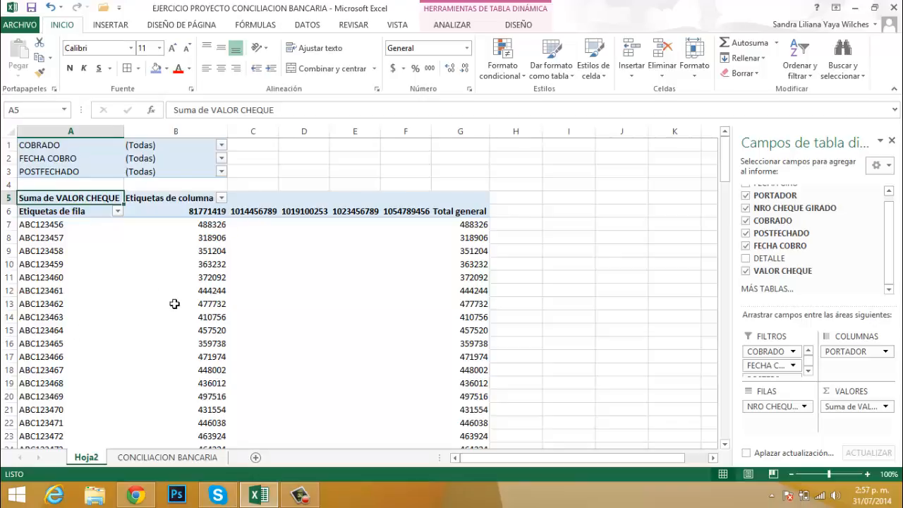
drag(772, 406, 819, 418)
Examine the summary functions and the show-values-as options in the value field settings of Suma de VALOR CHEQUE, leaving them unchanged
click(885, 407)
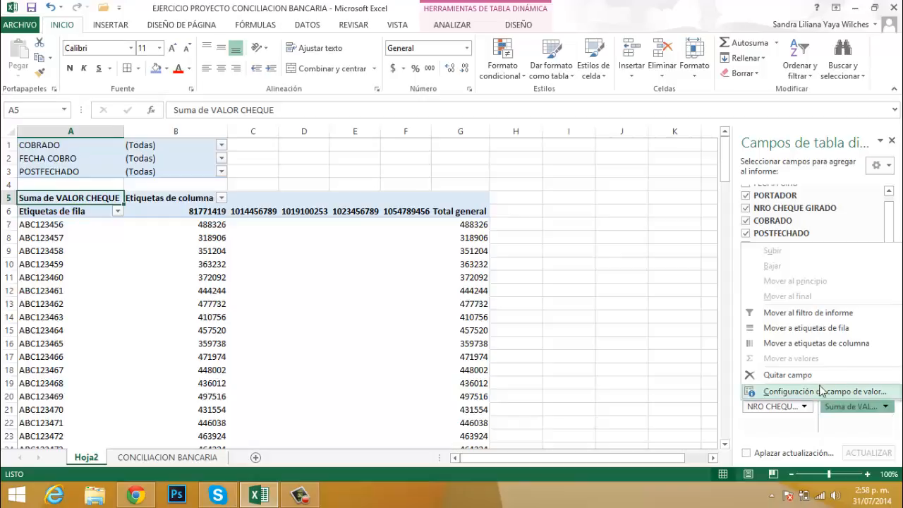
click(802, 392)
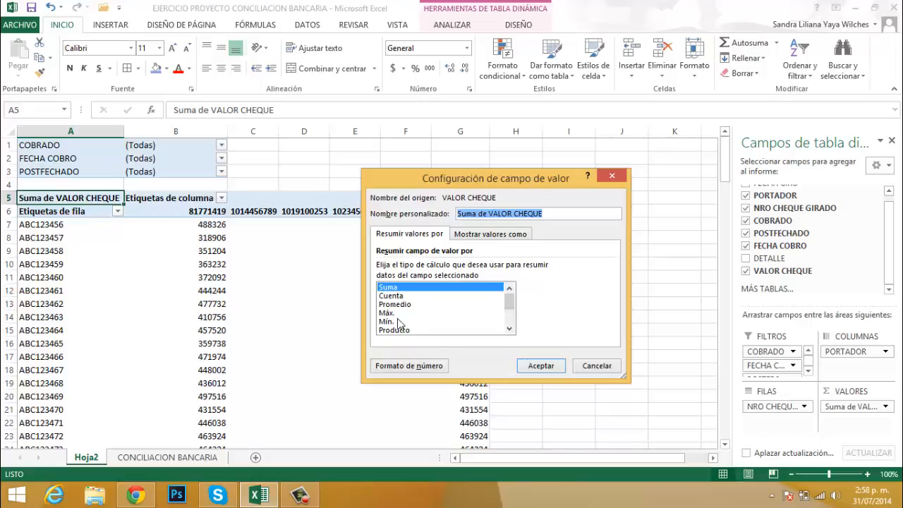
click(508, 329)
click(509, 328)
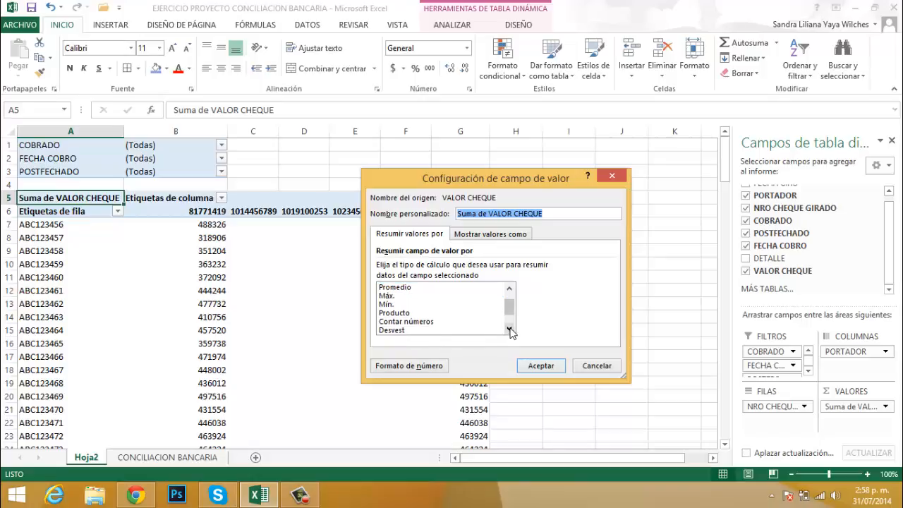
click(509, 329)
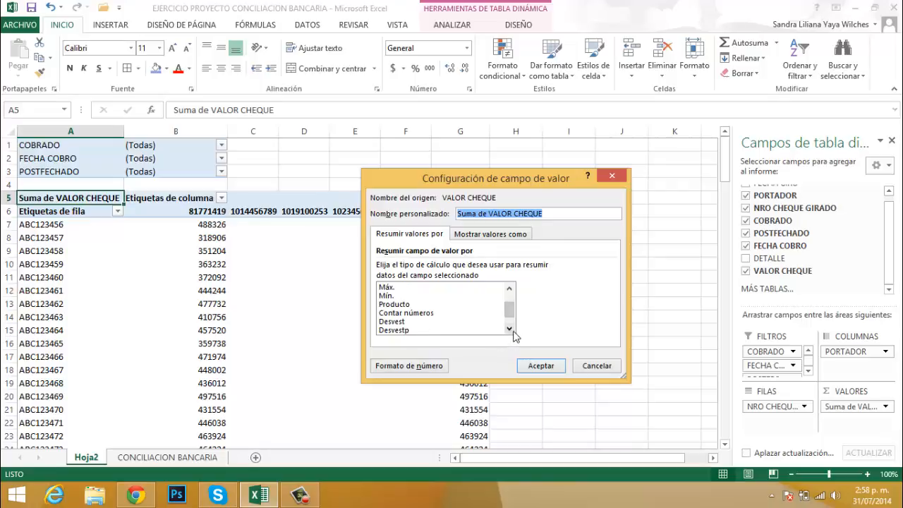
click(509, 329)
click(509, 329)
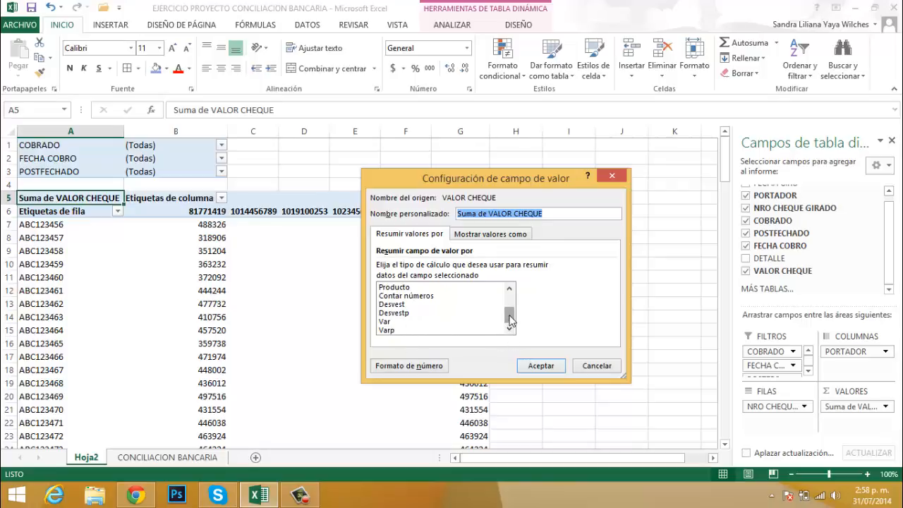
drag(512, 321, 511, 302)
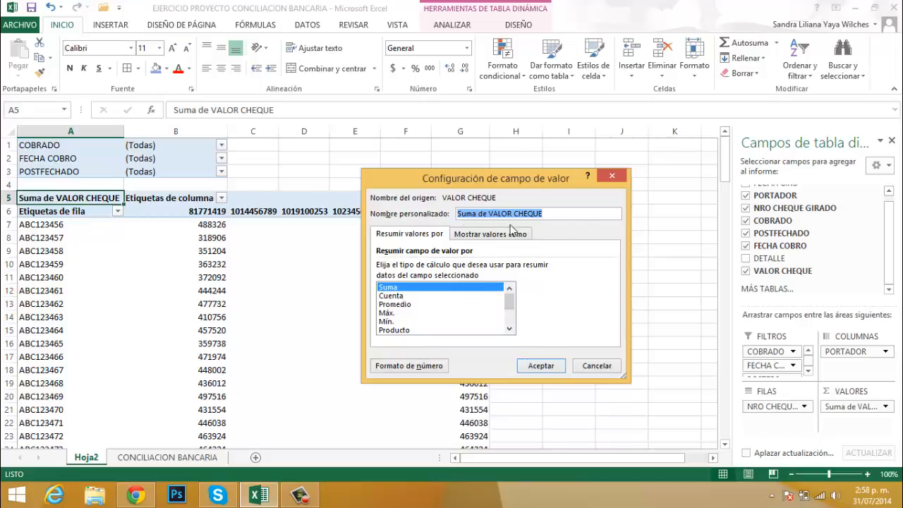
click(486, 235)
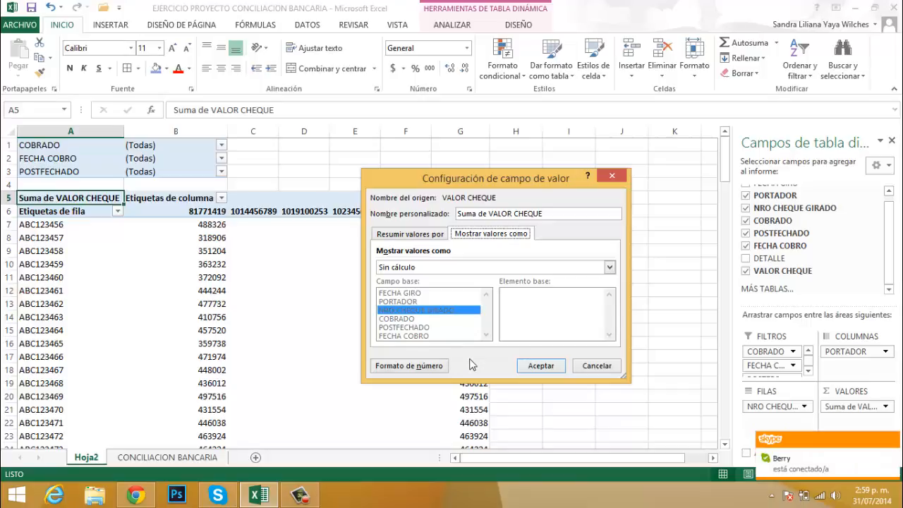
click(599, 365)
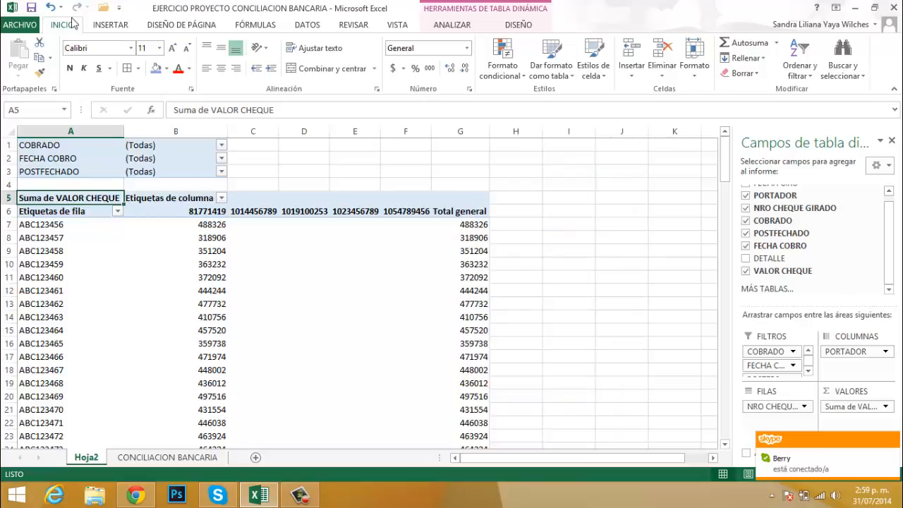
Filter the pivot table by COBRADO to SI and review the cashed checks down to the grand total
click(286, 308)
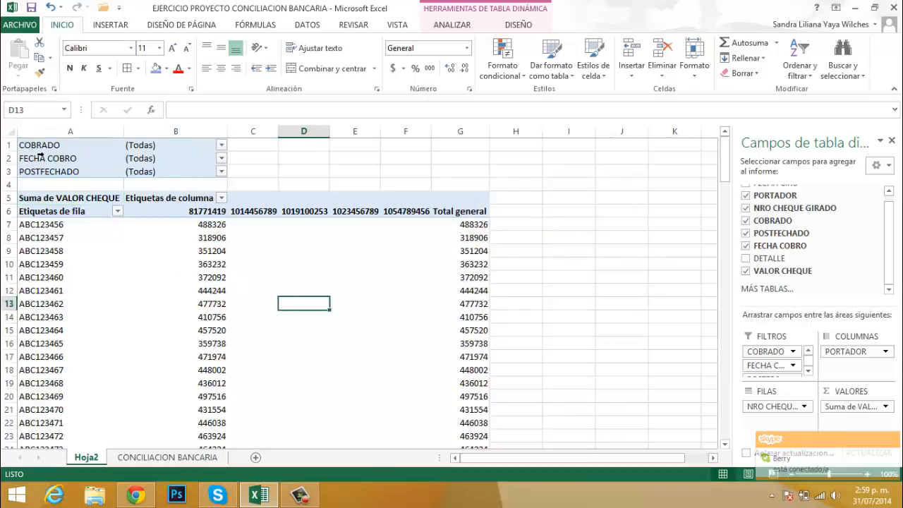
click(220, 145)
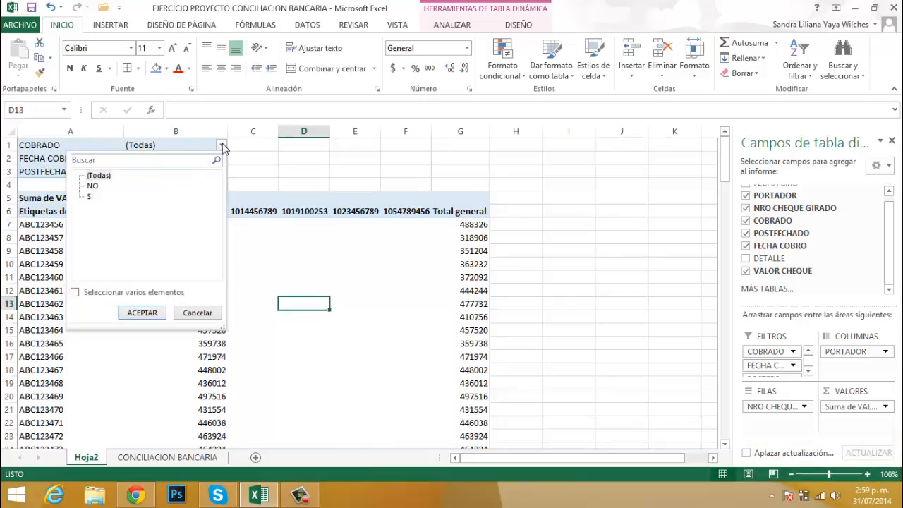
click(90, 196)
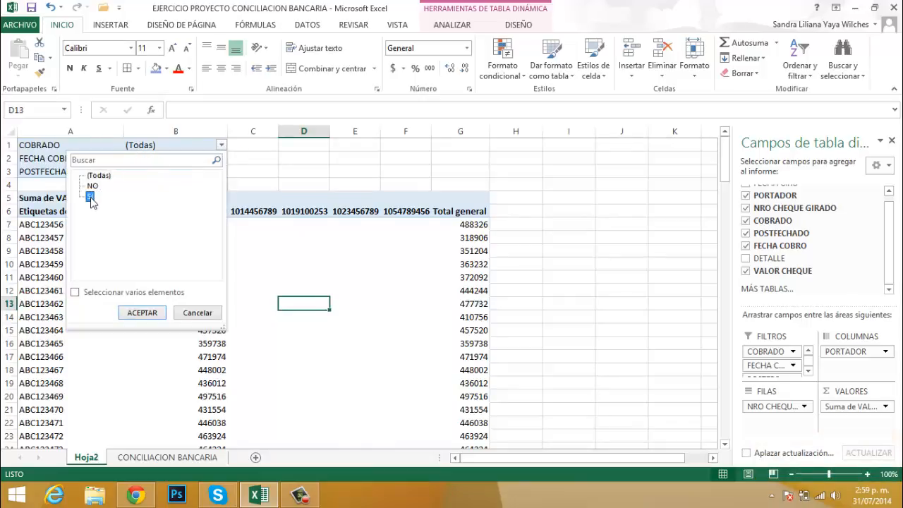
click(145, 314)
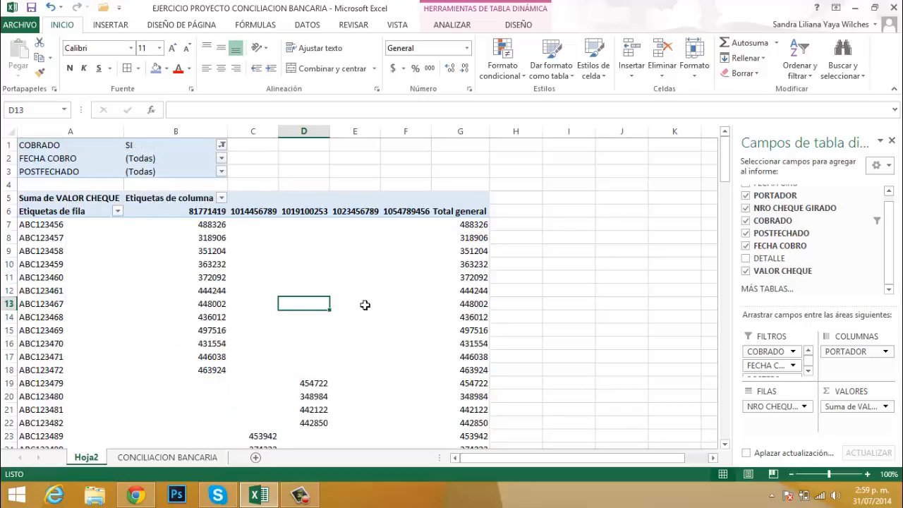
scroll(270, 277, down, 3)
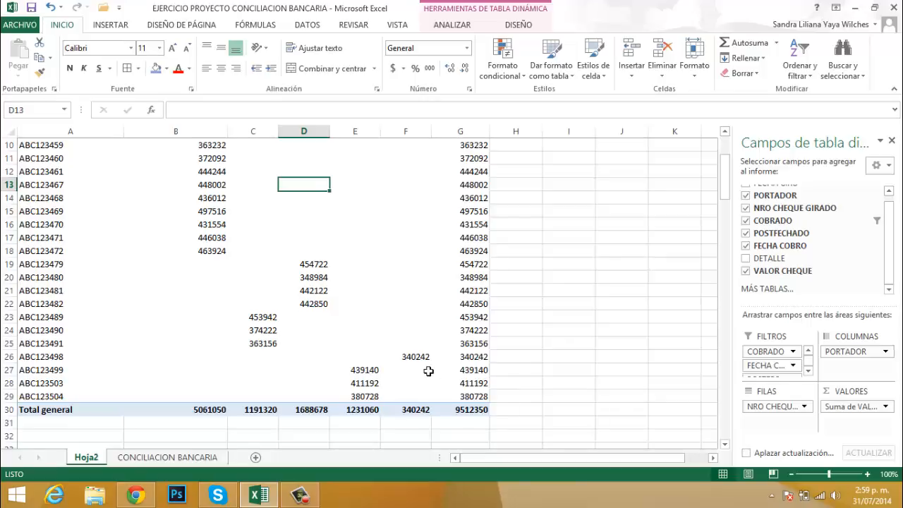
scroll(371, 324, up, 3)
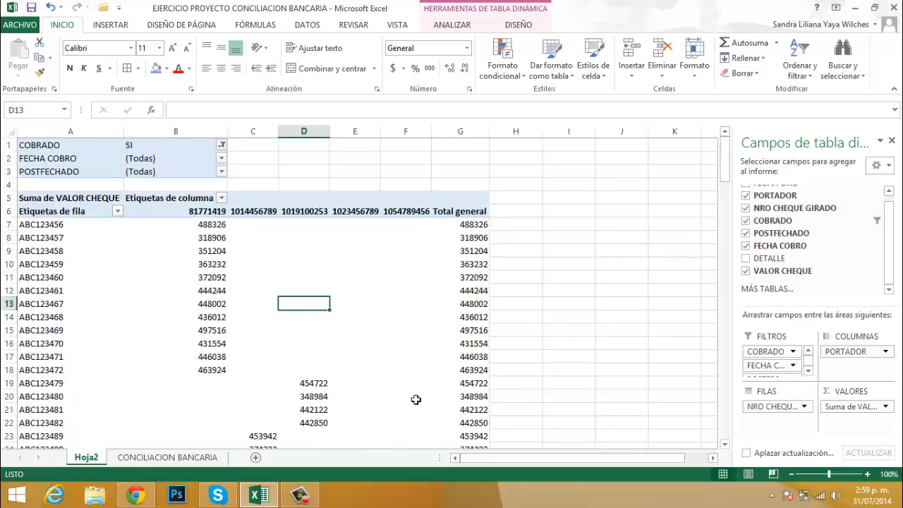
scroll(423, 410, down, 1)
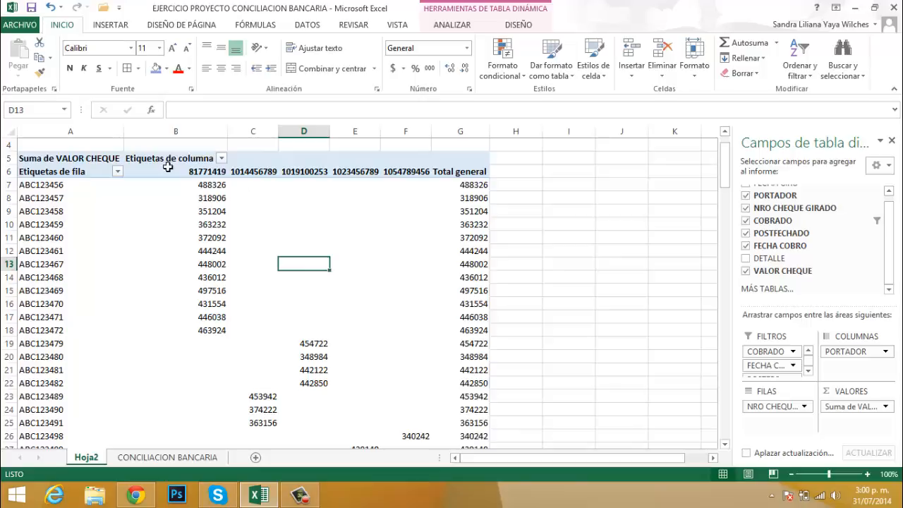
Filter the PORTADOR column labels to show only the third bearer in the list
click(222, 158)
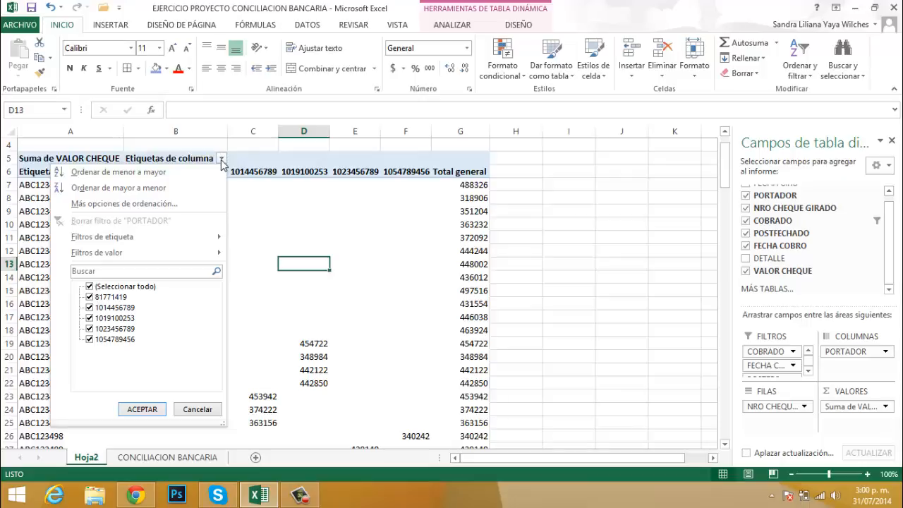
click(127, 290)
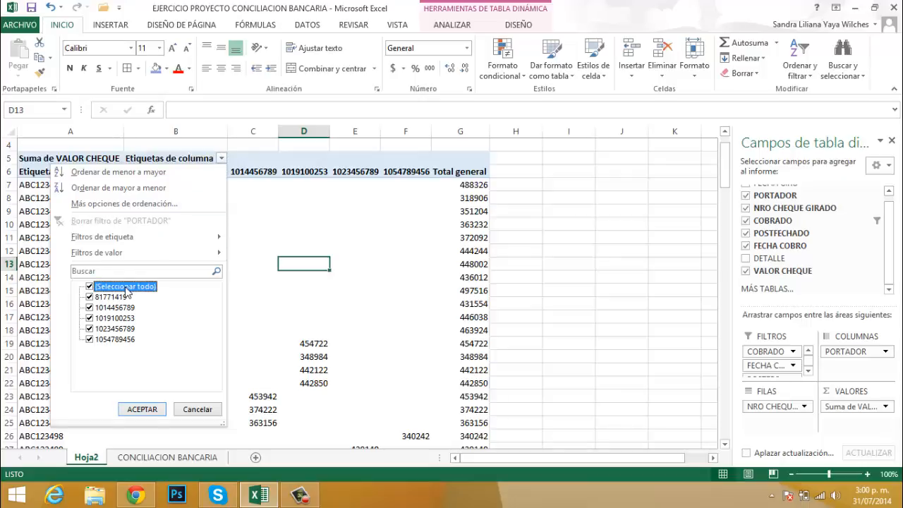
click(90, 288)
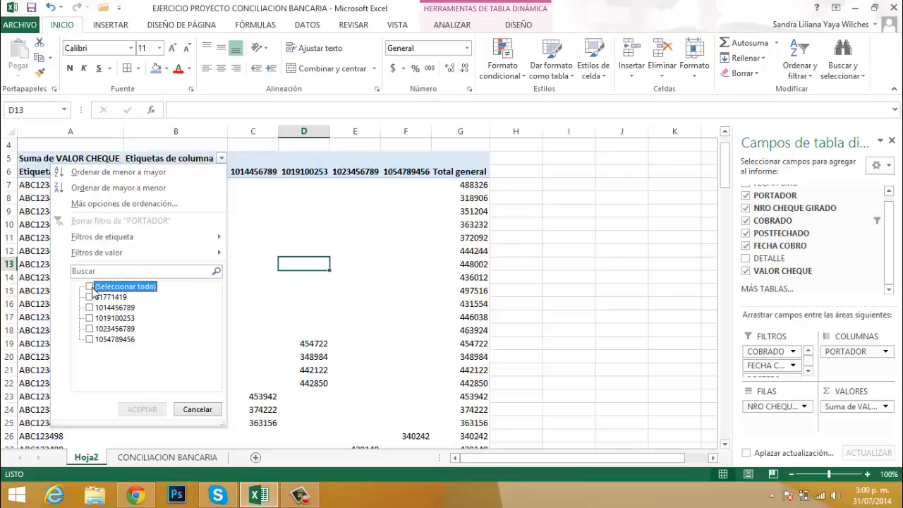
click(90, 297)
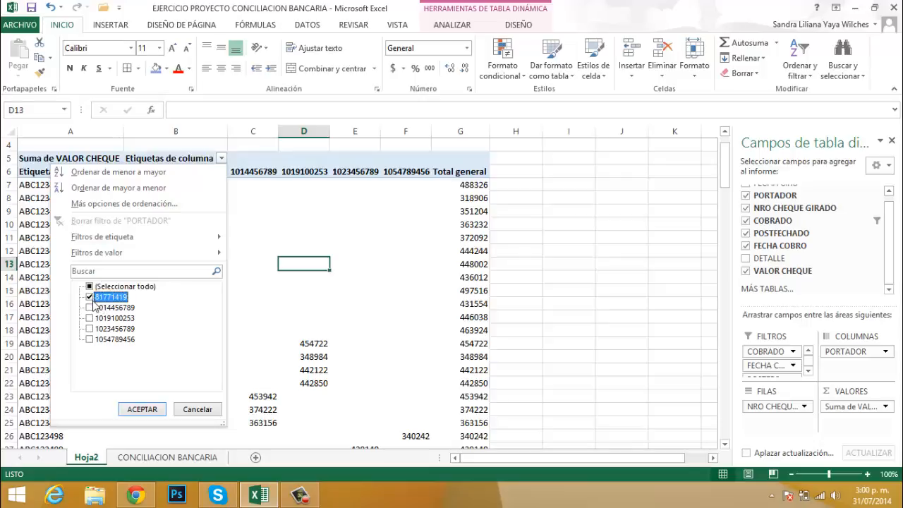
click(89, 318)
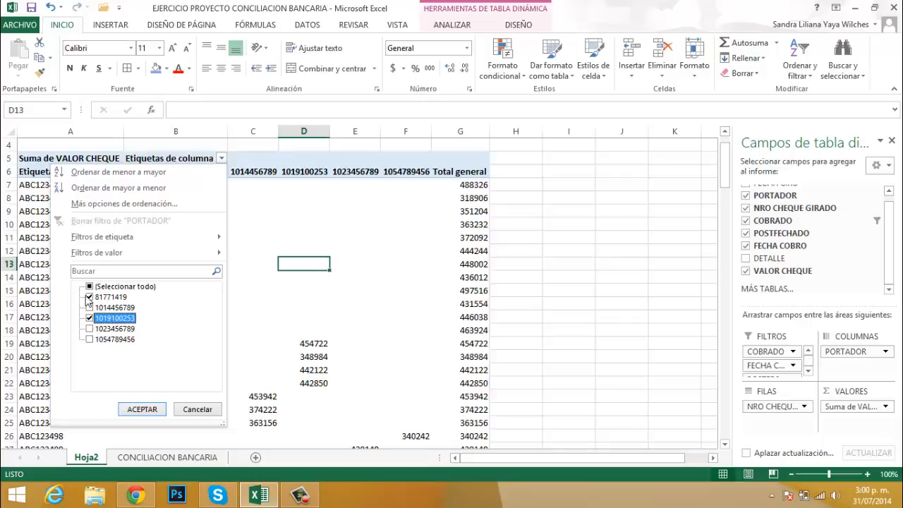
click(90, 297)
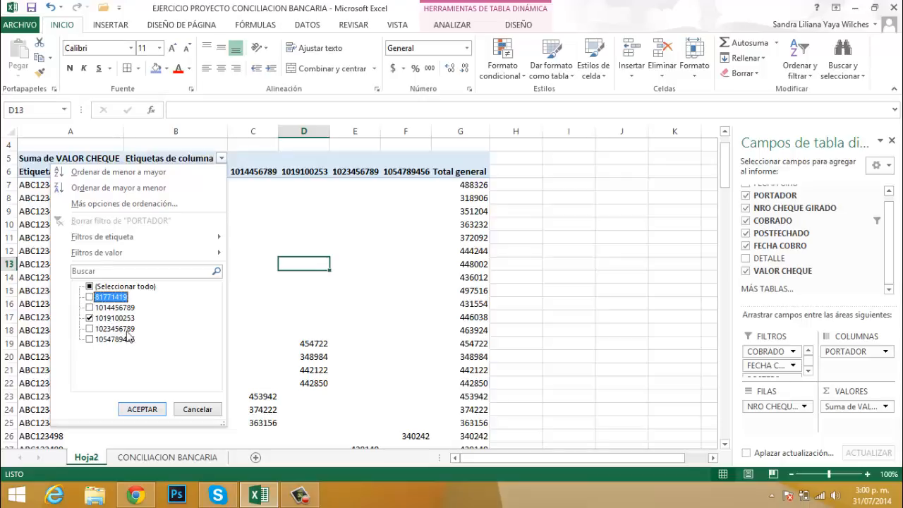
click(141, 409)
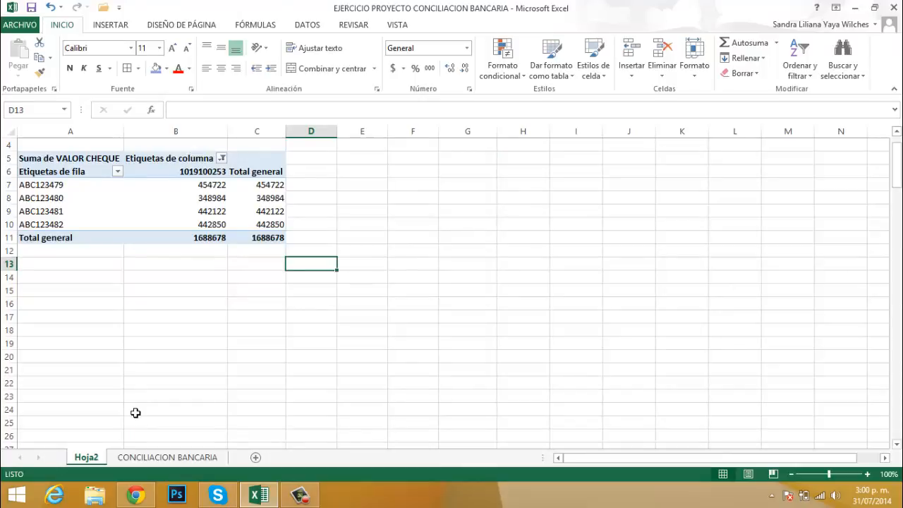
scroll(173, 228, up, 1)
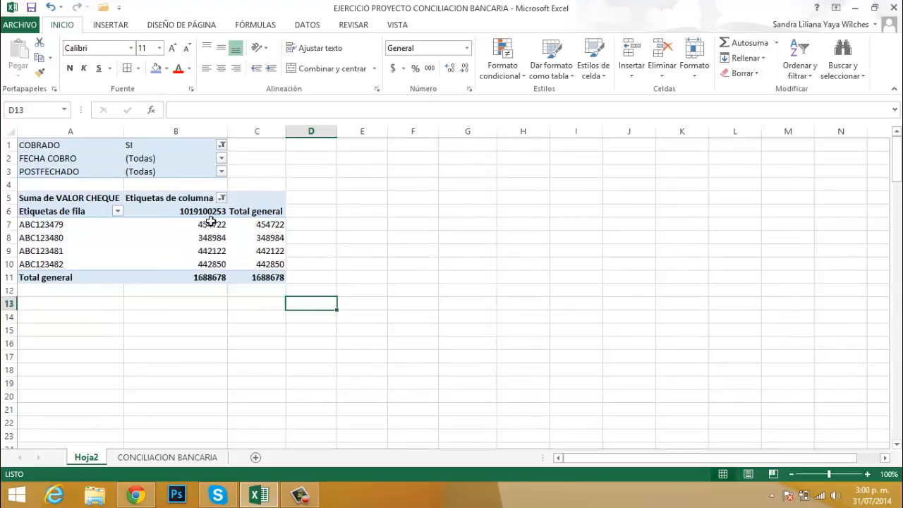
Look through the FECHA COBRO filter dates, keeping all of them, and check the selected bearer's check amounts and total
click(222, 158)
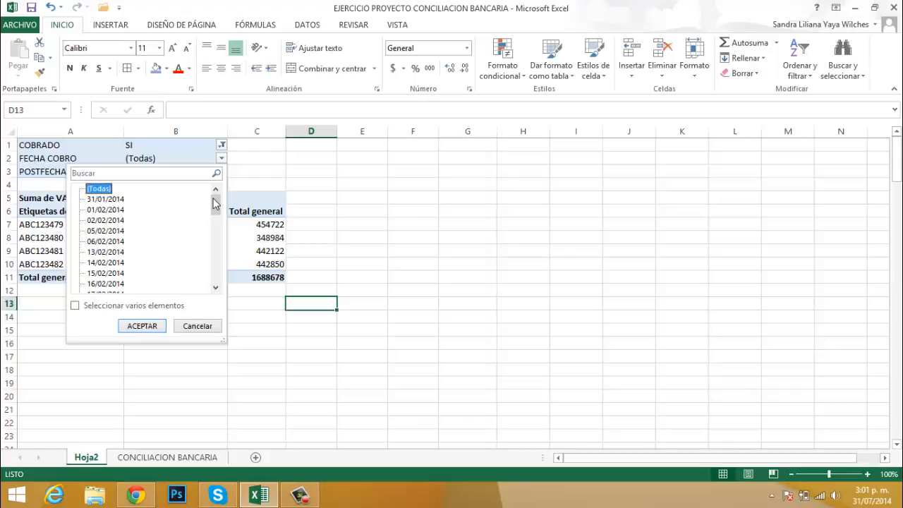
drag(216, 207, 226, 295)
click(151, 325)
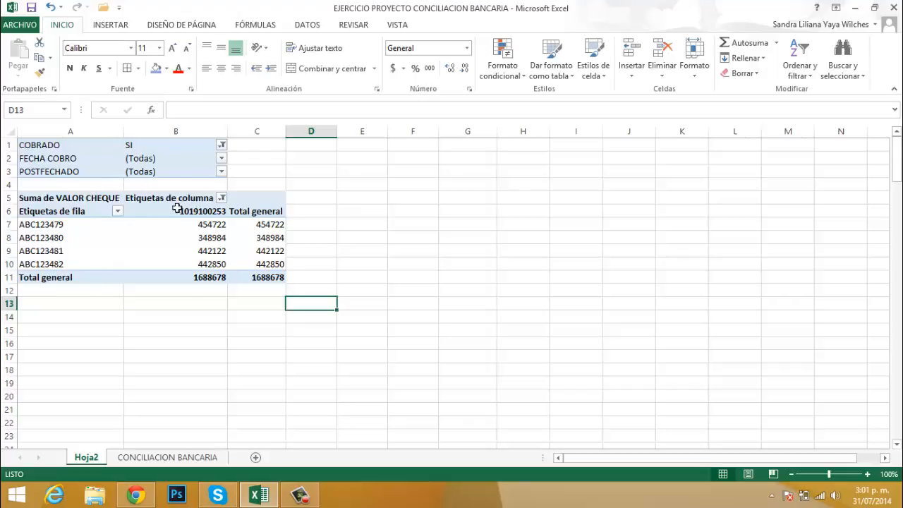
mouse_move(151, 264)
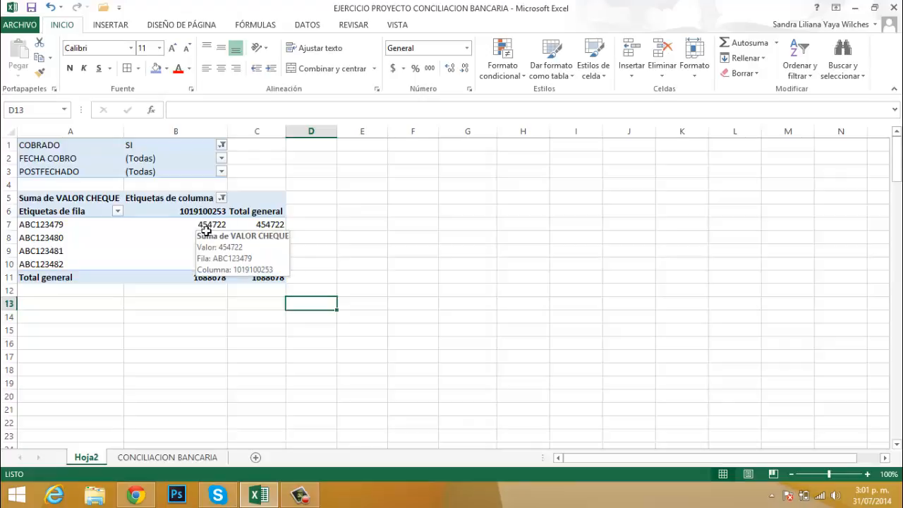
click(206, 278)
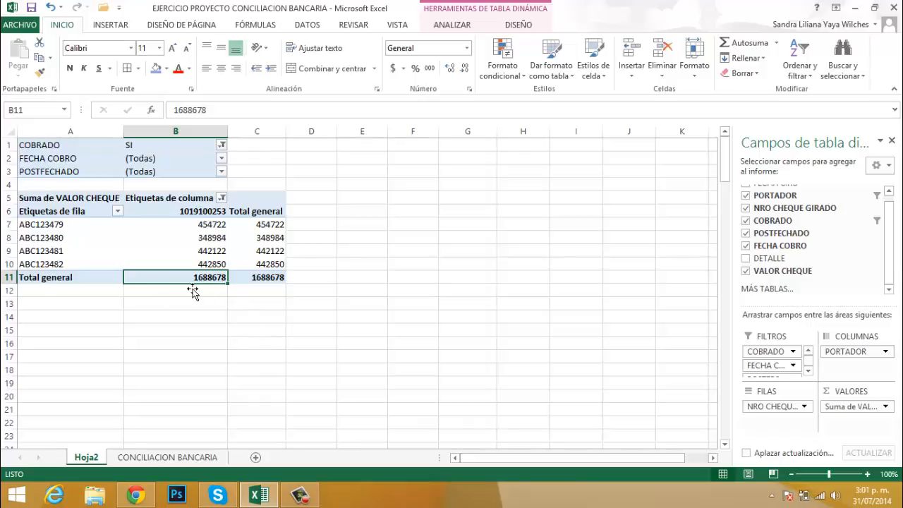
mouse_move(218, 228)
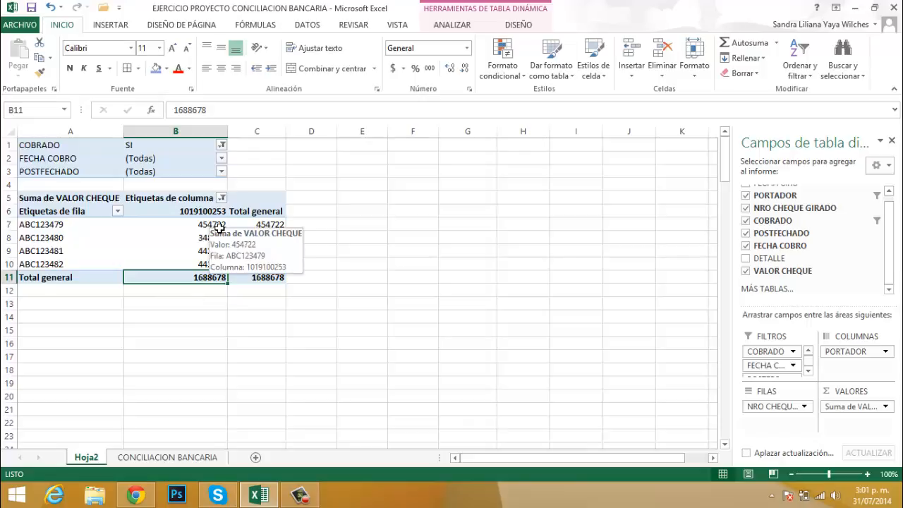
mouse_move(213, 269)
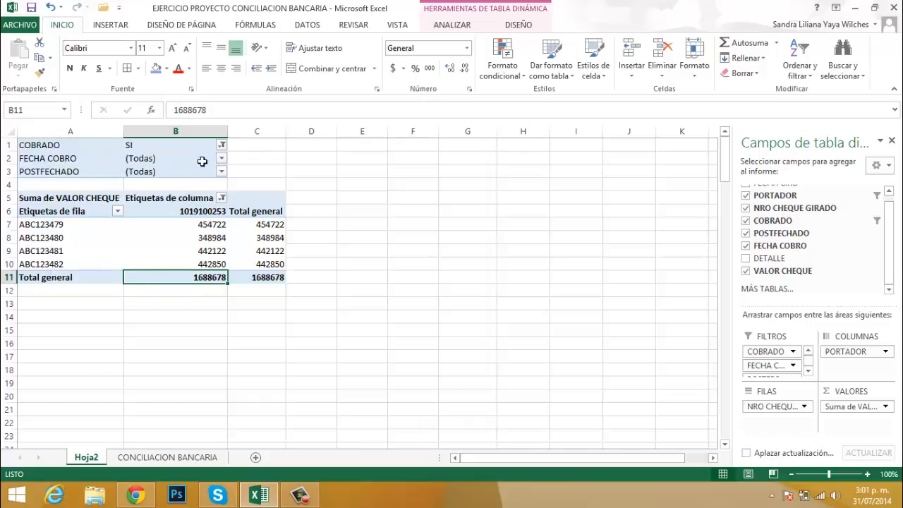
Set the COBRADO report filter to NO to list the selected bearer's uncashed checks
click(221, 145)
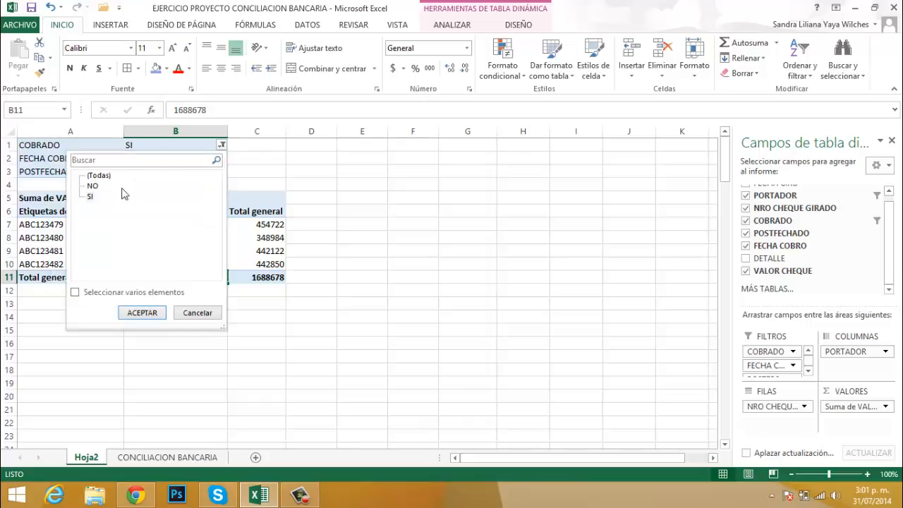
click(142, 313)
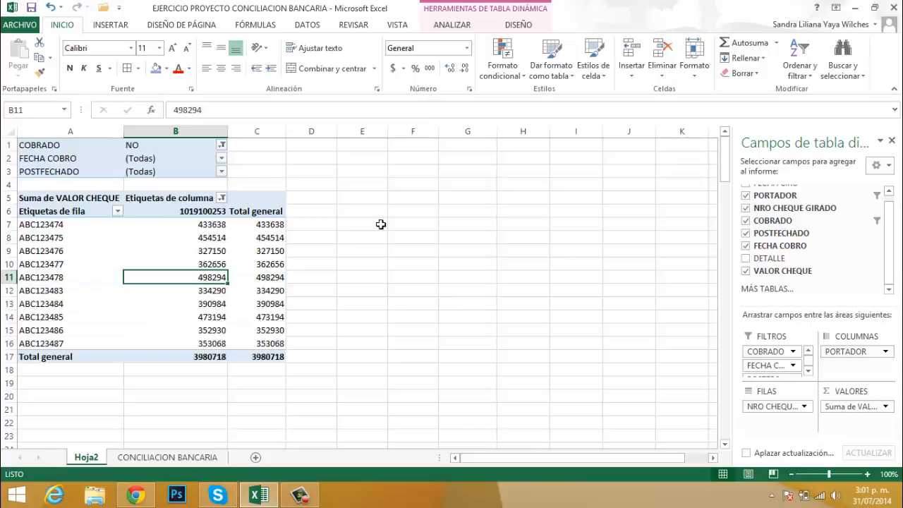
click(222, 145)
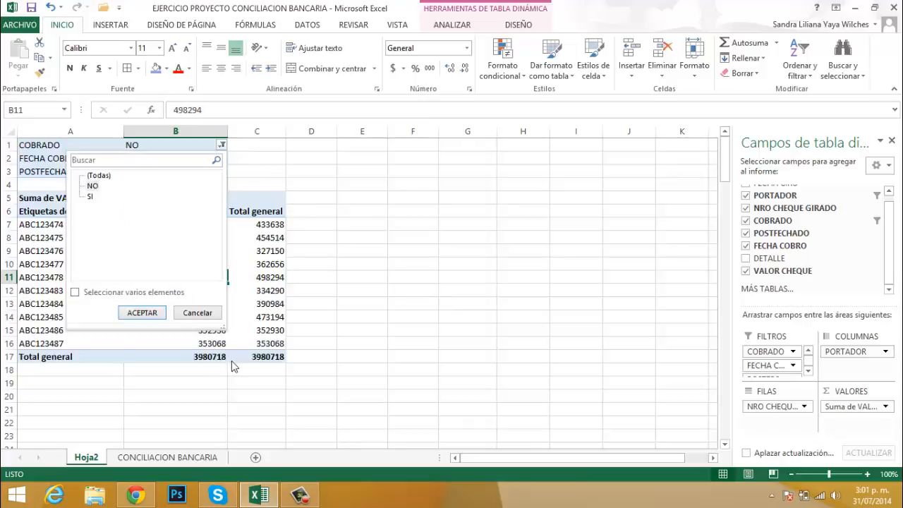
click(157, 313)
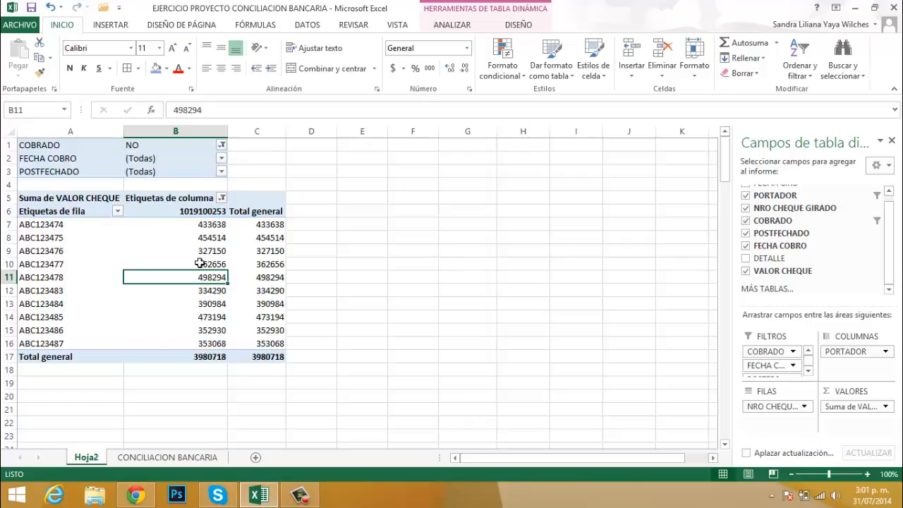
Reset the COBRADO report filter to (Todas) and review all of the selected bearer's checks
click(223, 146)
click(99, 176)
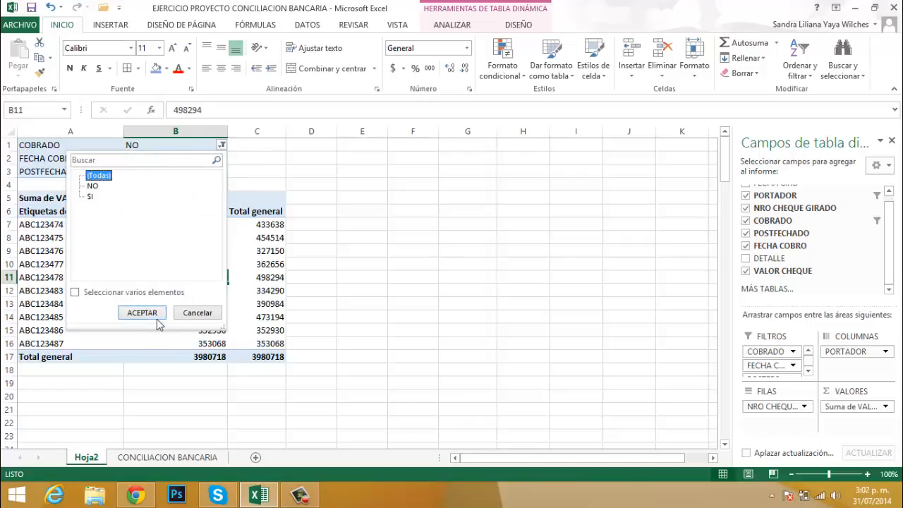
click(146, 314)
scroll(211, 212, down, 1)
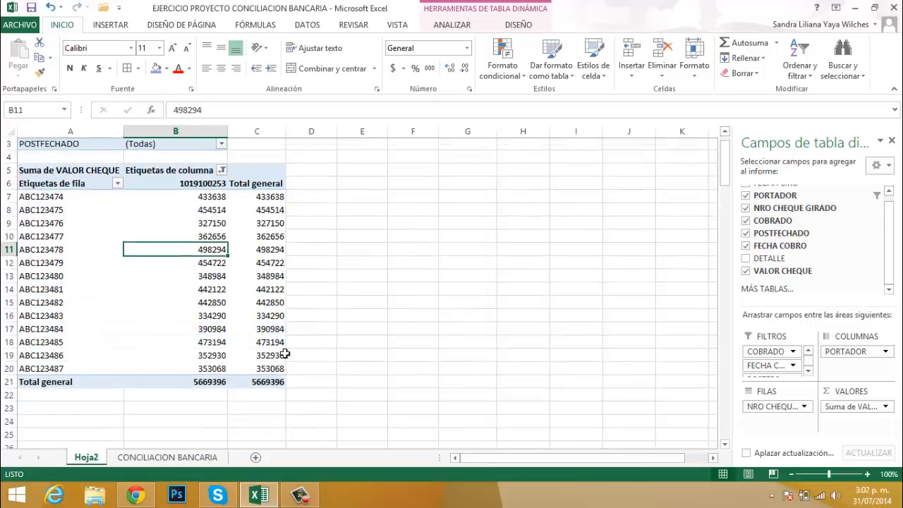
scroll(215, 233, up, 1)
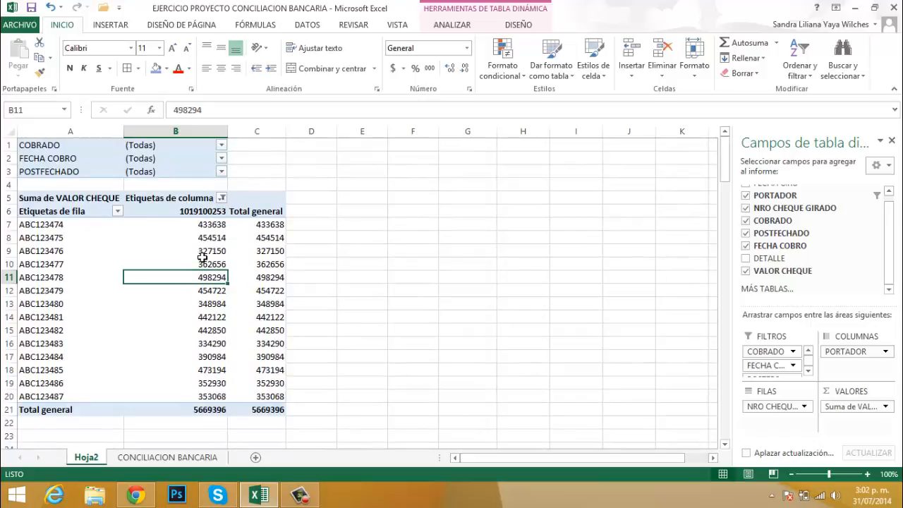
Add the first and last bearers in the PORTADOR list to the column filter and review the checks of the three bearers
click(221, 197)
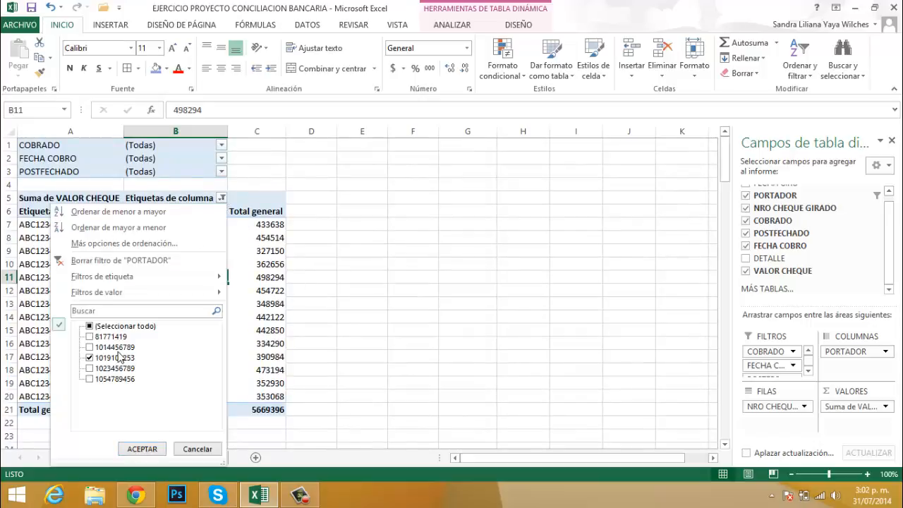
click(97, 380)
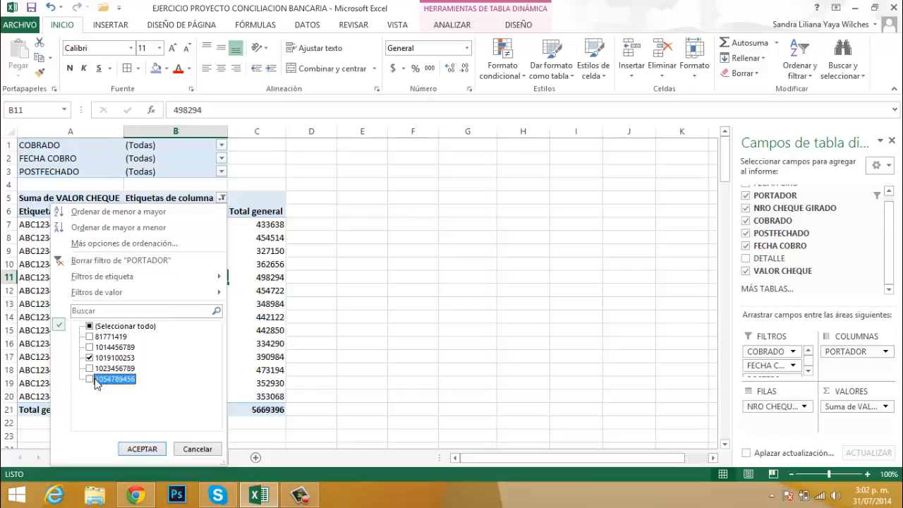
click(91, 381)
click(89, 337)
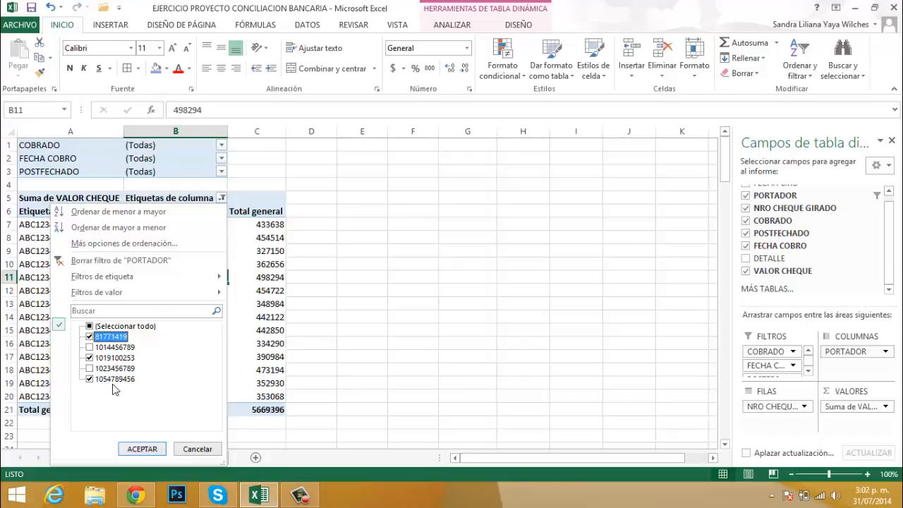
click(152, 444)
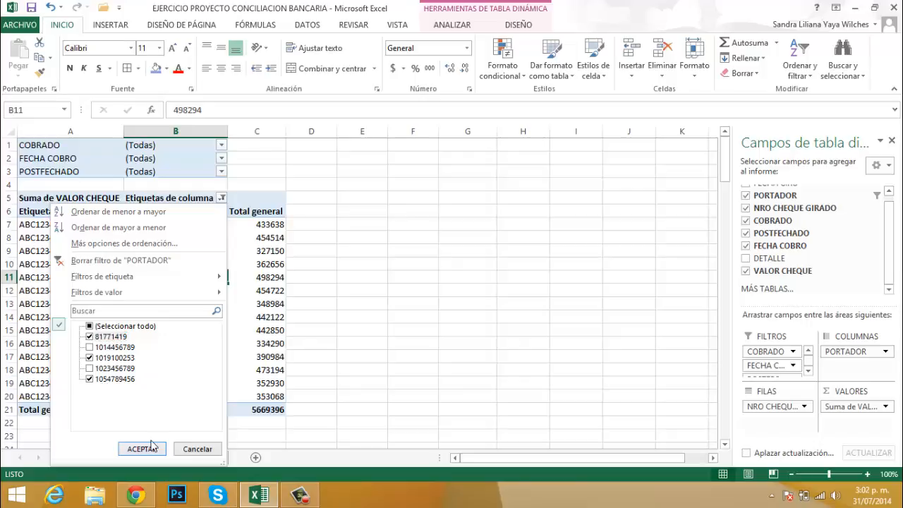
click(151, 446)
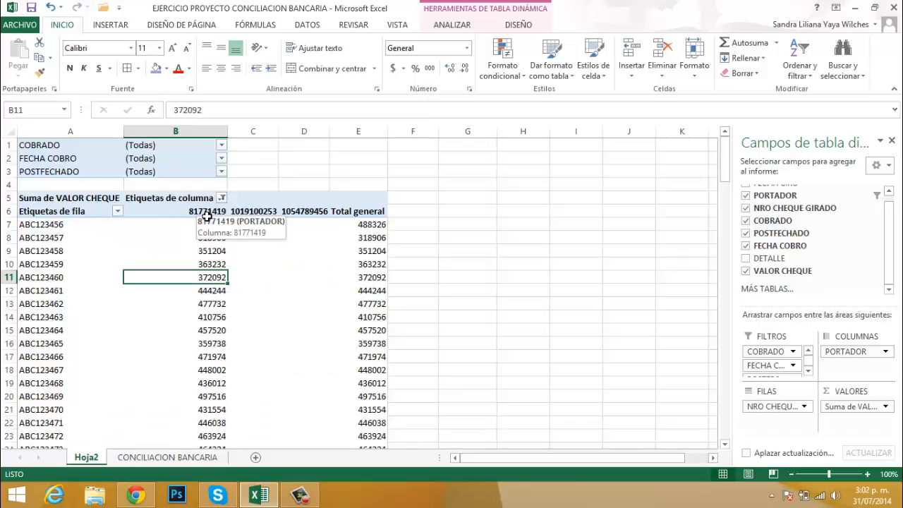
scroll(320, 277, down, 4)
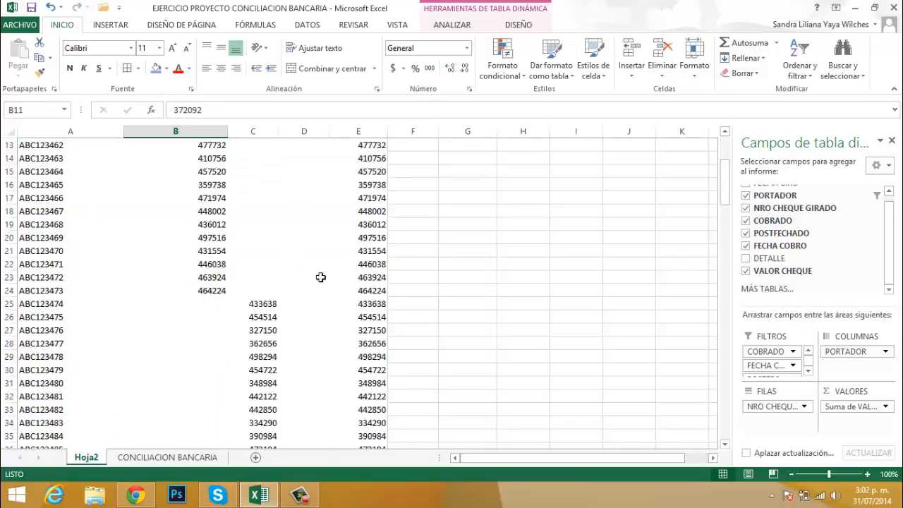
scroll(320, 278, down, 5)
scroll(336, 316, up, 9)
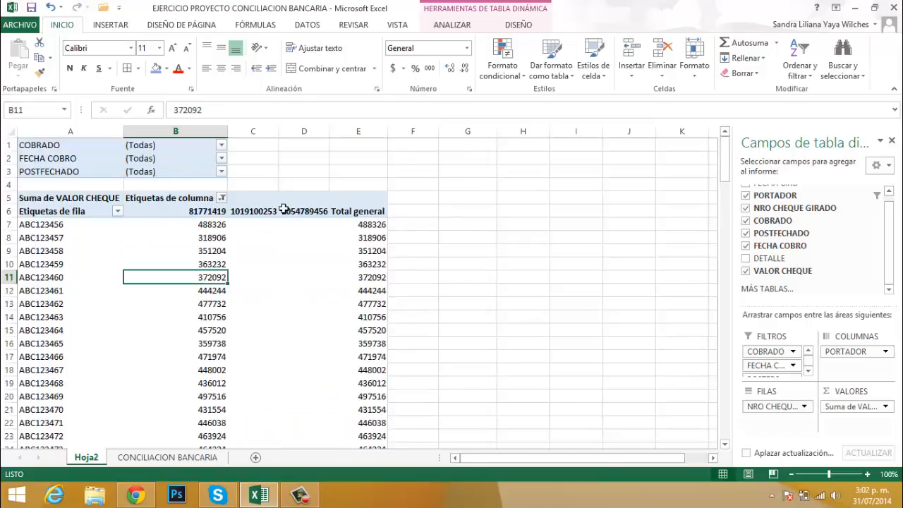
Set the COBRADO report filter to SI and review the three bearers' cashed checks down to the grand total
click(221, 146)
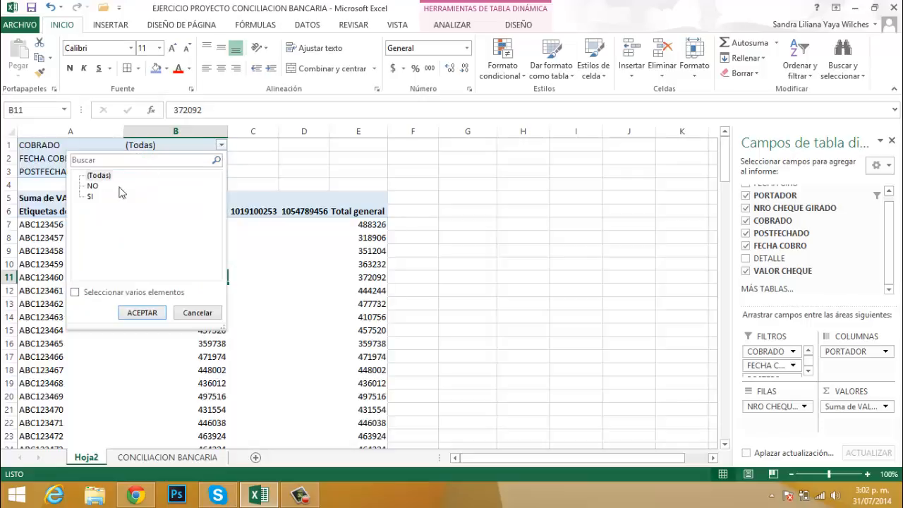
click(90, 197)
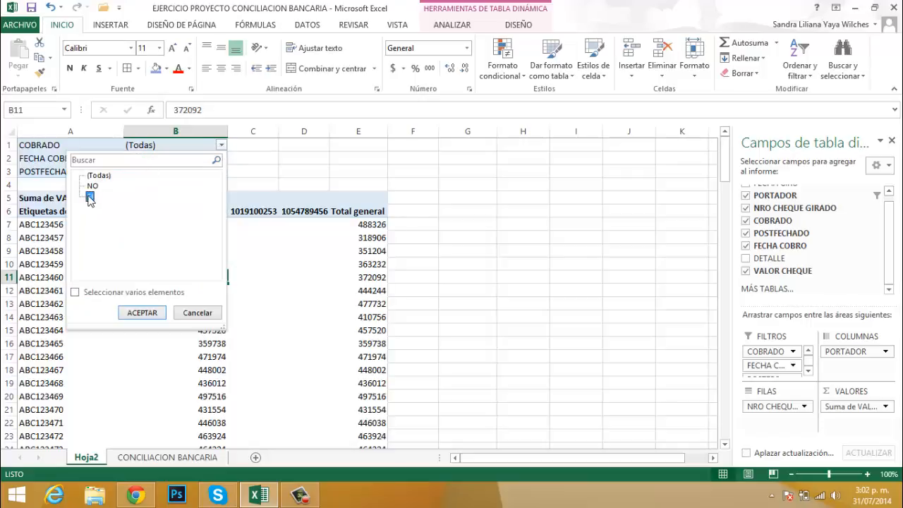
click(144, 312)
scroll(409, 318, down, 4)
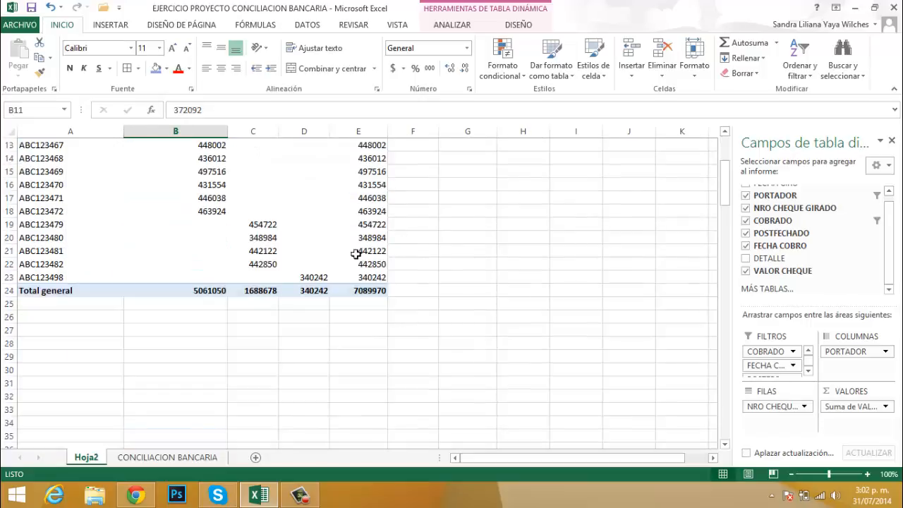
scroll(379, 250, up, 3)
scroll(379, 250, up, 1)
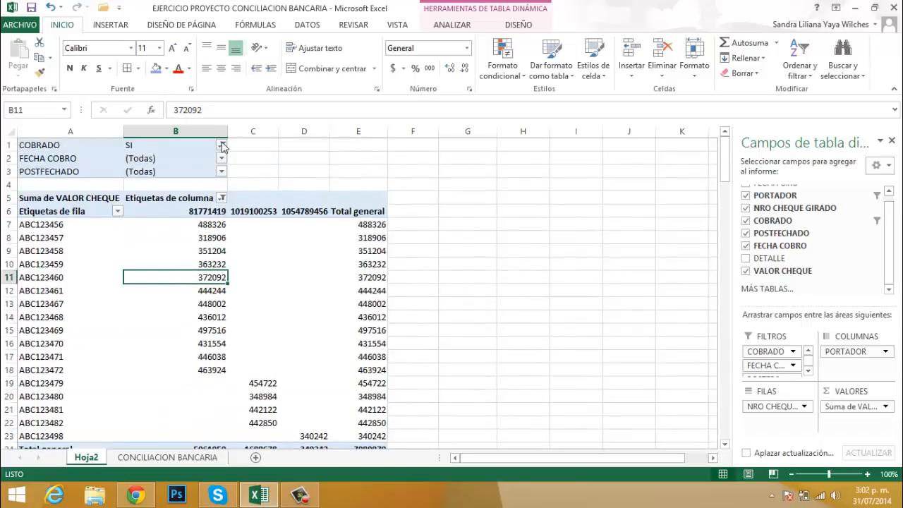
Set the COBRADO report filter to NO and review the three bearers' uncashed checks and their totals
click(221, 146)
click(94, 186)
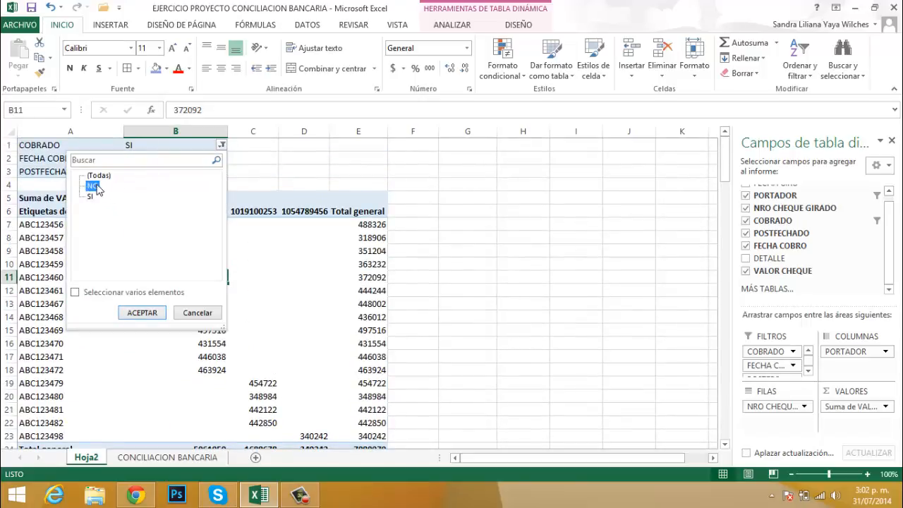
click(139, 317)
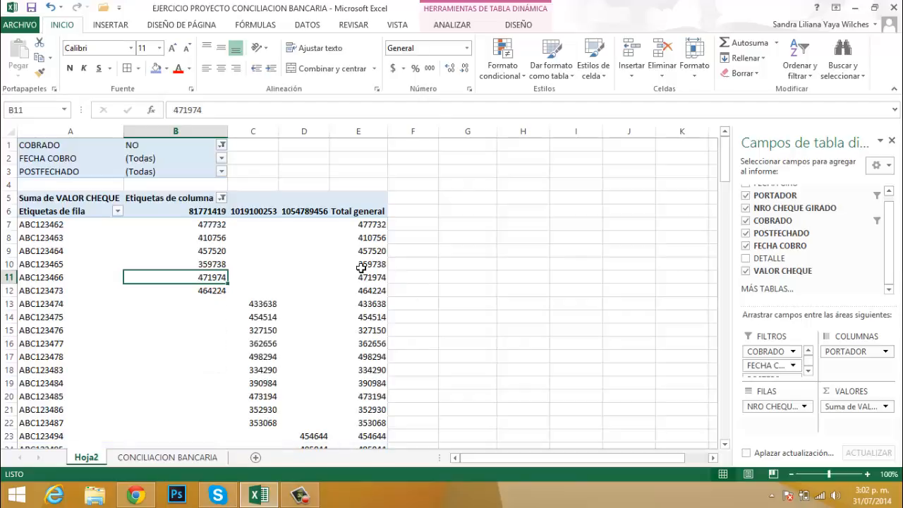
scroll(358, 267, down, 3)
scroll(358, 273, up, 3)
scroll(360, 280, down, 4)
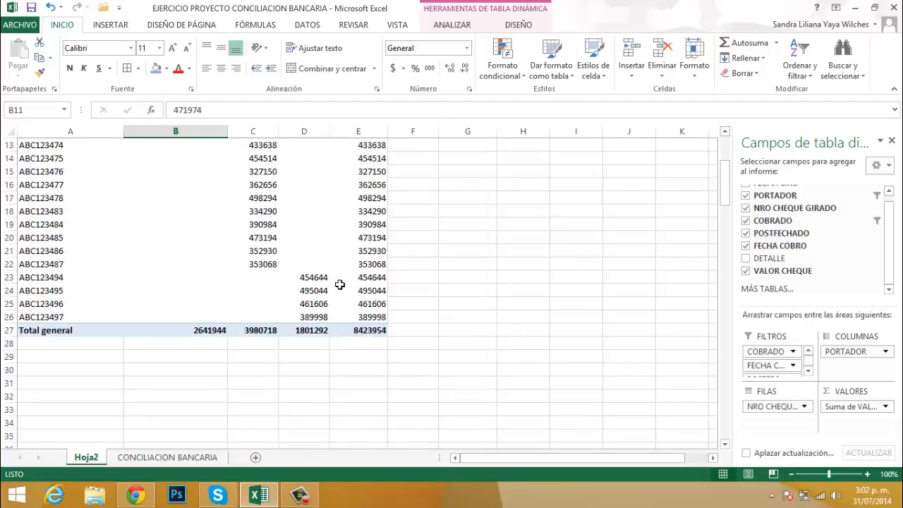
scroll(302, 267, up, 4)
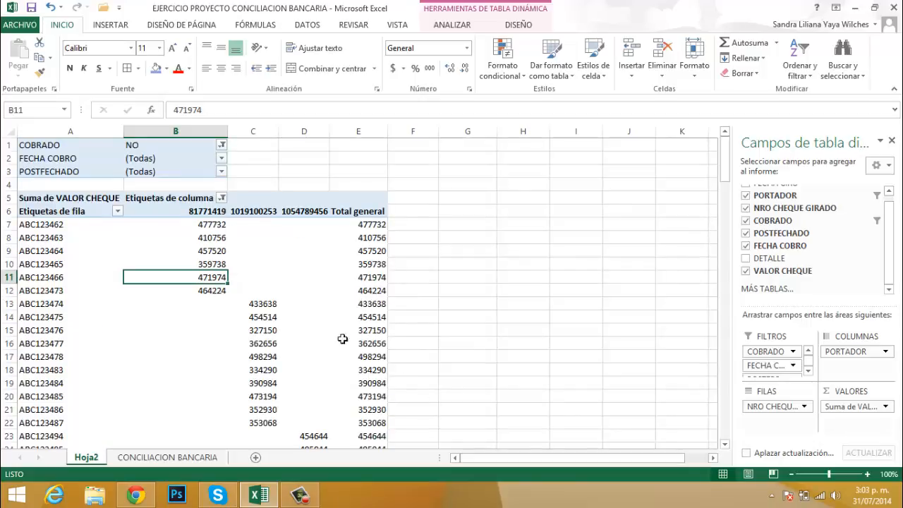
scroll(296, 252, down, 4)
scroll(329, 278, up, 4)
Set the whole pivot table with its report filters, A1:E27, as the print area
drag(57, 148, 362, 279)
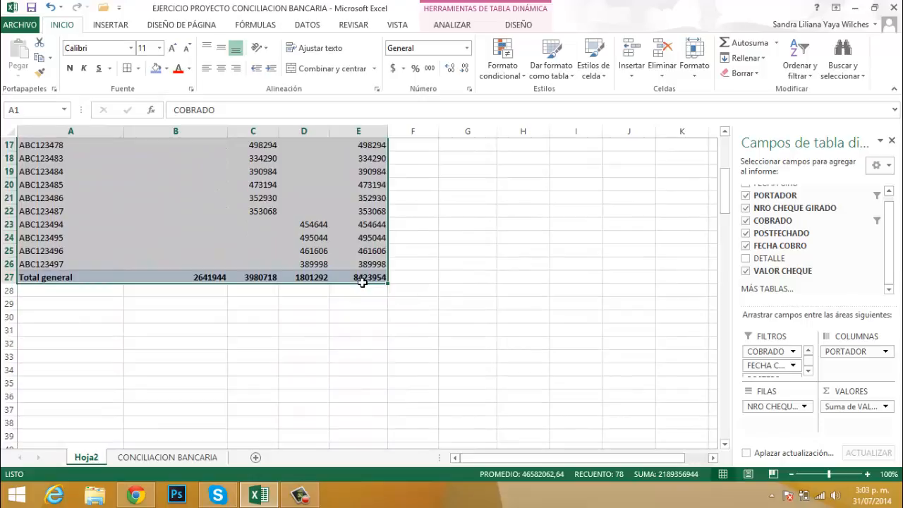
click(169, 29)
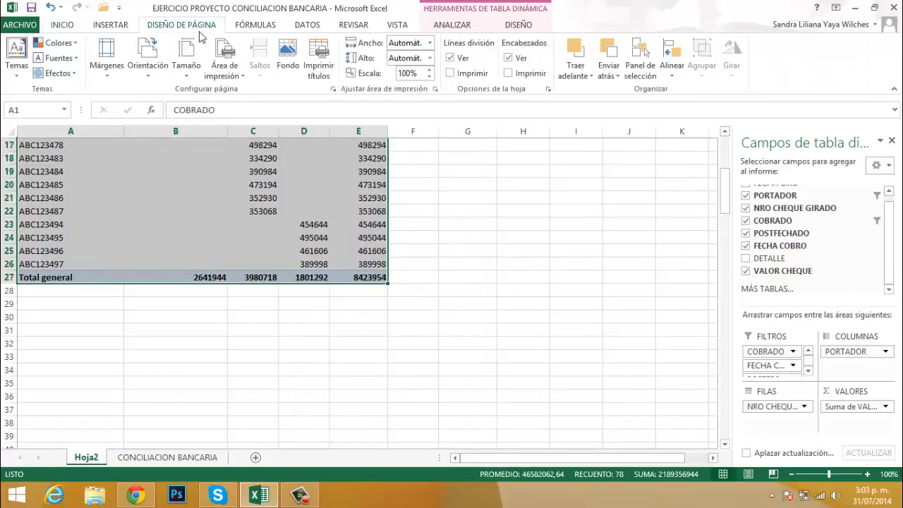
click(240, 76)
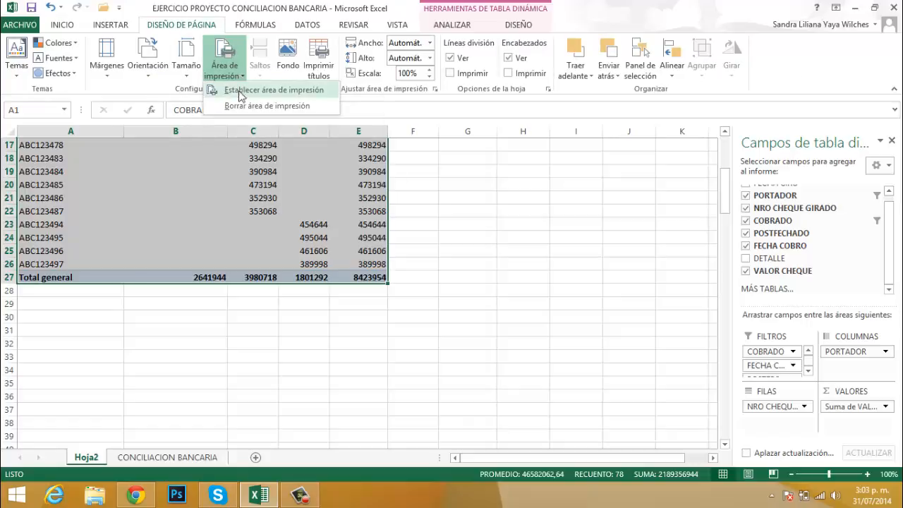
click(289, 90)
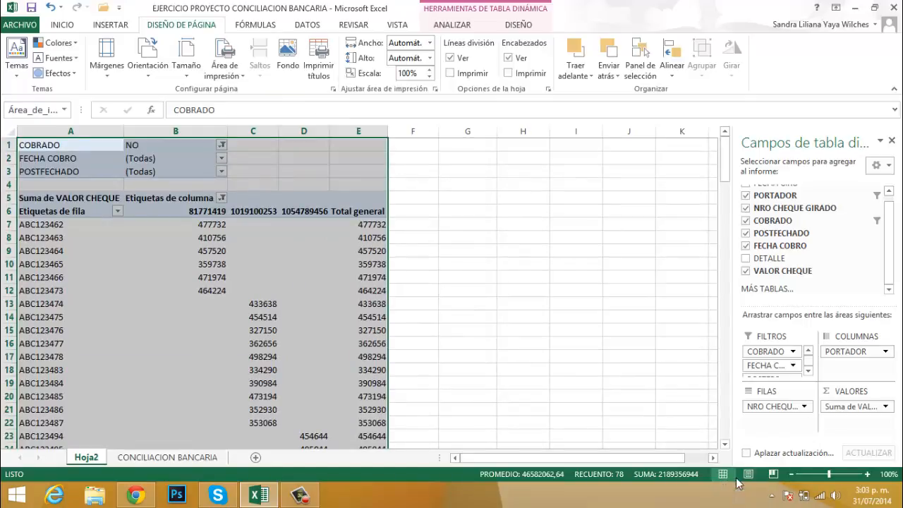
Autofit column E in the page break preview, then return to Normal view with a pivot table cell selected
click(772, 474)
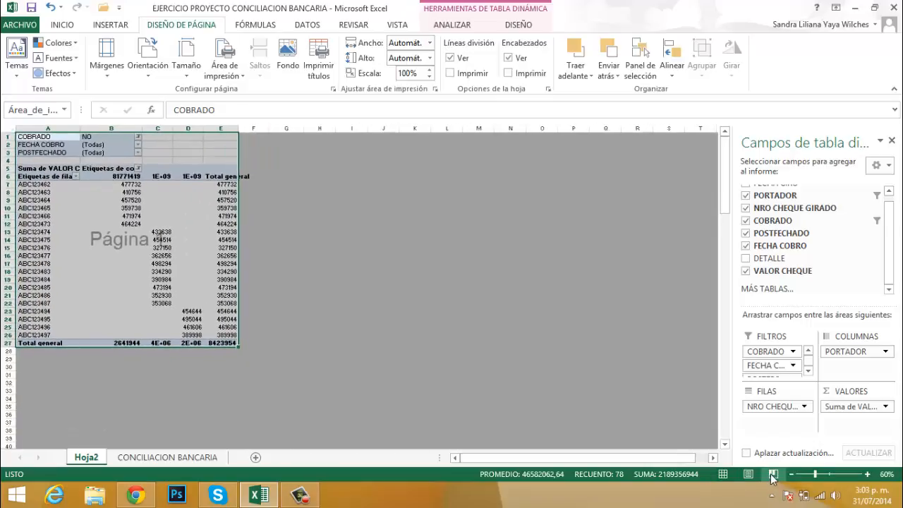
double_click(240, 130)
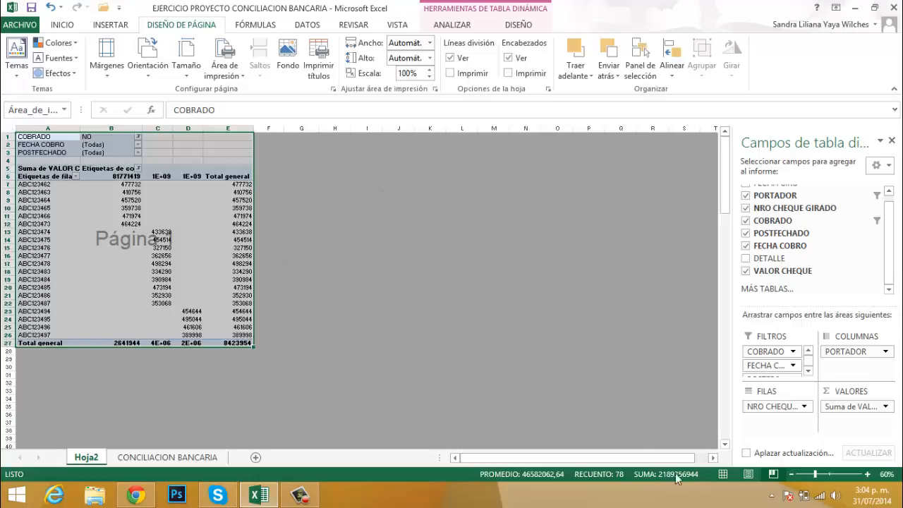
click(723, 474)
click(519, 316)
click(316, 304)
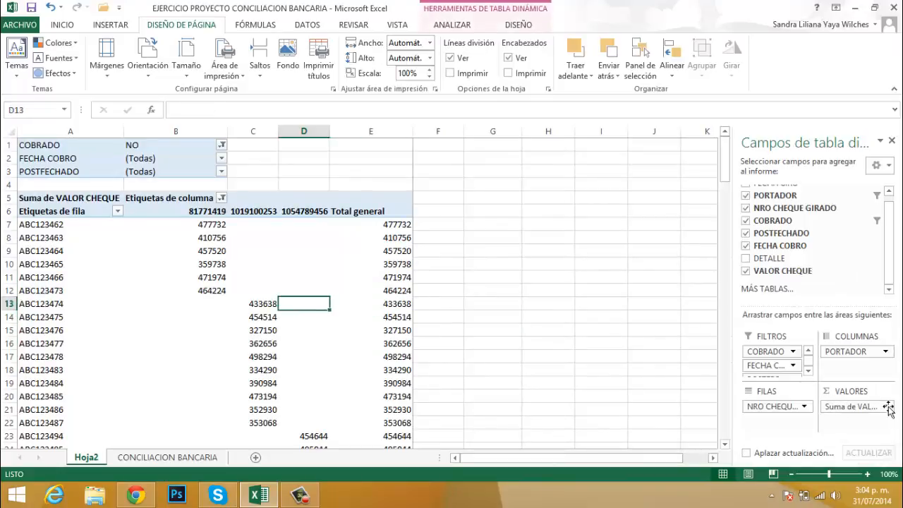
Change the VALOR CHEQUE value field to be summarised by Cuenta instead of Suma
click(885, 408)
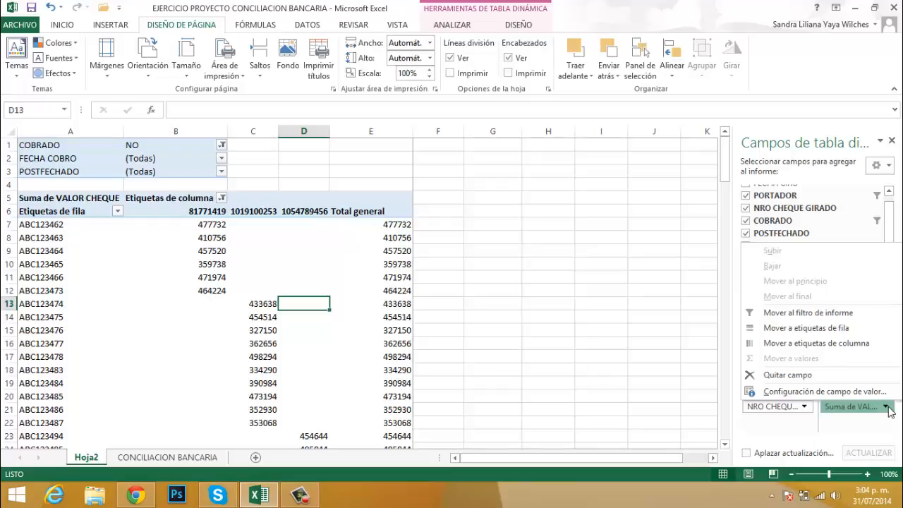
click(822, 391)
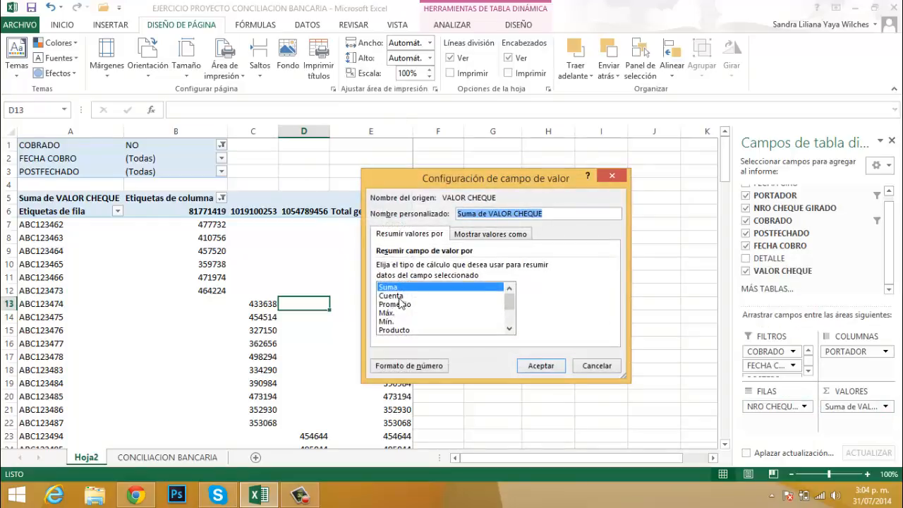
click(399, 297)
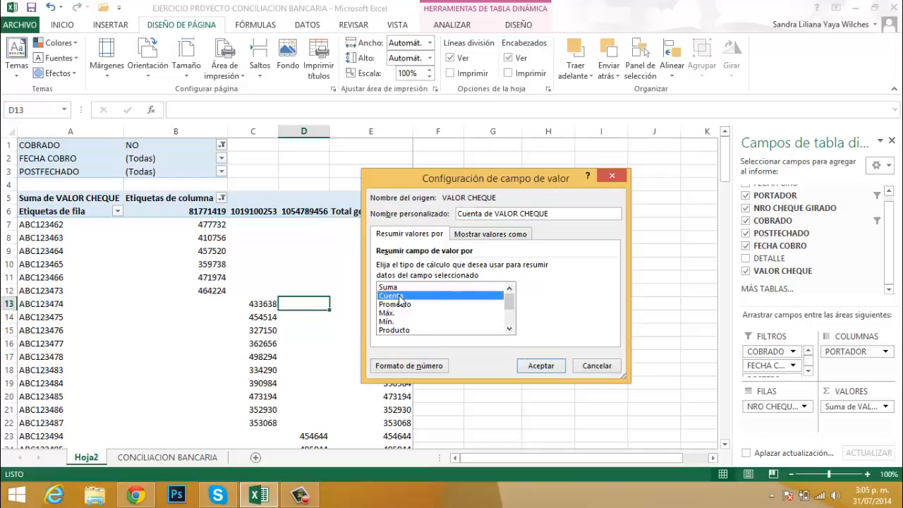
click(541, 365)
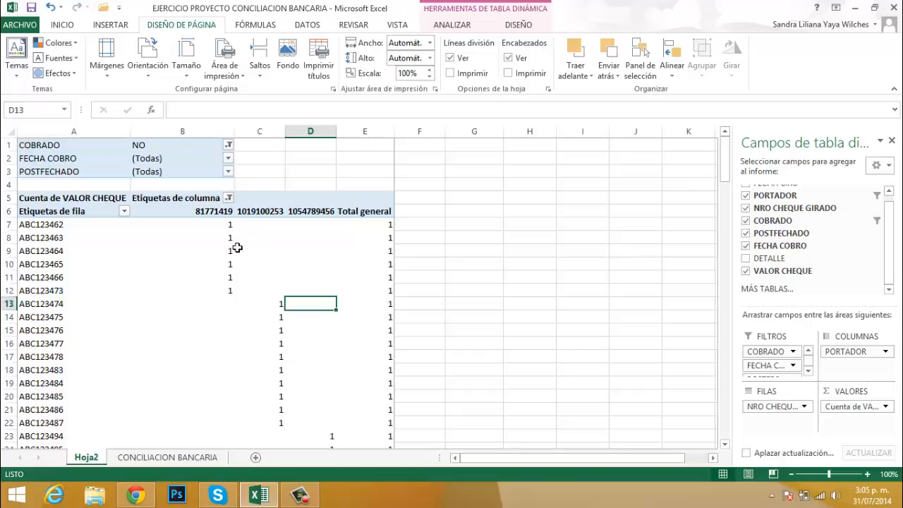
Examine the number of uncashed checks per bearer and overall in the Total general row
scroll(237, 250, down, 2)
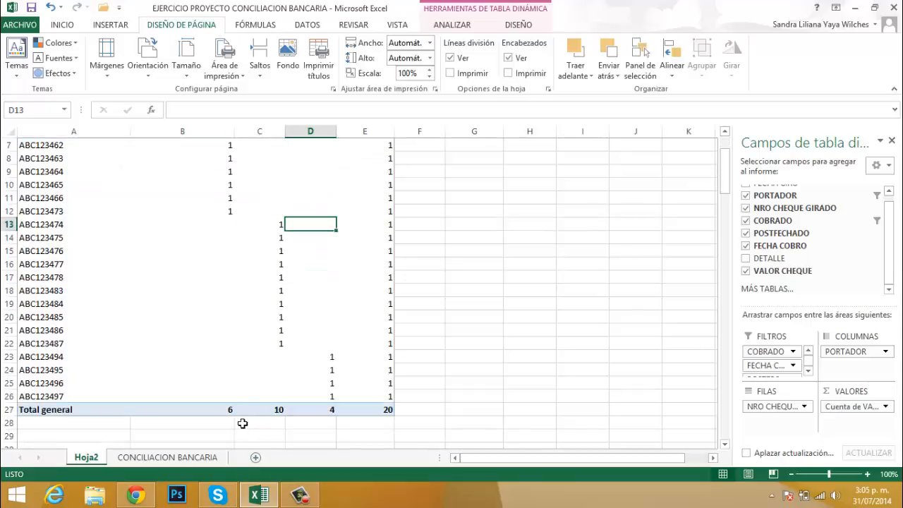
scroll(228, 418, up, 2)
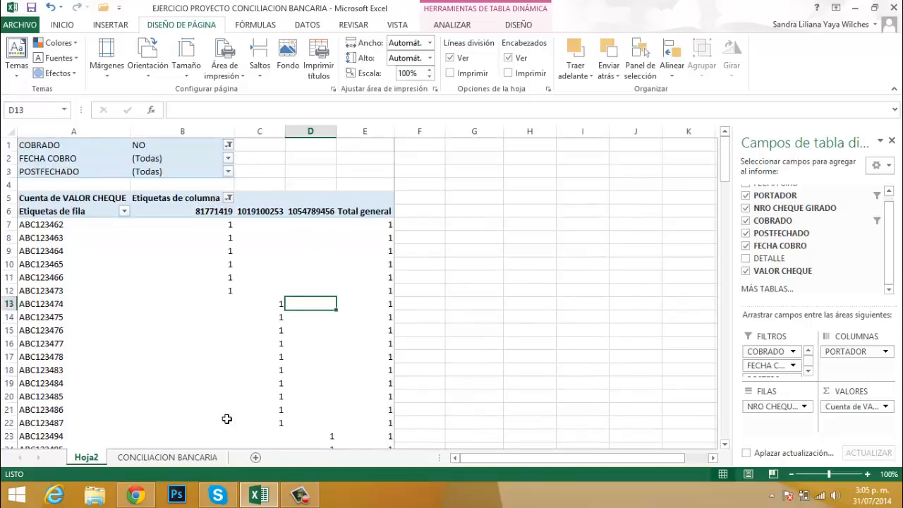
scroll(226, 414, down, 3)
click(232, 371)
scroll(233, 369, up, 3)
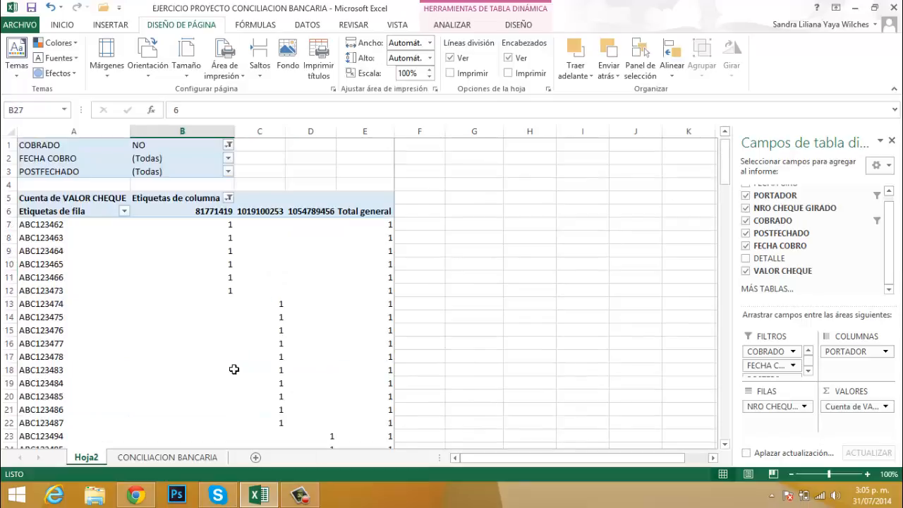
scroll(234, 369, down, 3)
click(281, 373)
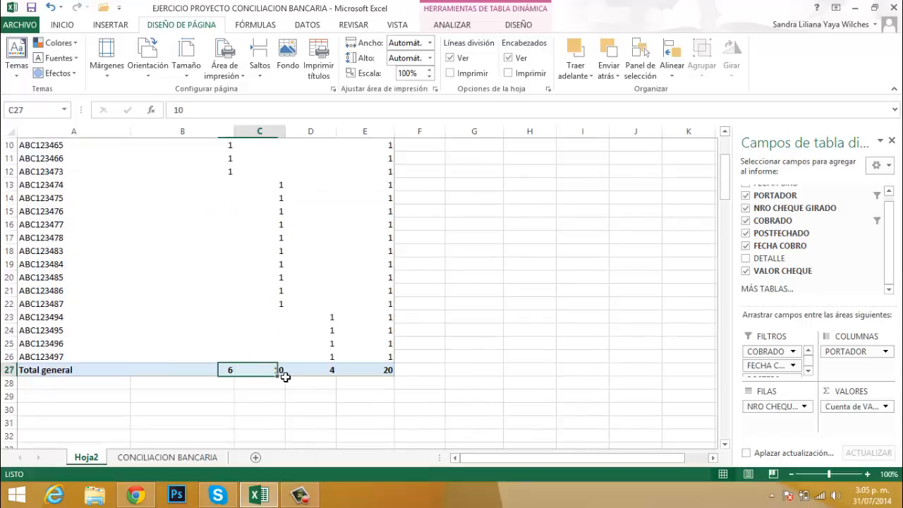
click(330, 372)
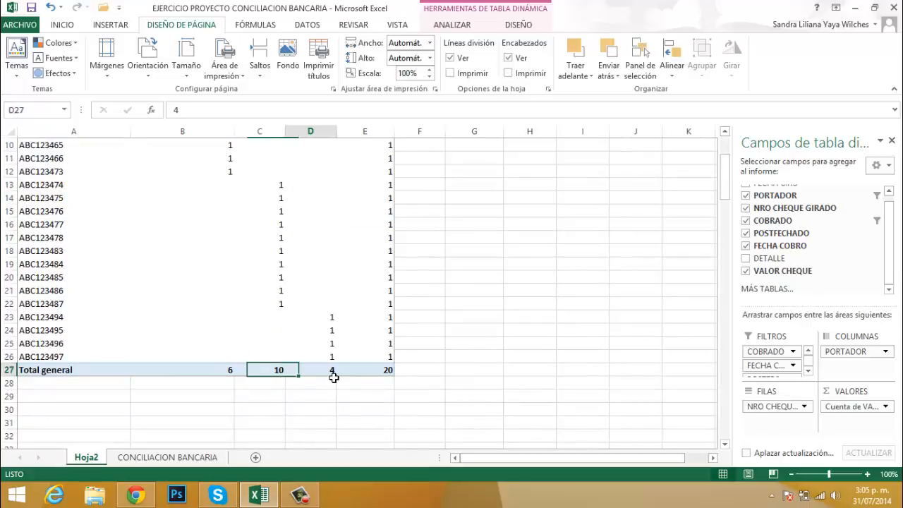
click(387, 376)
scroll(385, 376, up, 3)
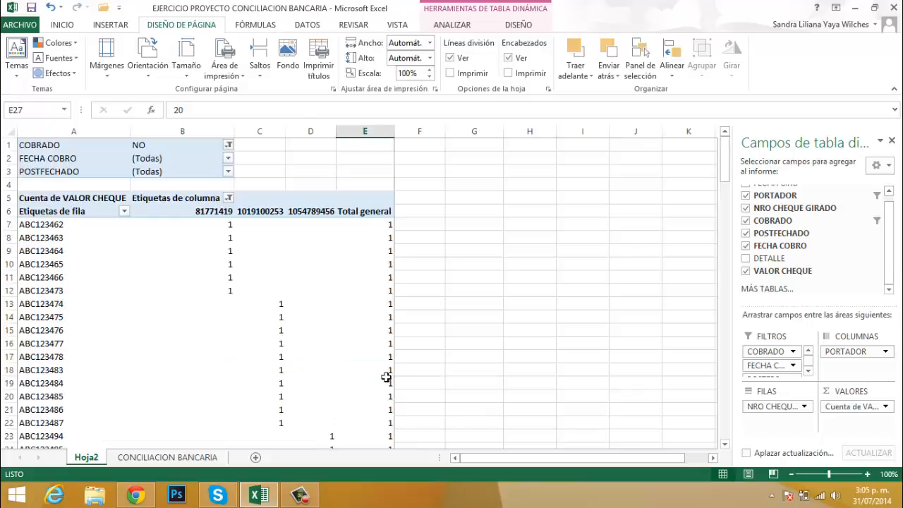
Set the COBRADO report filter to SI and examine the number of cashed checks per bearer in the Total general row
scroll(367, 332, down, 2)
scroll(274, 287, up, 2)
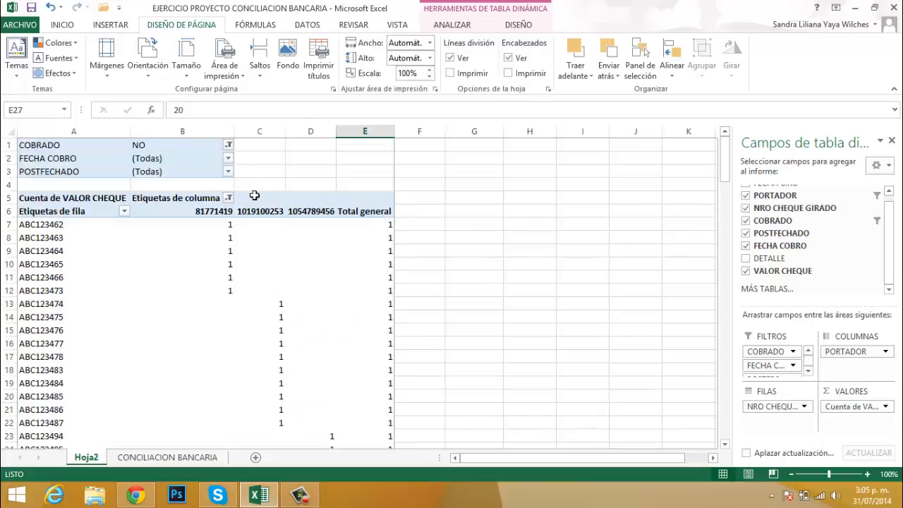
click(227, 145)
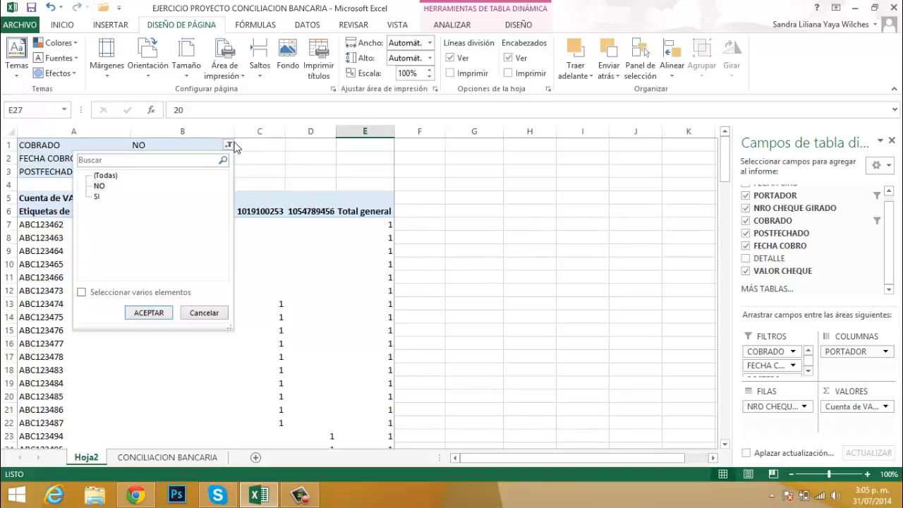
click(97, 198)
click(149, 312)
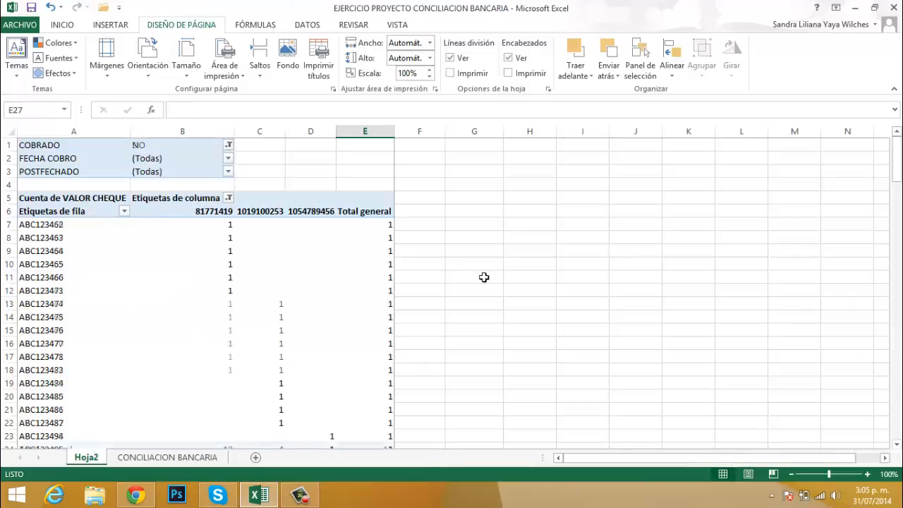
scroll(302, 268, down, 1)
scroll(302, 267, down, 4)
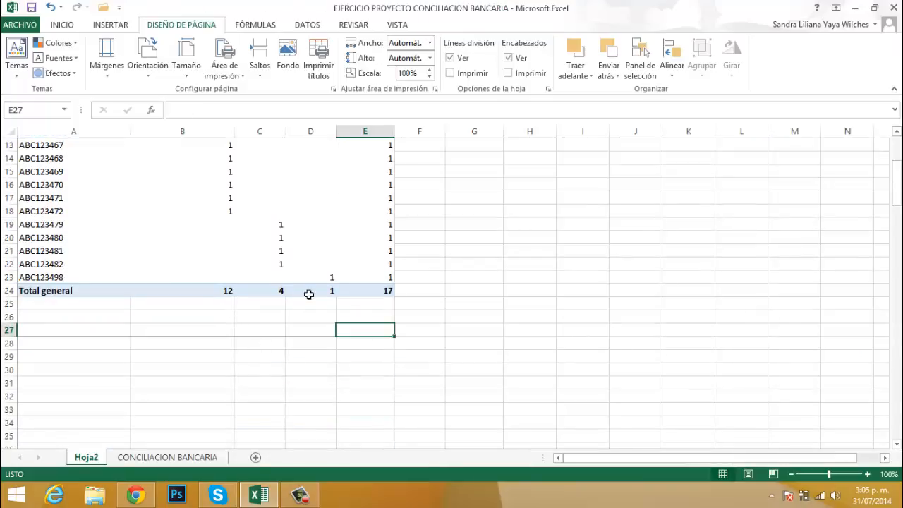
scroll(392, 298, up, 4)
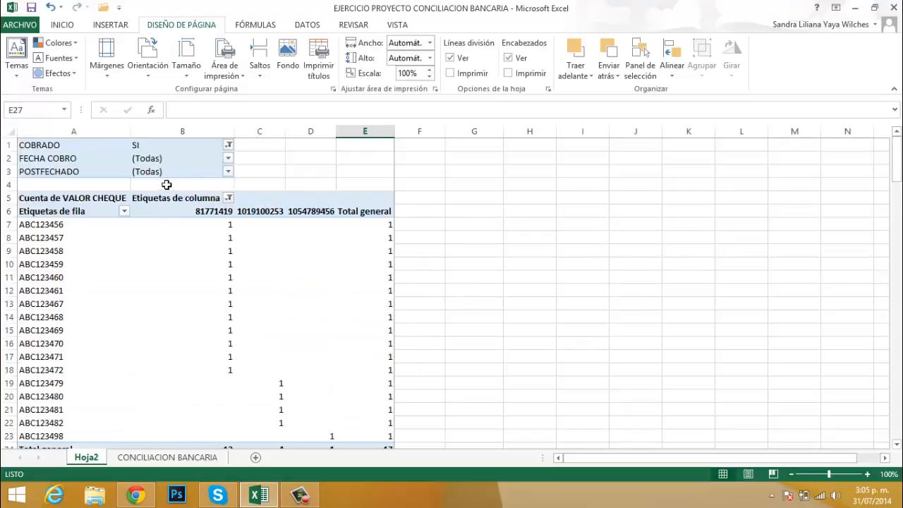
mouse_move(212, 262)
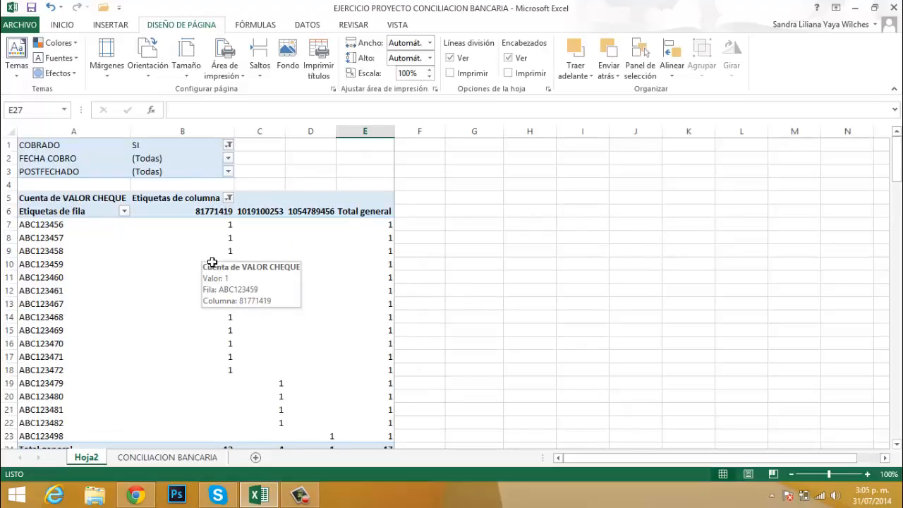
Change the VALOR CHEQUE value field to be summarised by Promedio
click(183, 224)
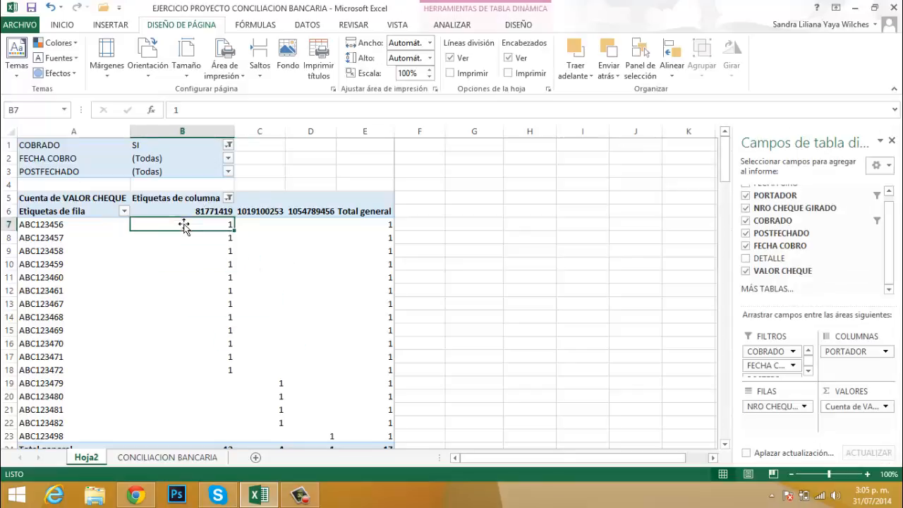
click(886, 407)
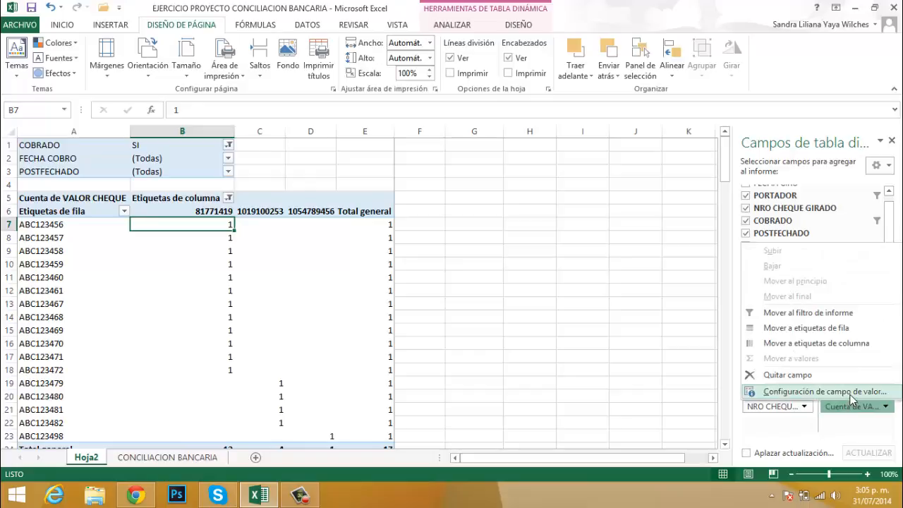
click(849, 392)
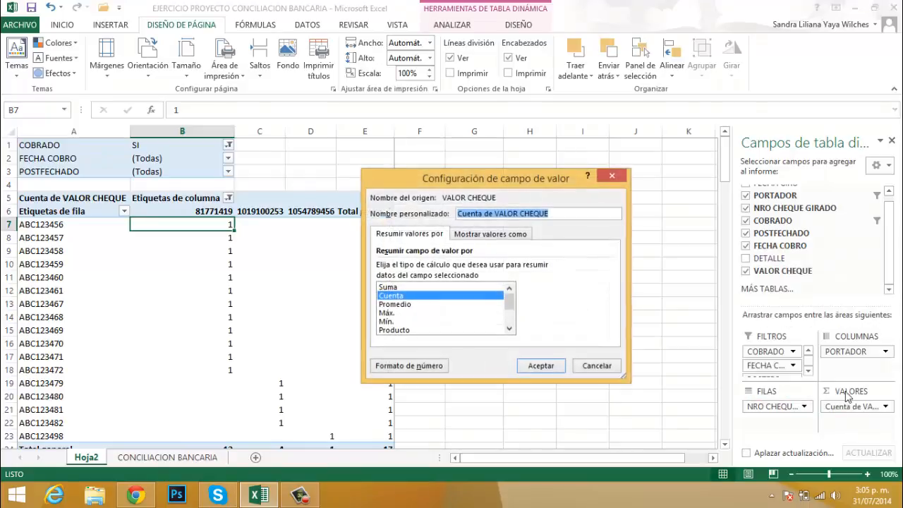
click(395, 305)
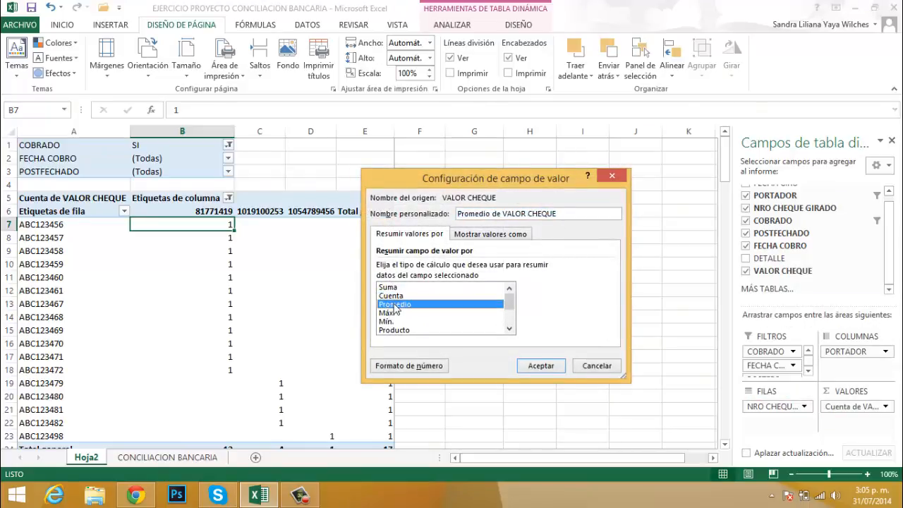
click(540, 366)
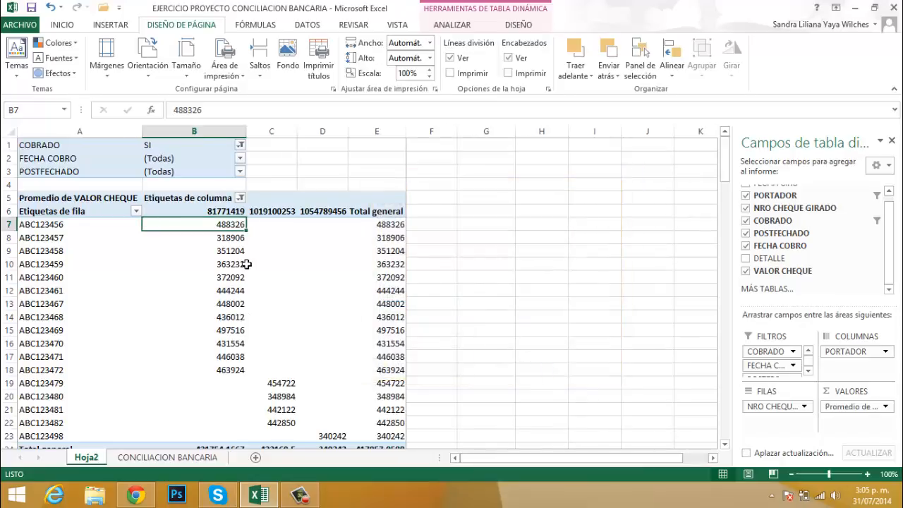
Select the Total general averages in B24:E24 and reduce them to zero decimal places
scroll(245, 265, down, 2)
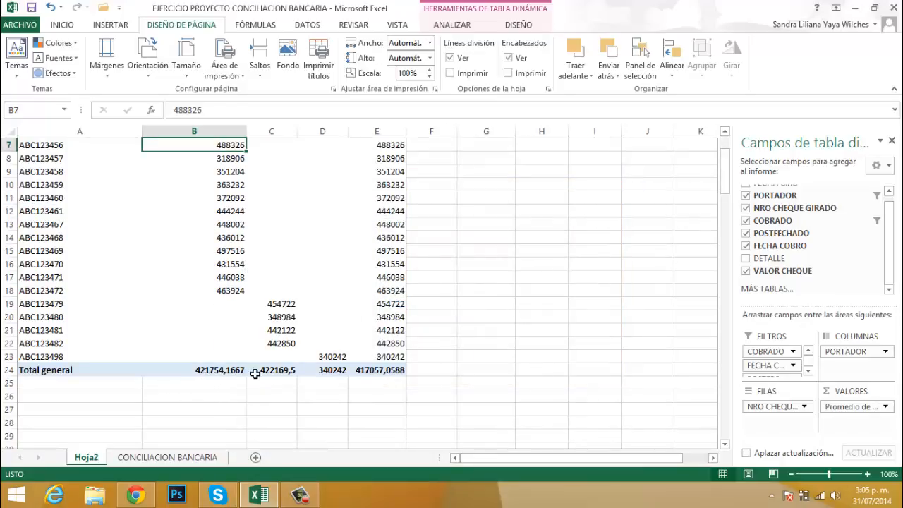
mouse_move(204, 374)
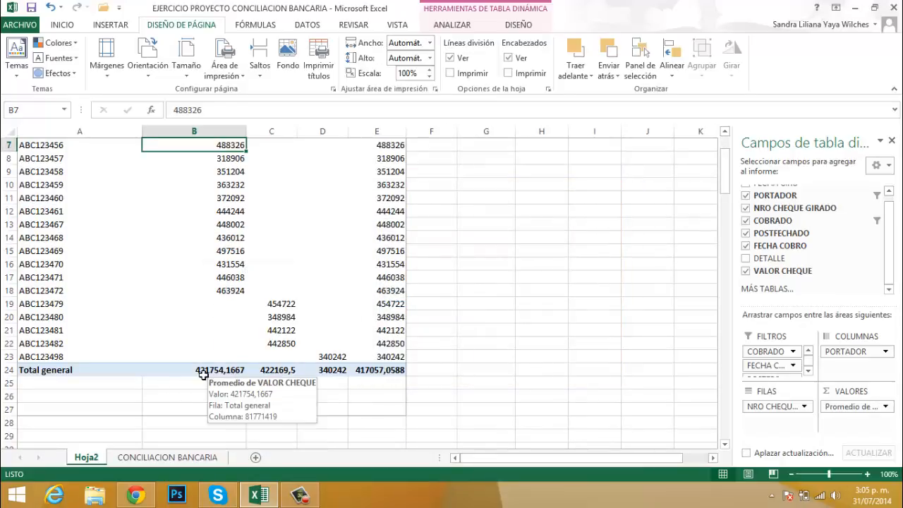
drag(231, 378, 381, 378)
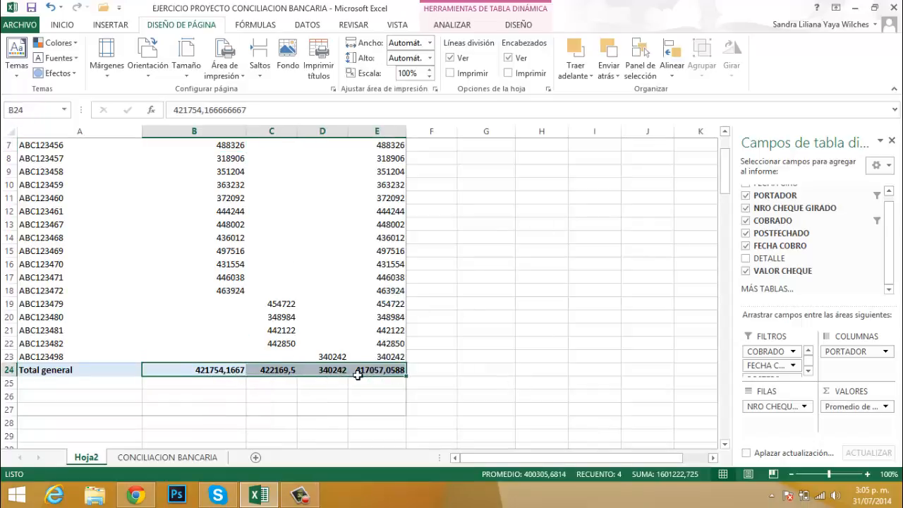
click(59, 26)
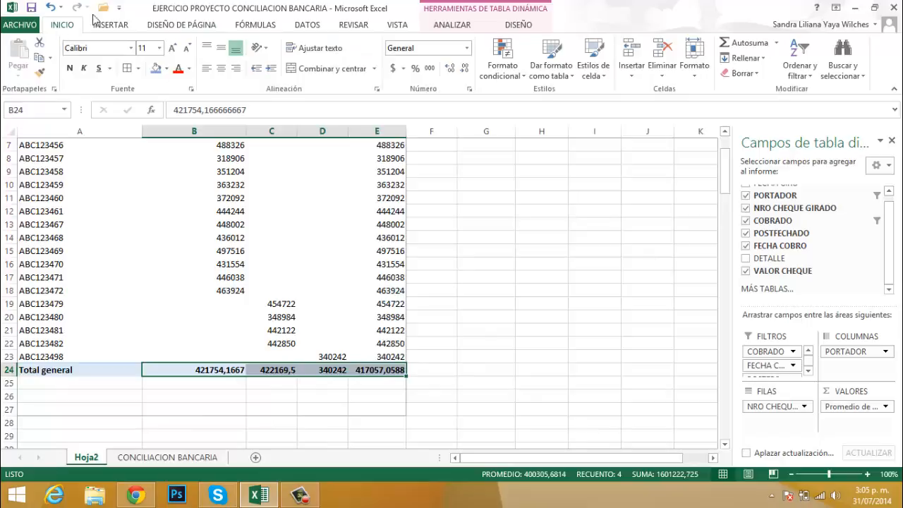
click(464, 69)
click(464, 70)
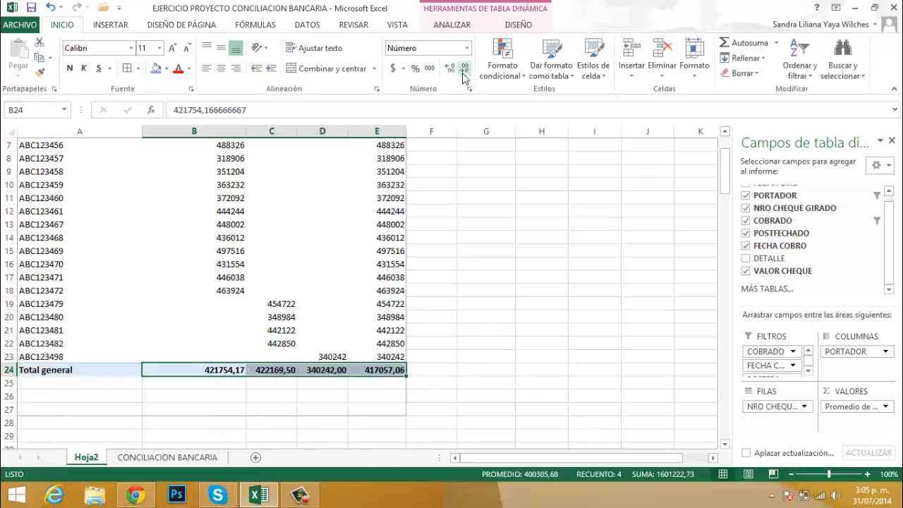
click(464, 69)
click(464, 69)
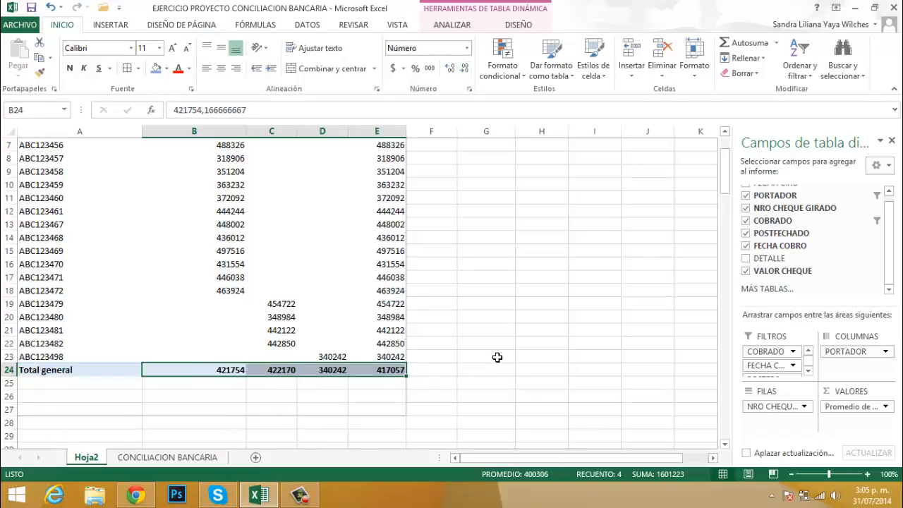
Apply the Contabilidad format with the $ symbol to B24:E24 and widen column C to fit its average
click(393, 68)
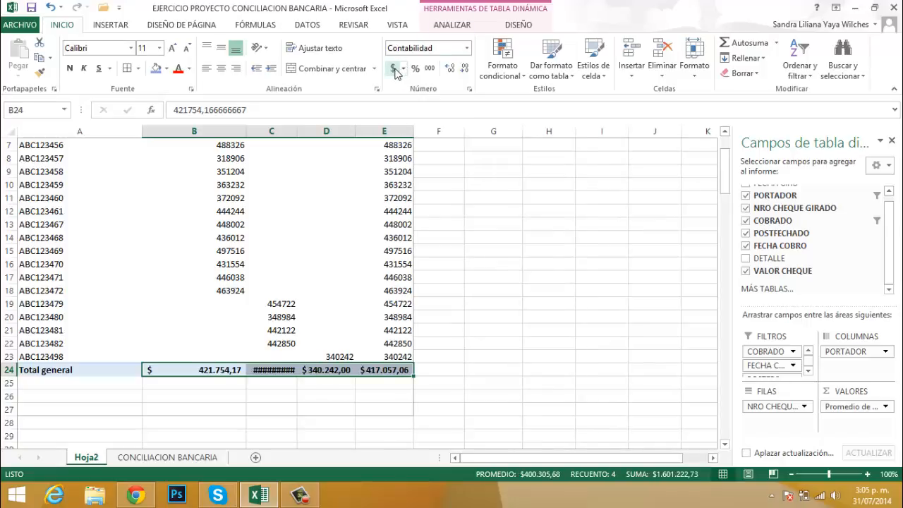
drag(297, 132, 303, 133)
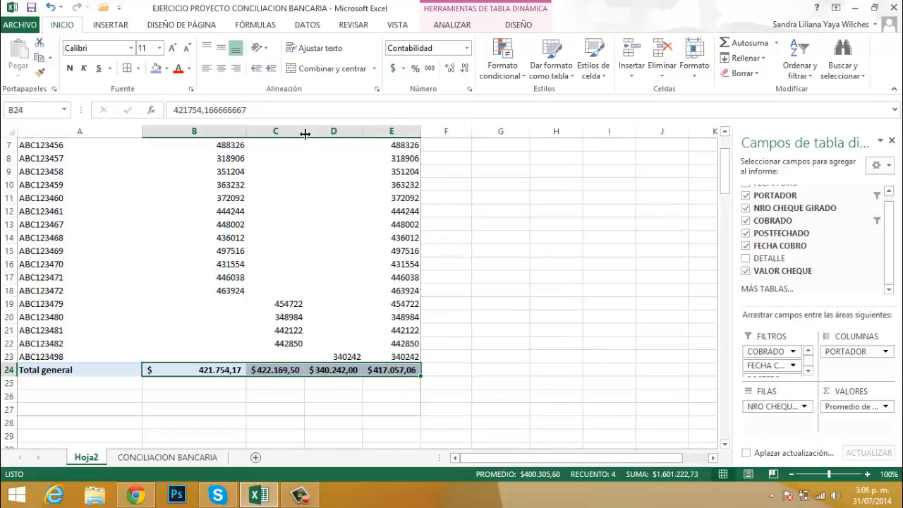
click(498, 383)
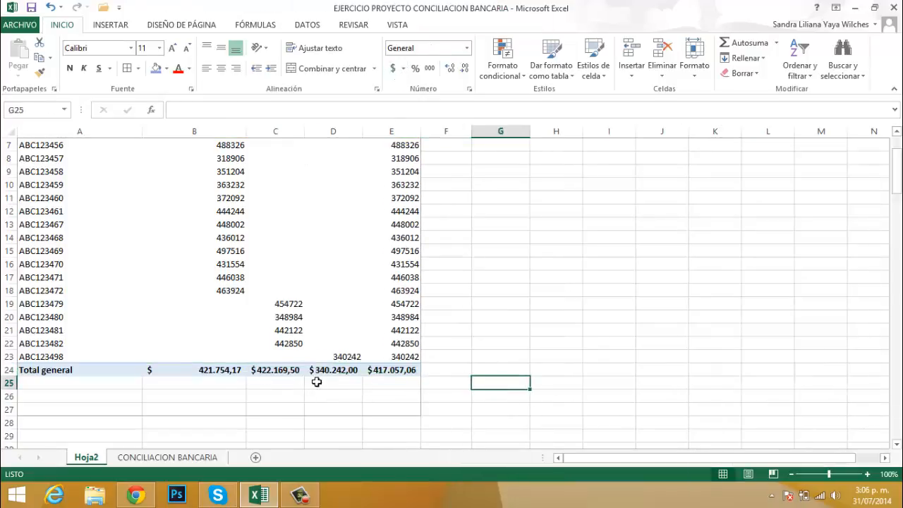
Display the sheet in page break preview and autofit column E
scroll(316, 381, up, 2)
click(772, 474)
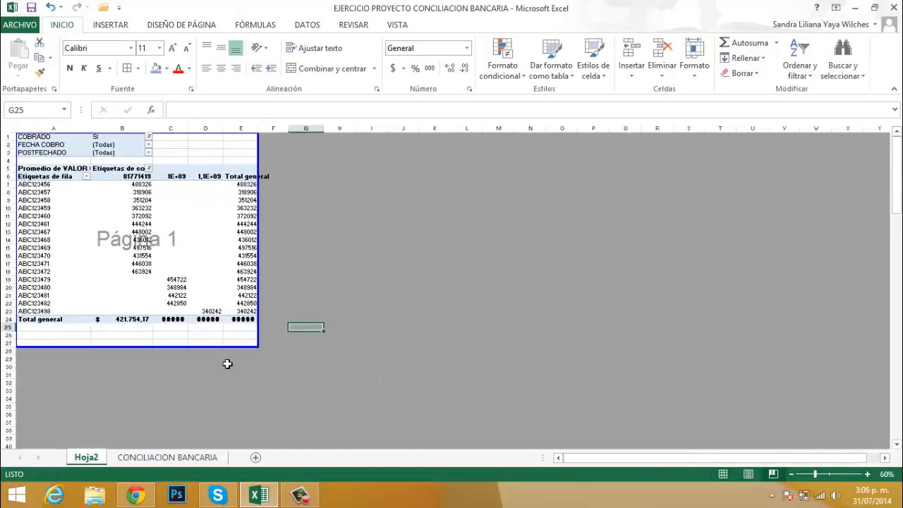
double_click(263, 131)
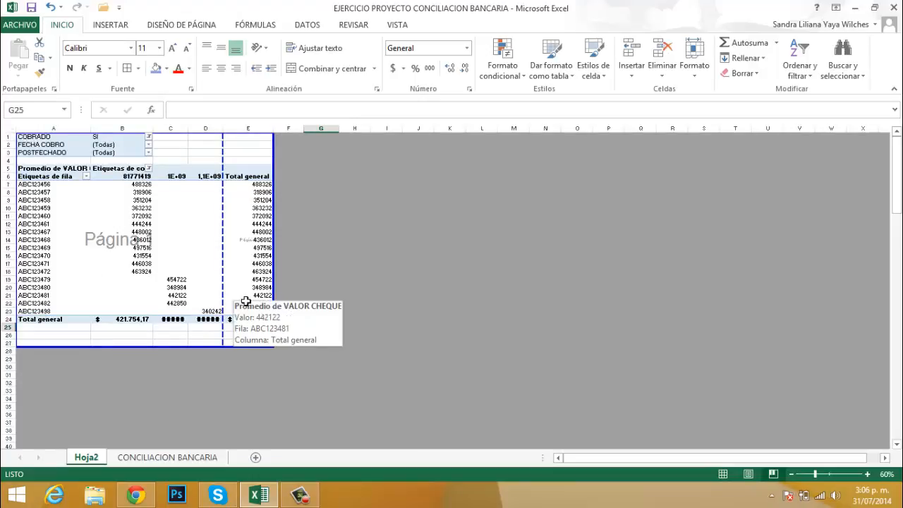
Scale the sheet to fit 1 page wide by 1 page tall and check it in the print preview
click(175, 27)
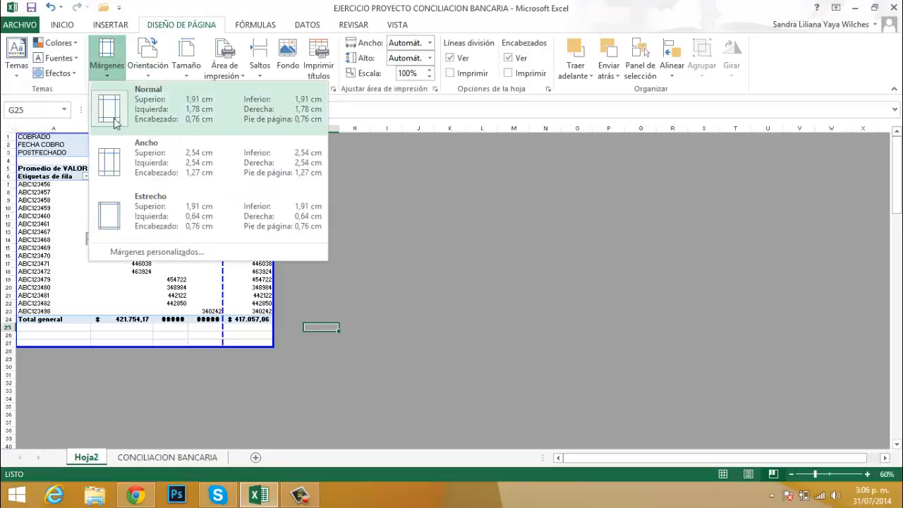
click(173, 254)
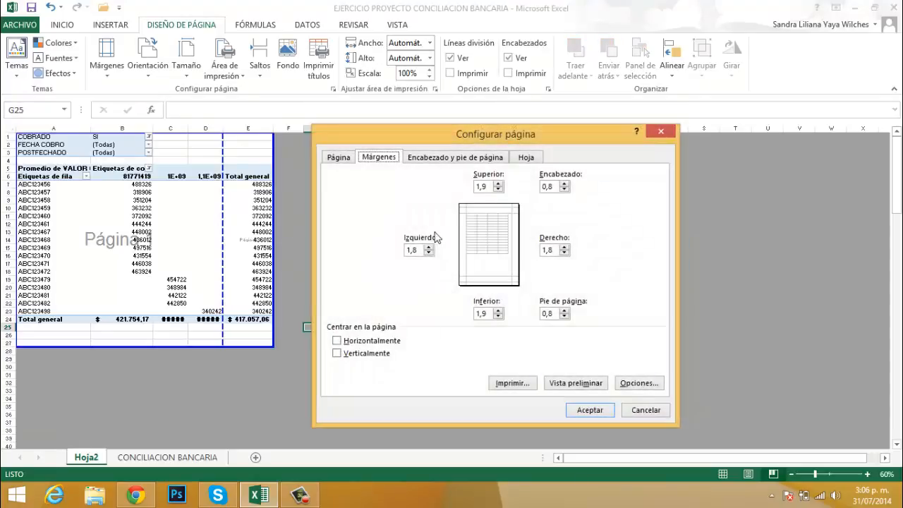
click(335, 158)
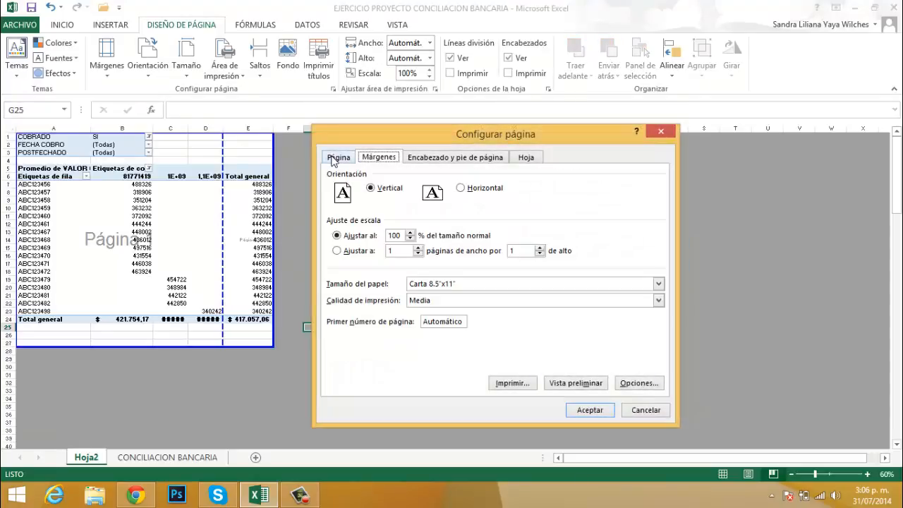
click(350, 253)
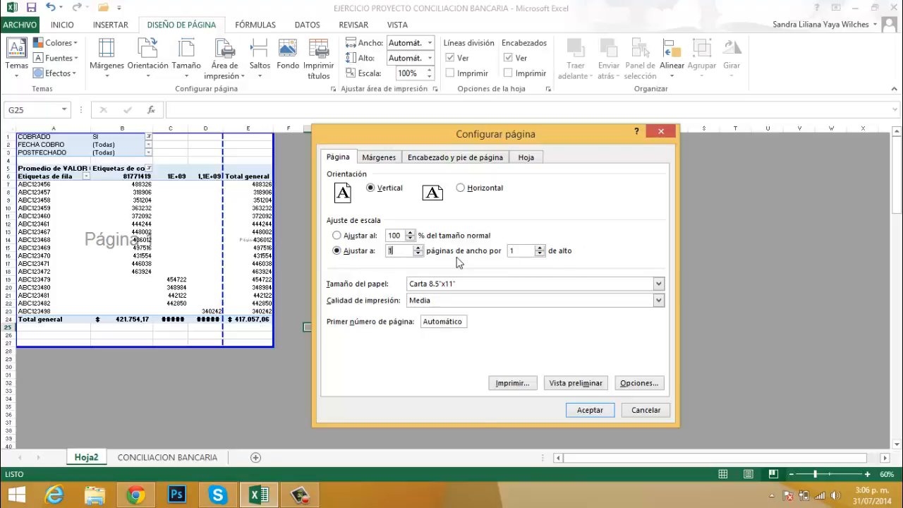
click(575, 383)
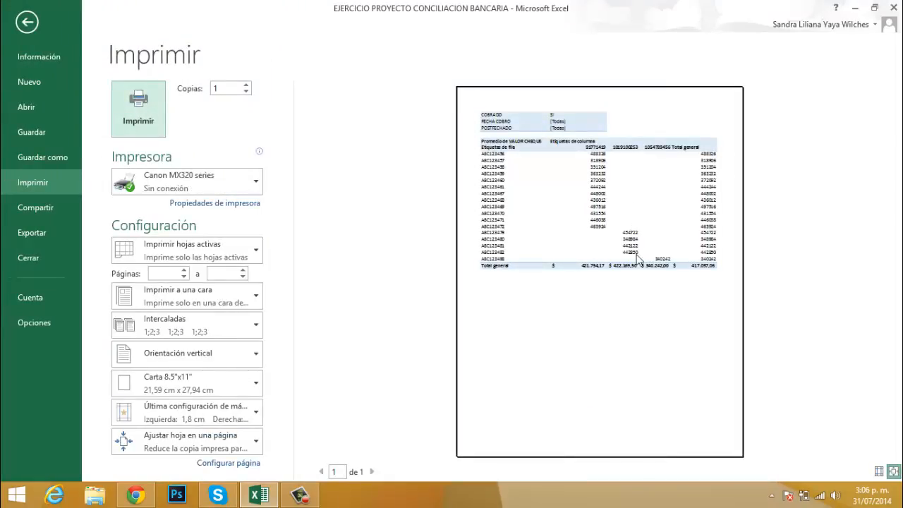
Leave the print preview while keeping the workbook open, and return the sheet to Normal view
click(893, 8)
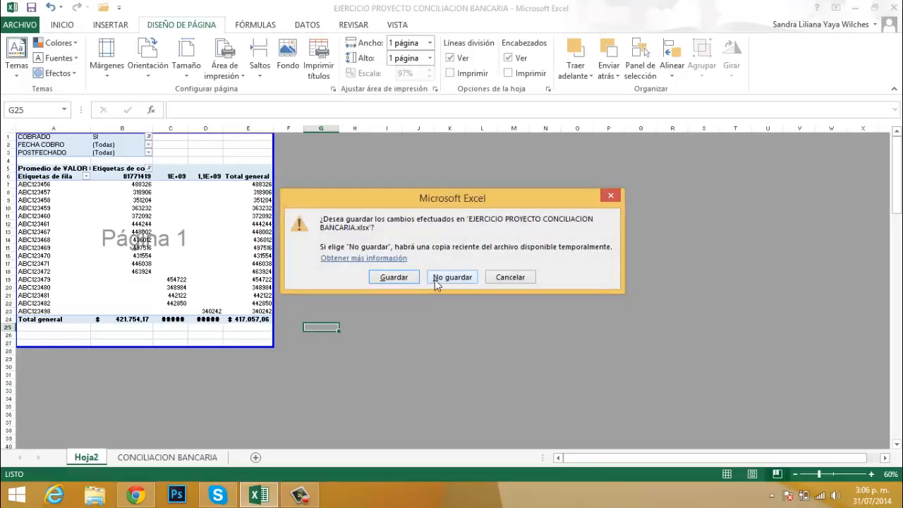
click(513, 278)
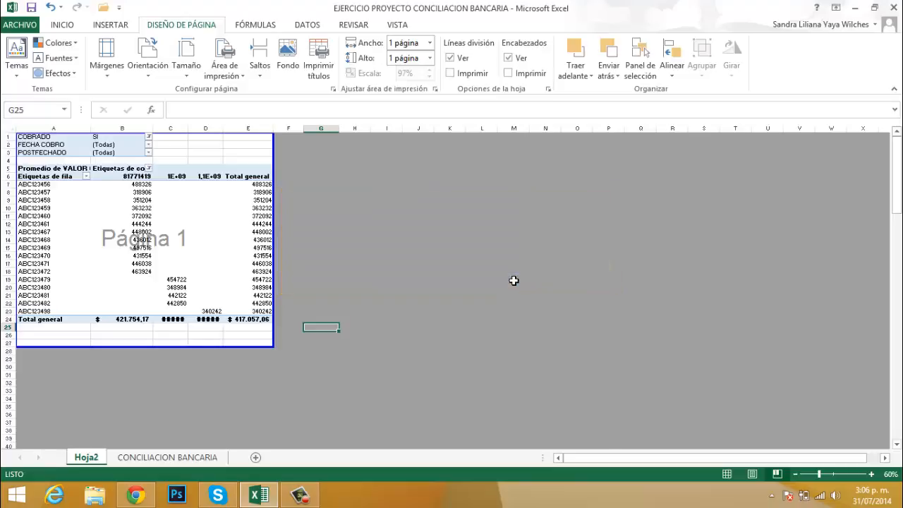
click(726, 474)
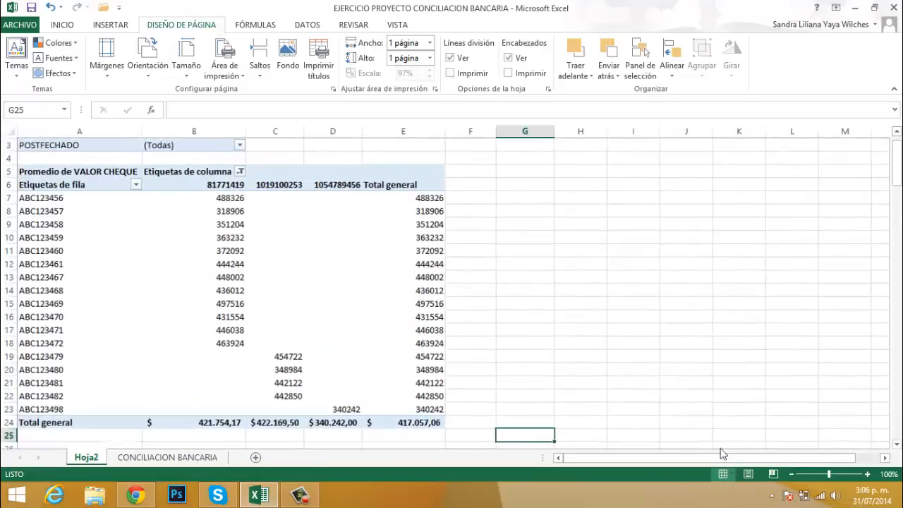
click(535, 343)
click(542, 317)
Review the summary functions available for the VALOR CHEQUE value field, from Suma to Varp, without changing the current one
click(232, 264)
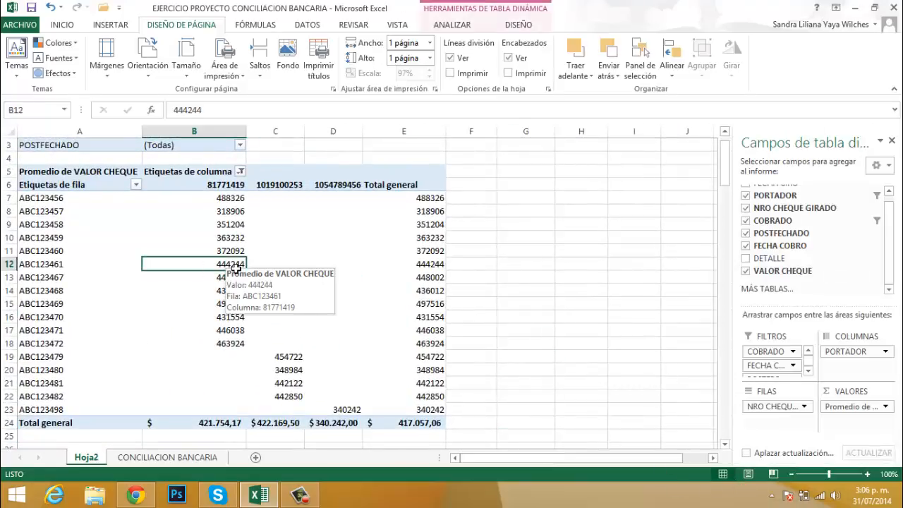
click(884, 408)
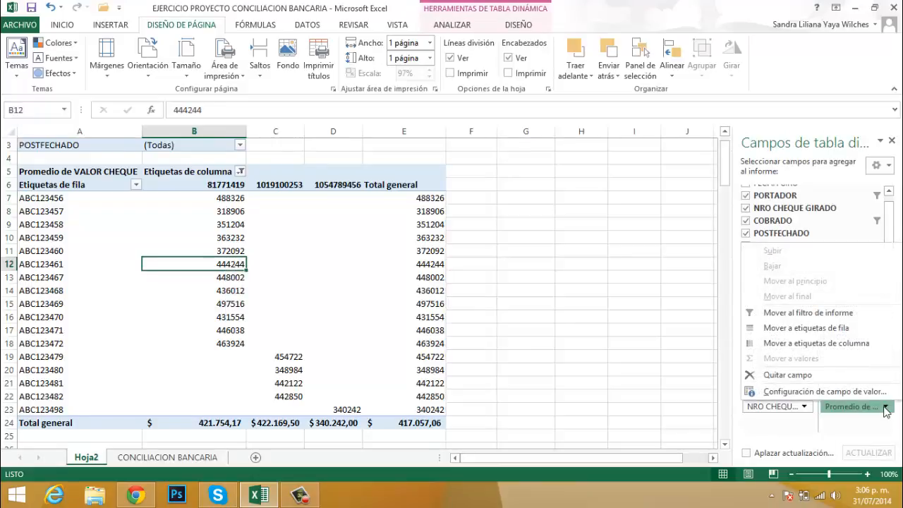
click(878, 391)
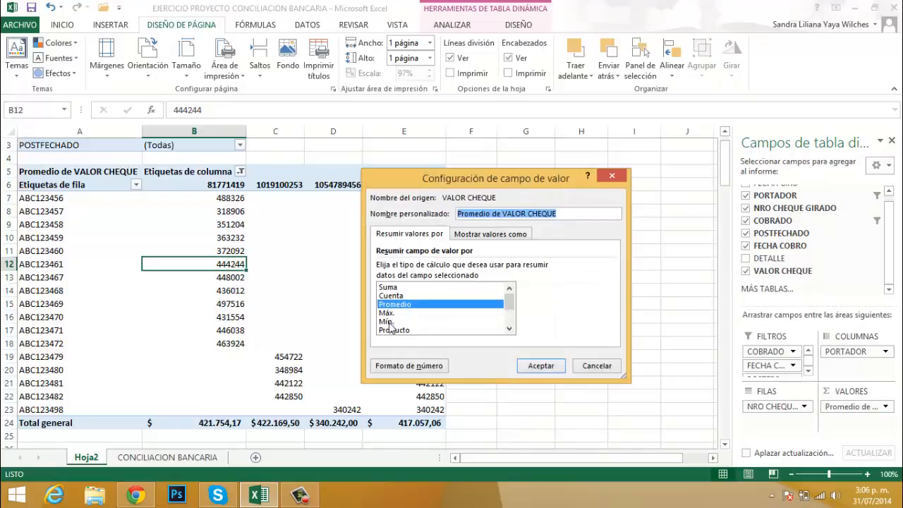
scroll(513, 329, down, 2)
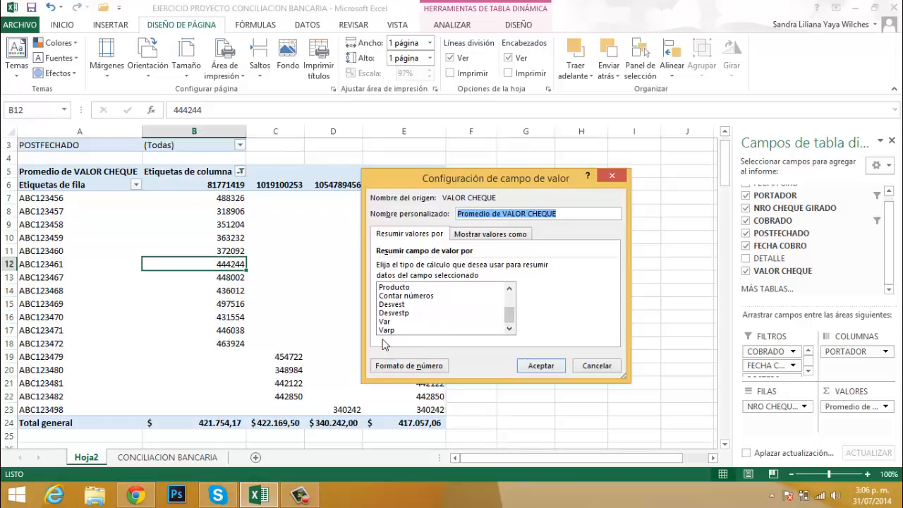
scroll(514, 323, up, 1)
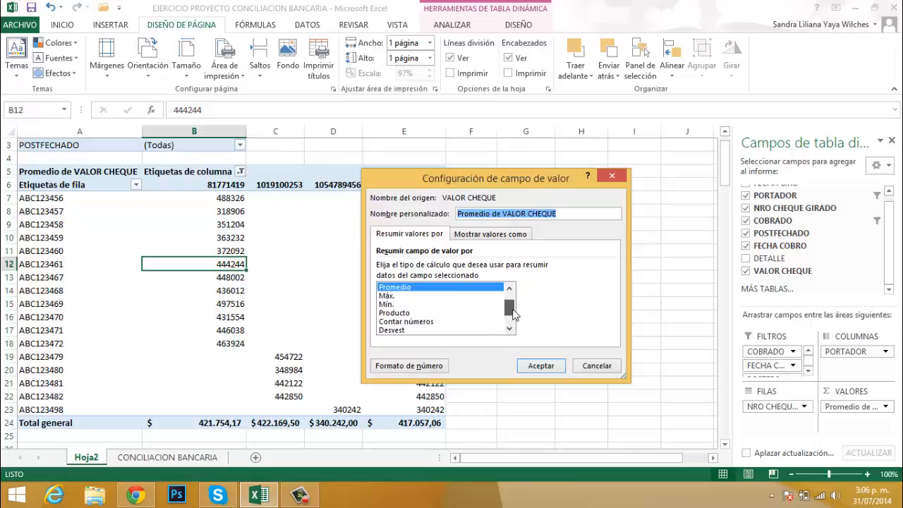
scroll(513, 326, down, 1)
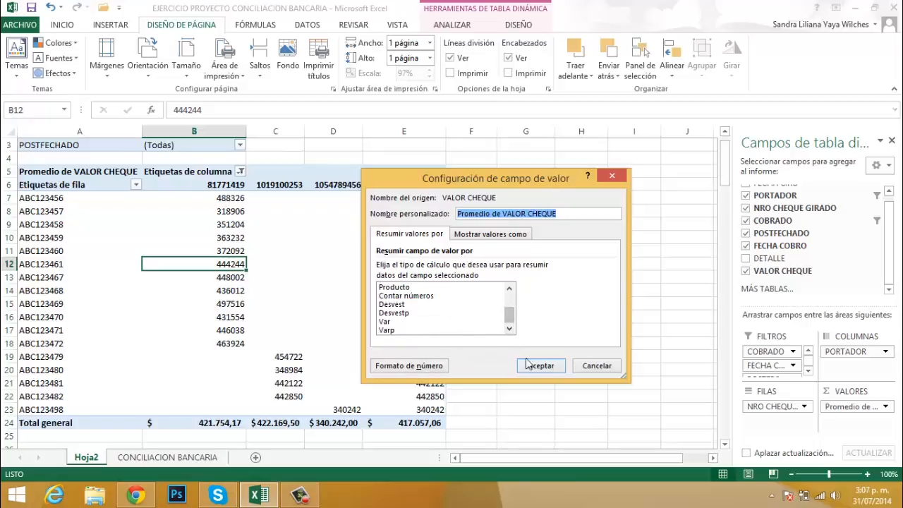
click(596, 366)
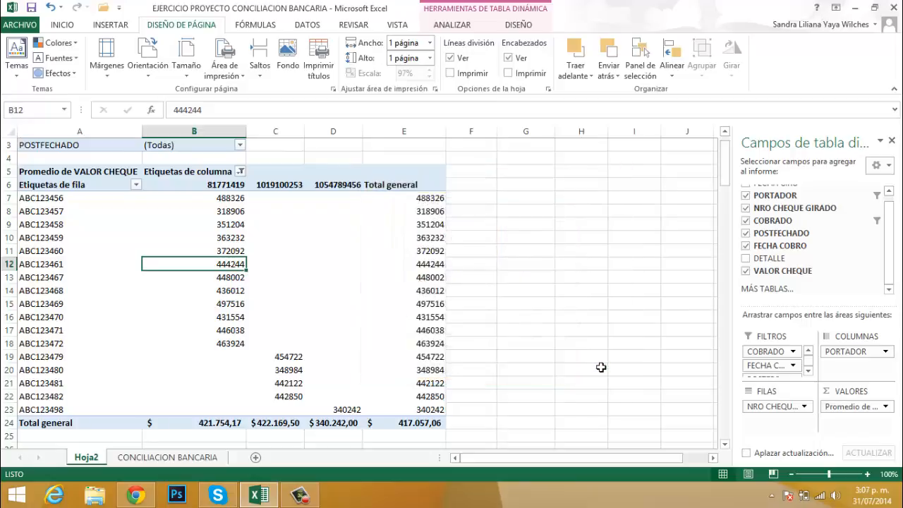